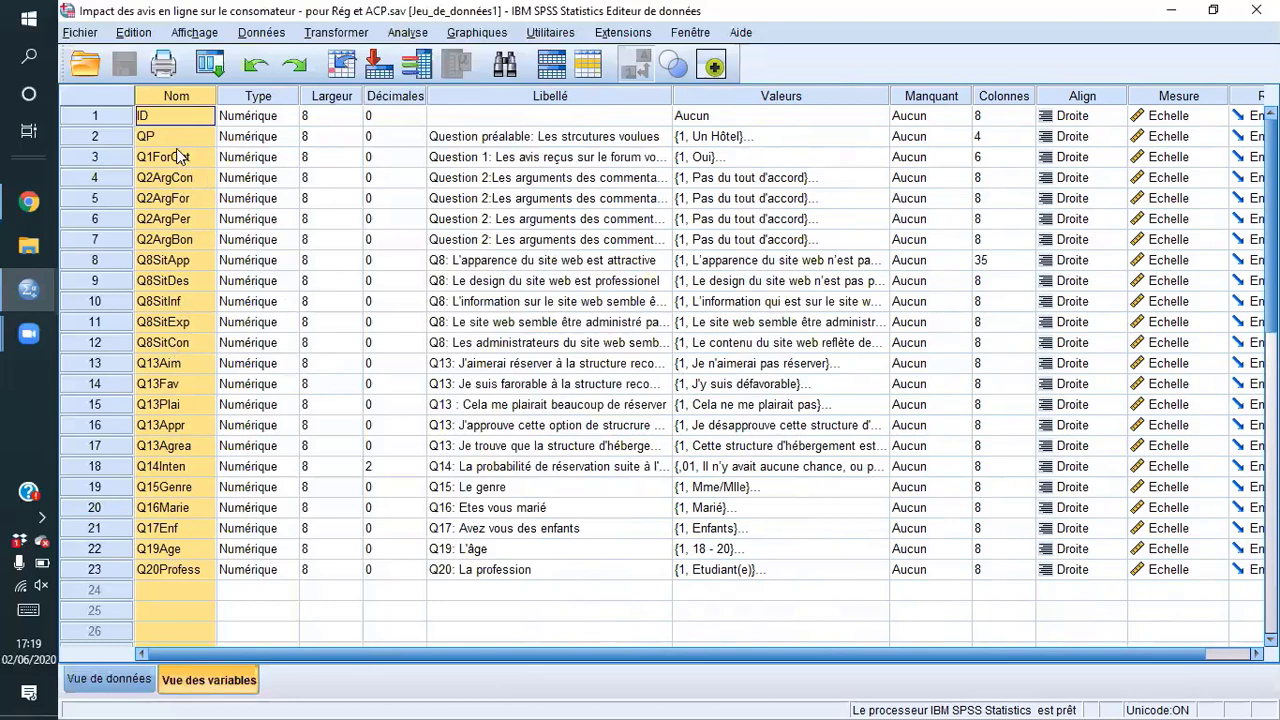
Step: Review the attribute columns of the variable list, from Nom through Rôle
drag(535, 662, 607, 664)
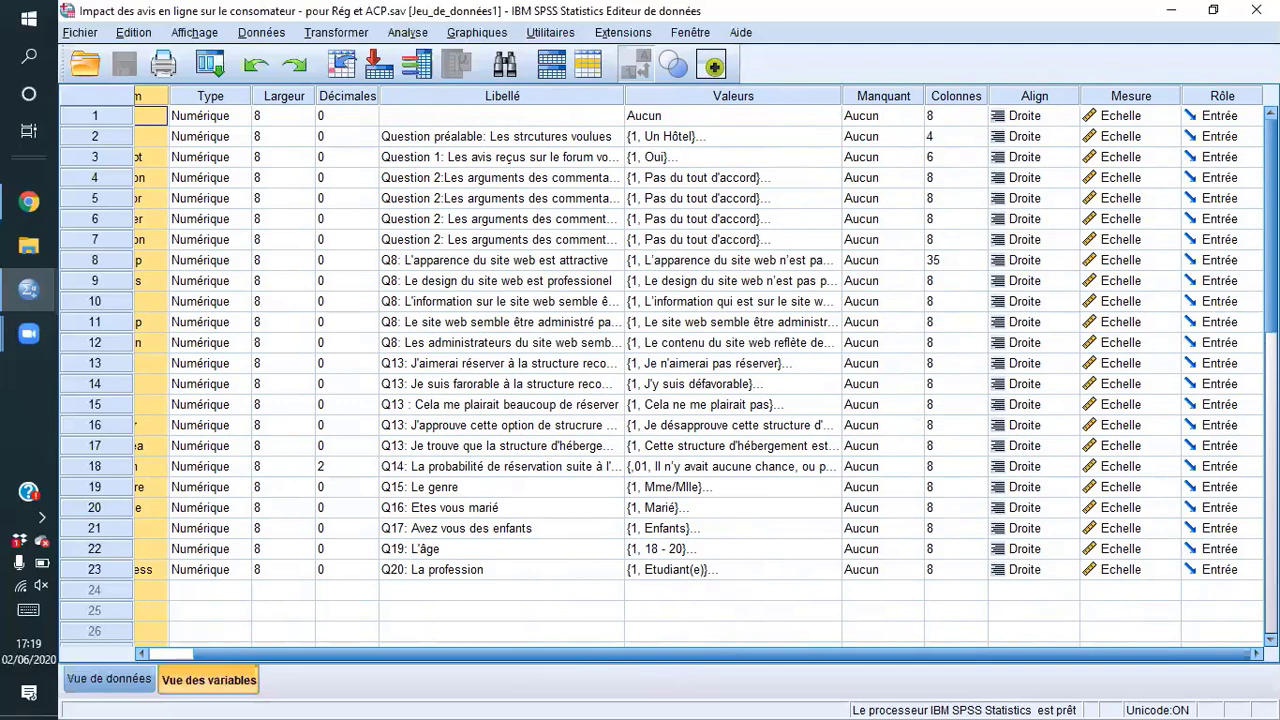
drag(1060, 654, 896, 654)
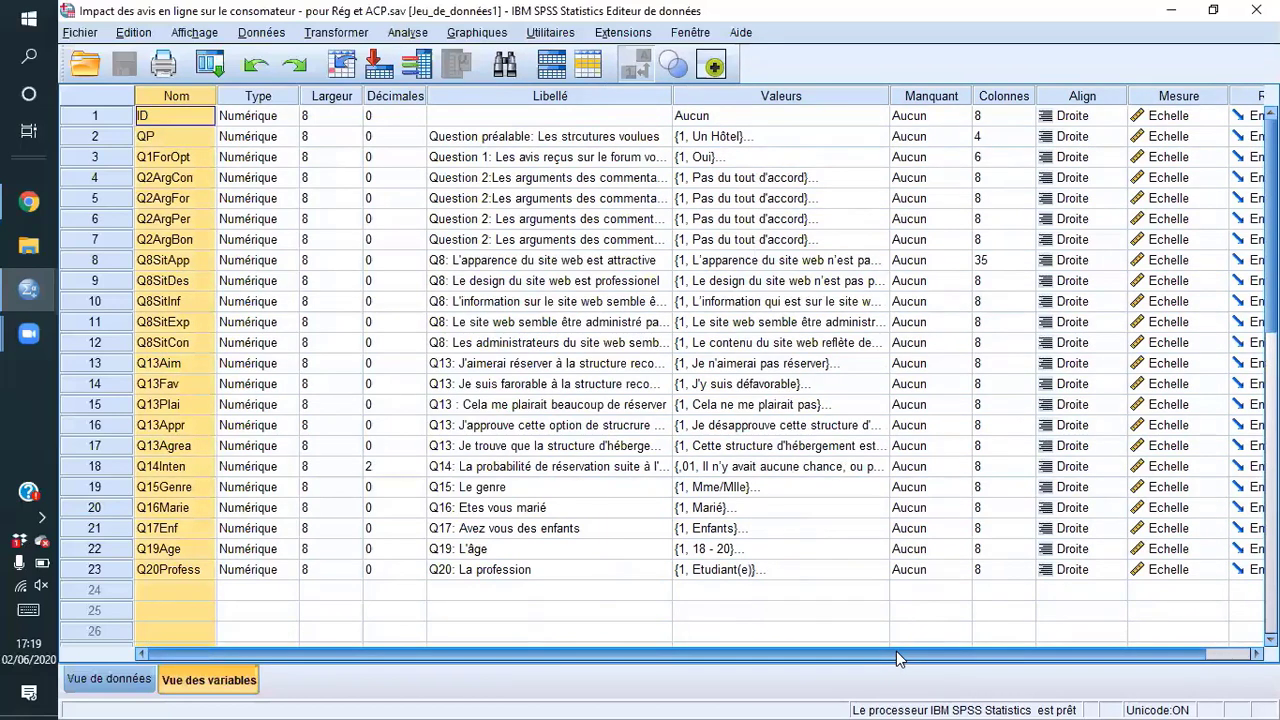
drag(905, 652, 953, 654)
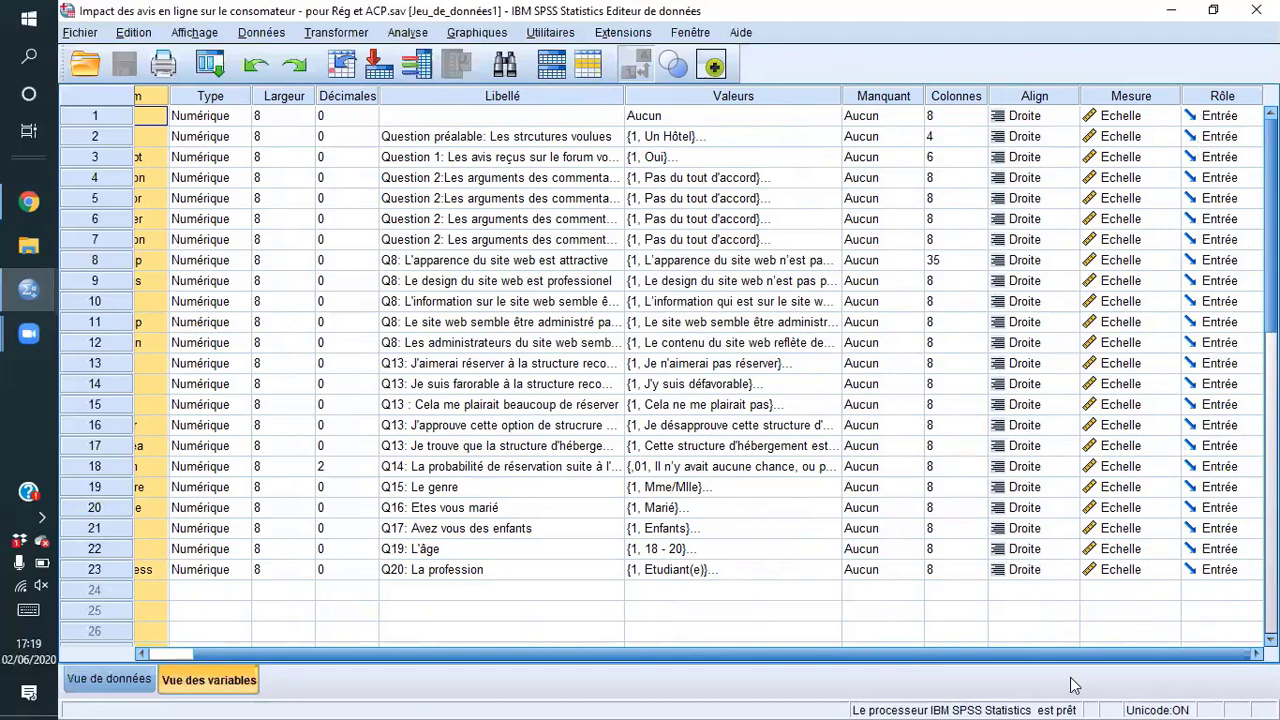
drag(1029, 653, 890, 662)
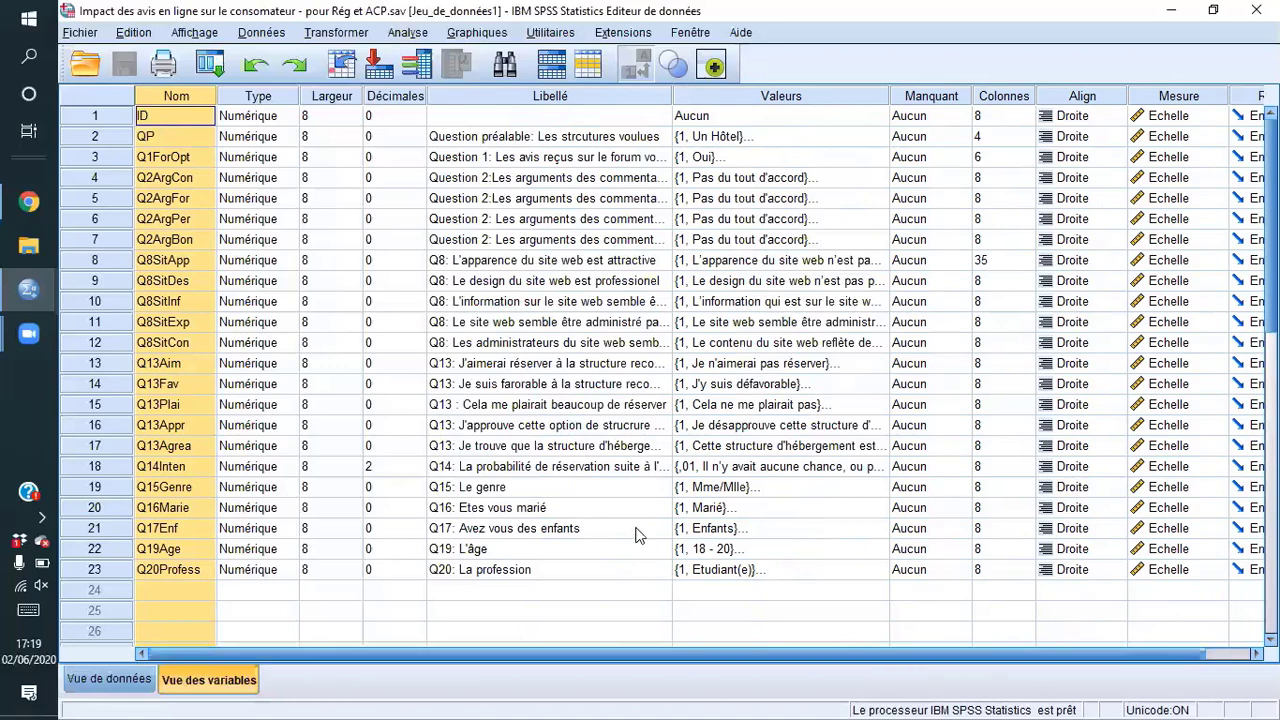
Step: Widen the Libellé column of the variable list so the full question labels fit
click(110, 158)
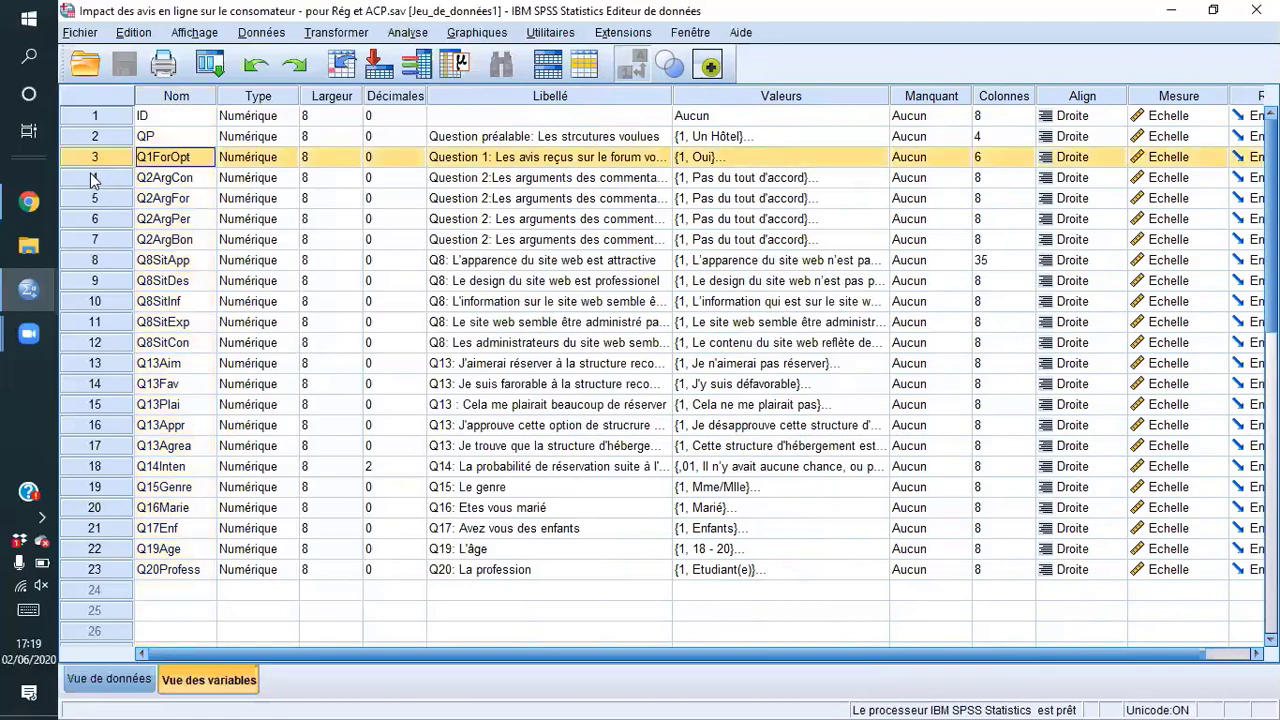
drag(672, 95, 950, 95)
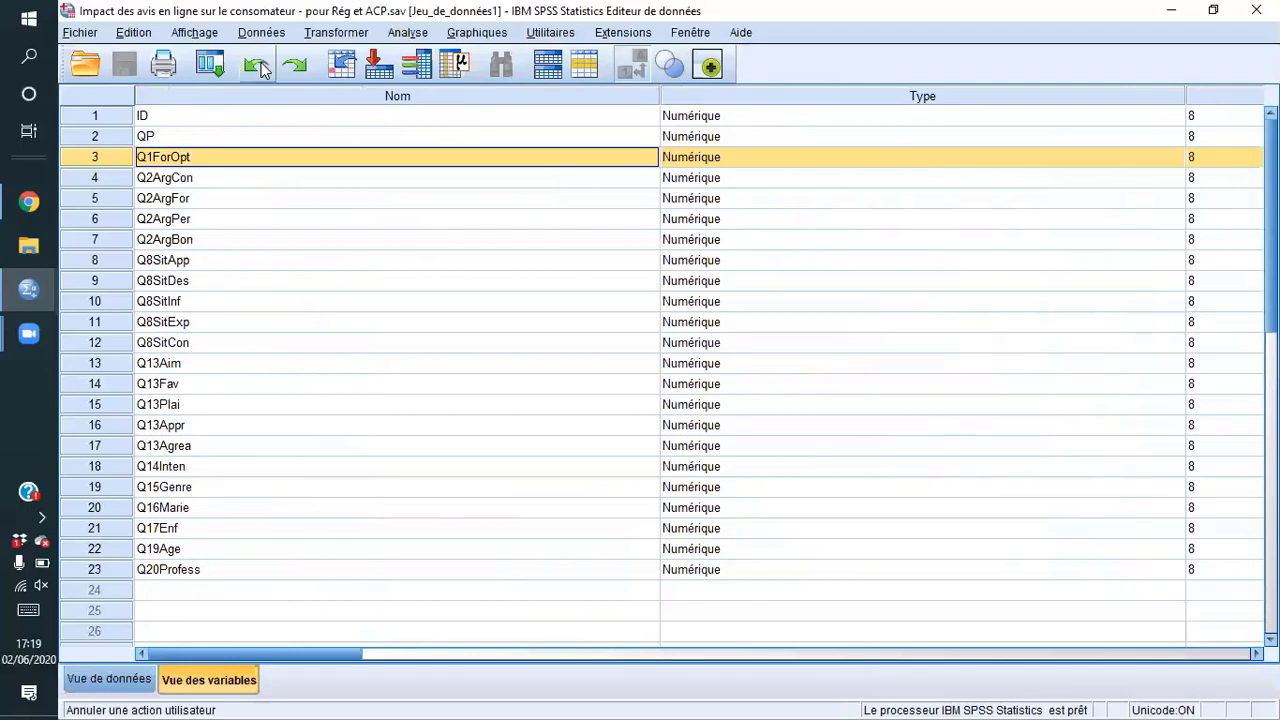
click(259, 67)
click(614, 242)
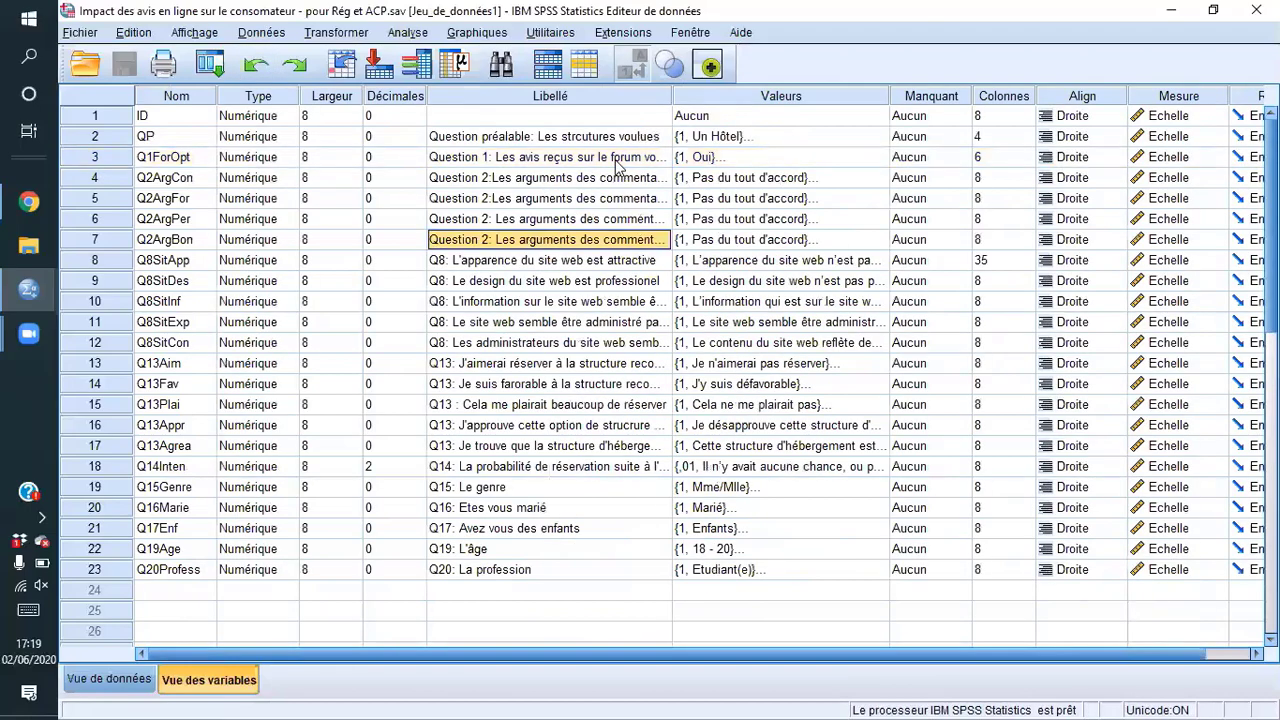
click(616, 160)
drag(672, 95, 946, 95)
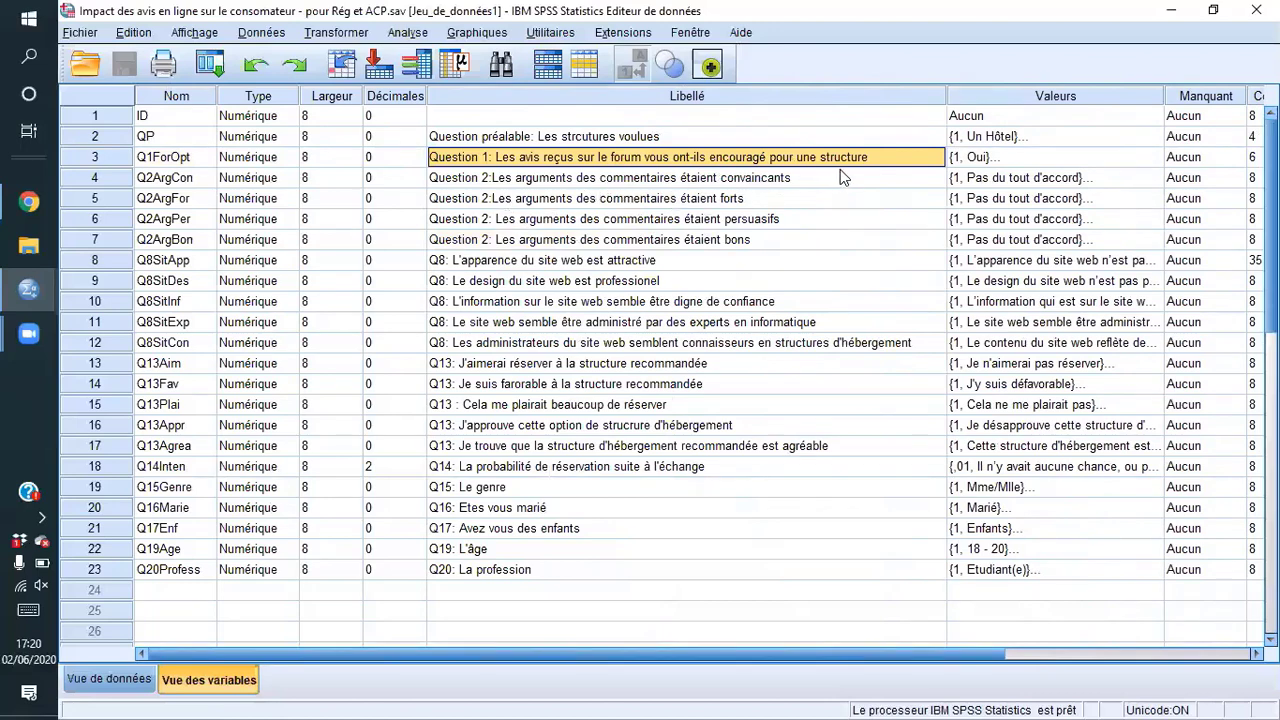
Step: Check the value labels defined for Q1ForOpt and close them without changes
click(1156, 160)
click(1156, 160)
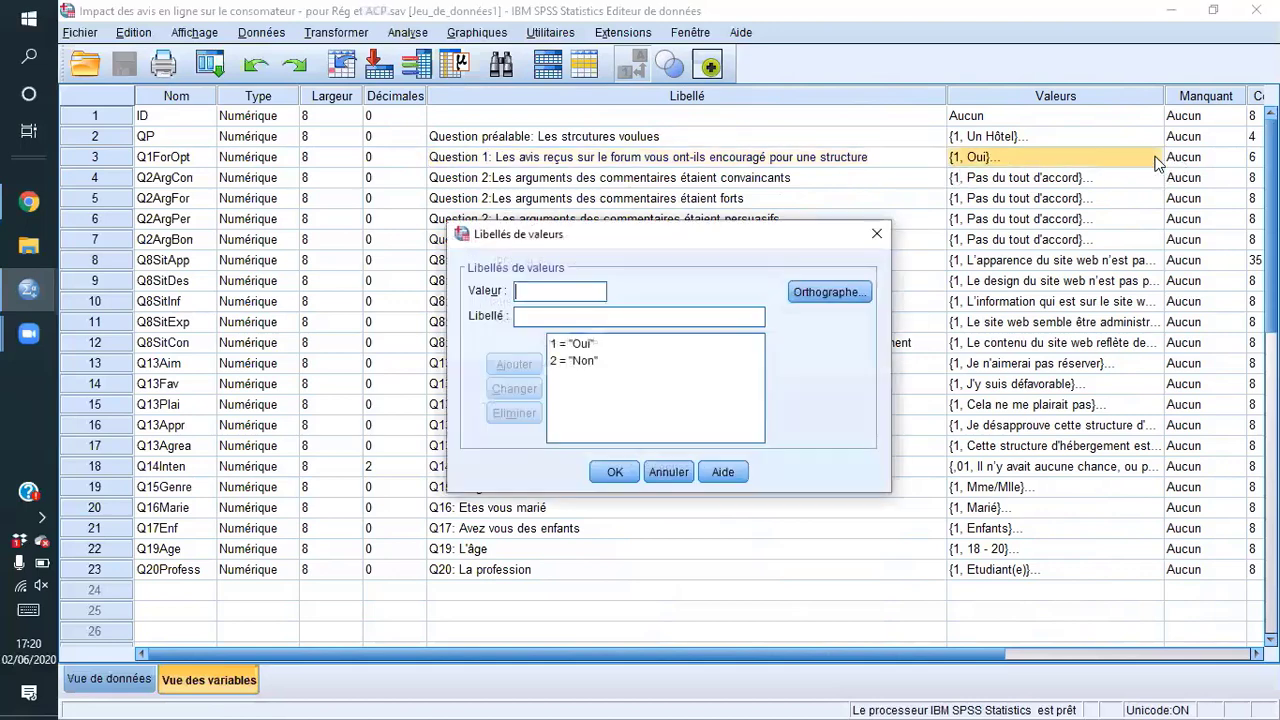
click(877, 234)
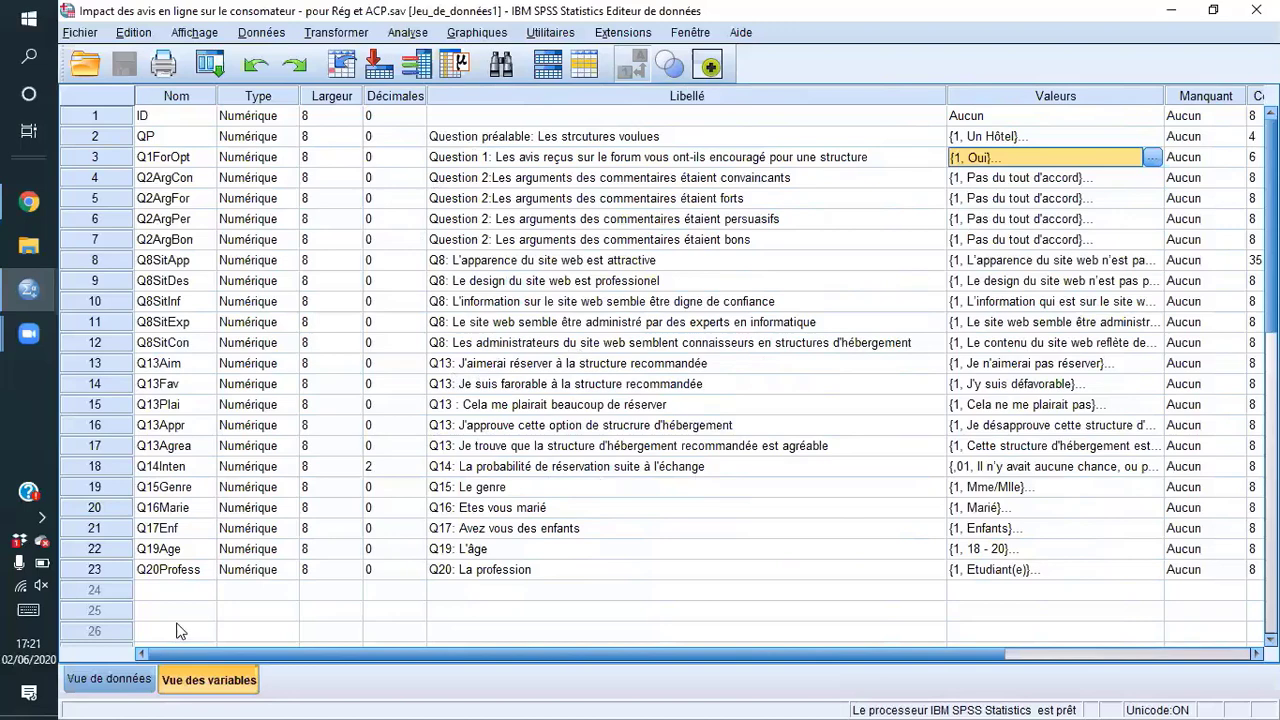
Step: Switch to the data view and select the row of the last case in the dataset
click(110, 680)
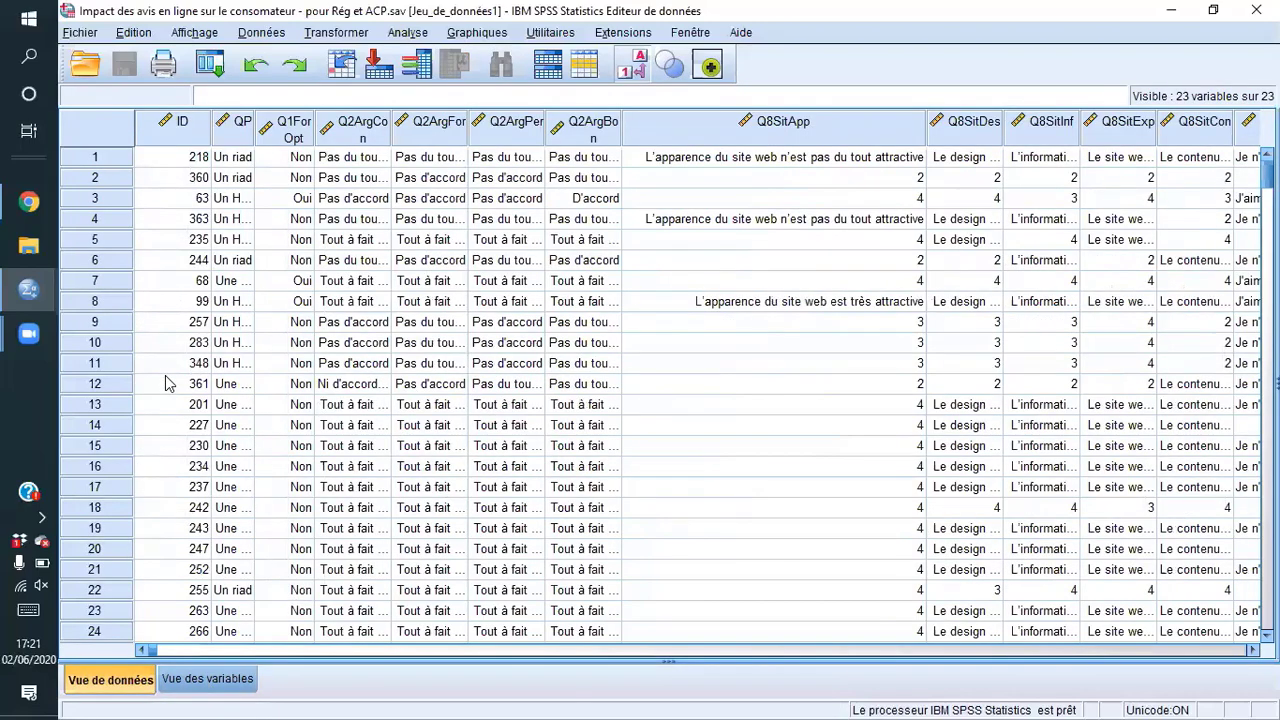
scroll(167, 383, down, 20)
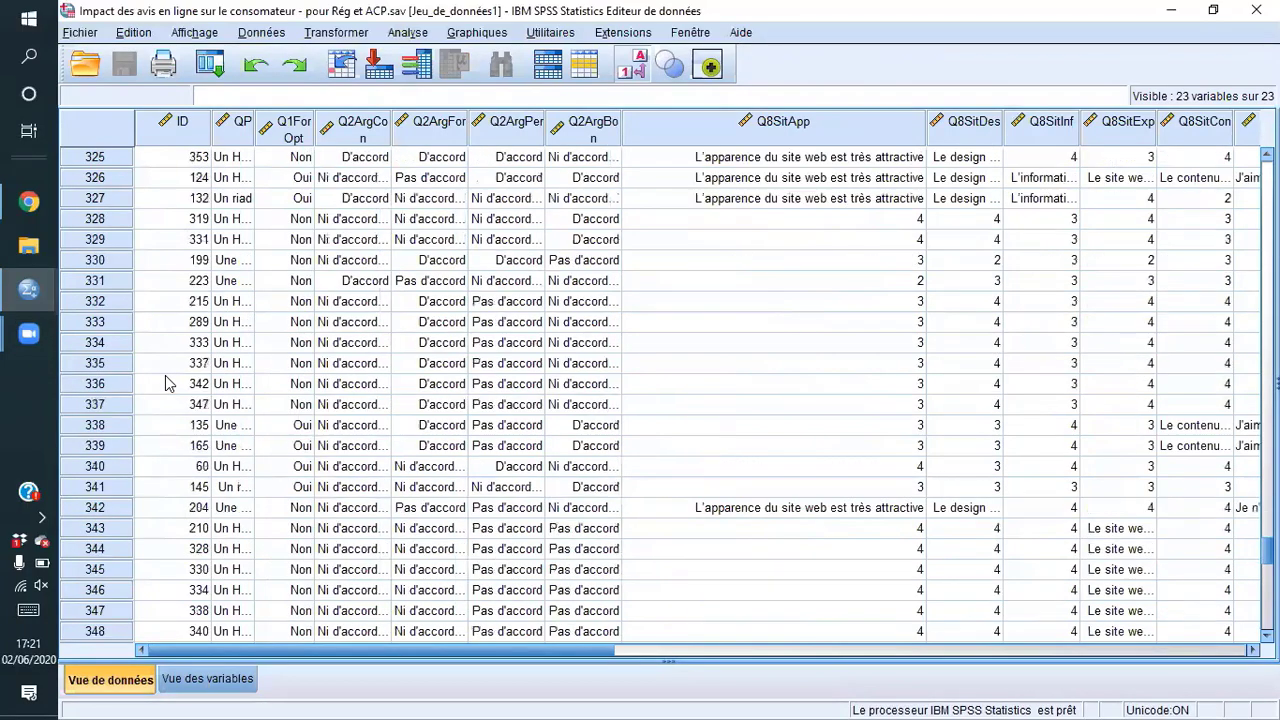
scroll(167, 383, down, 13)
scroll(165, 380, up, 4)
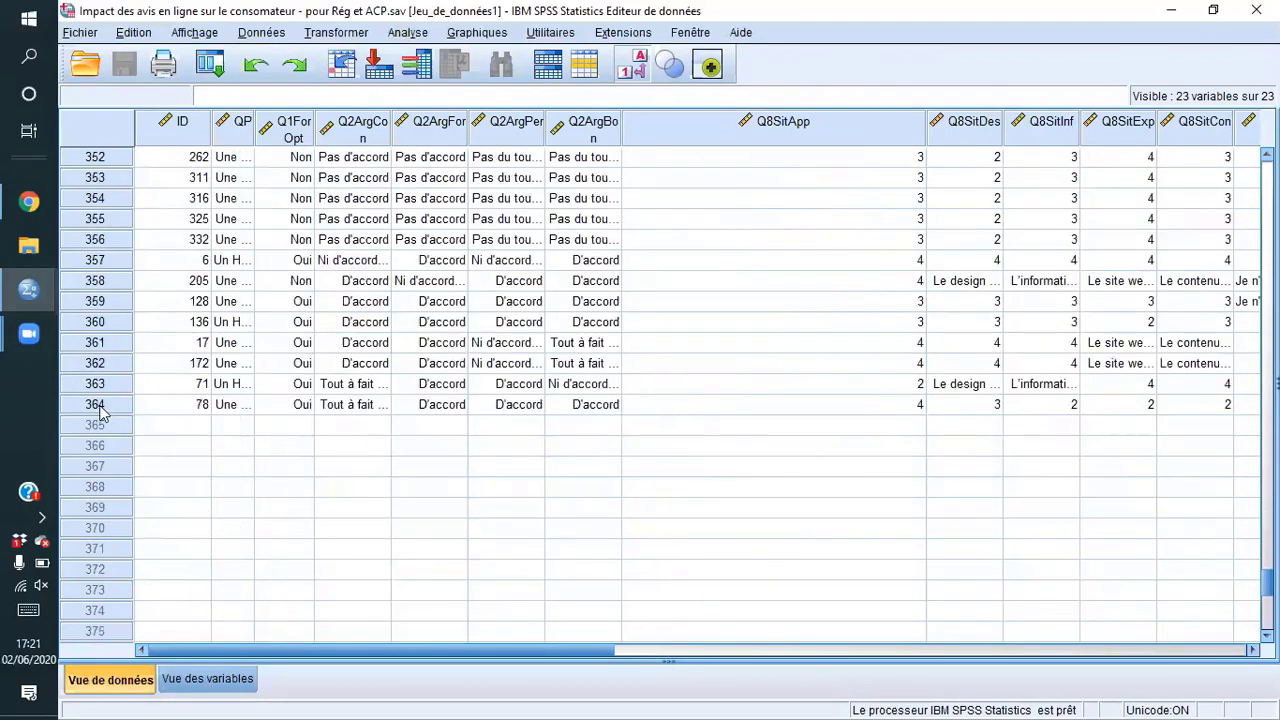
click(96, 404)
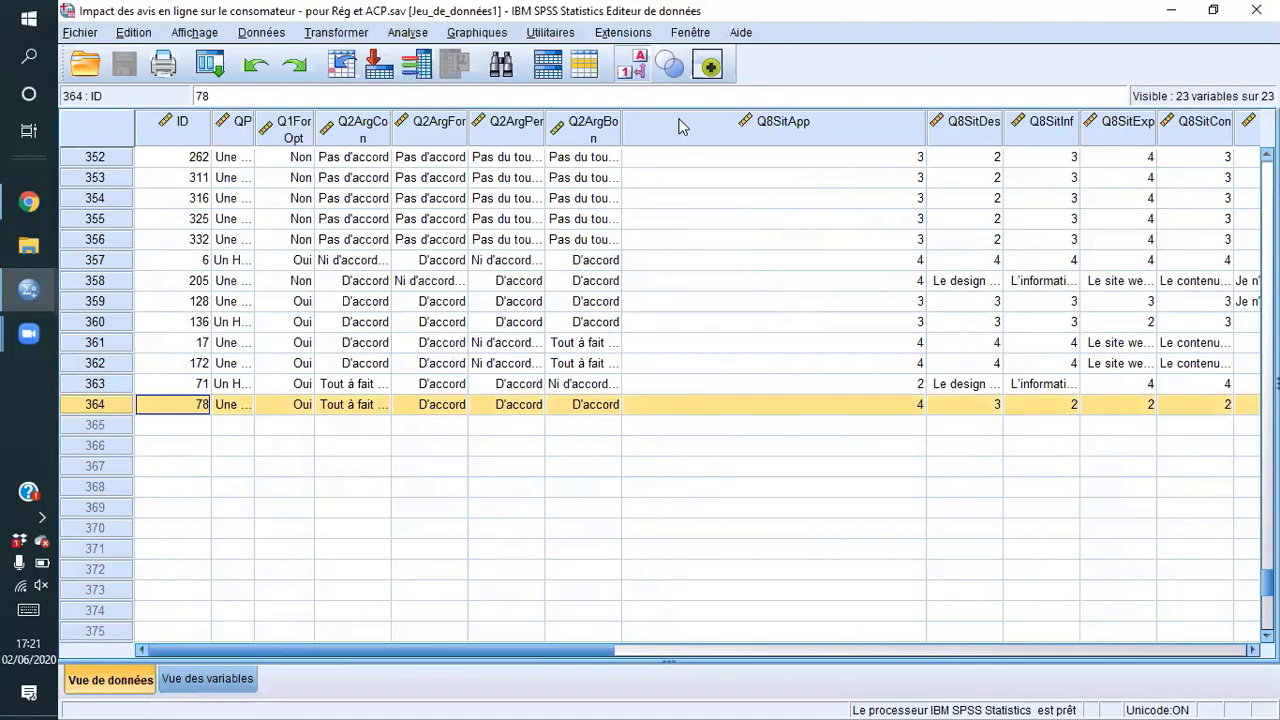
Step: Show numeric codes instead of value labels in the data view and narrow the Q8SitApp column to a width of about 9
click(636, 66)
click(636, 66)
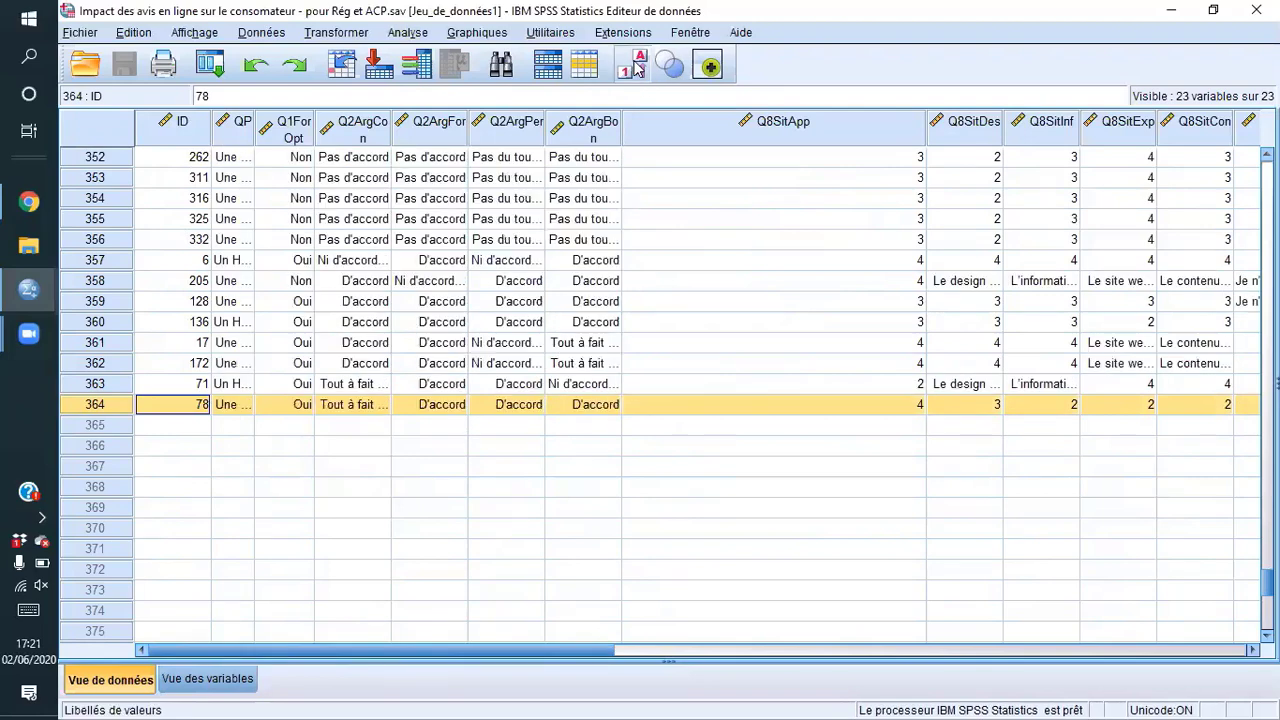
click(636, 66)
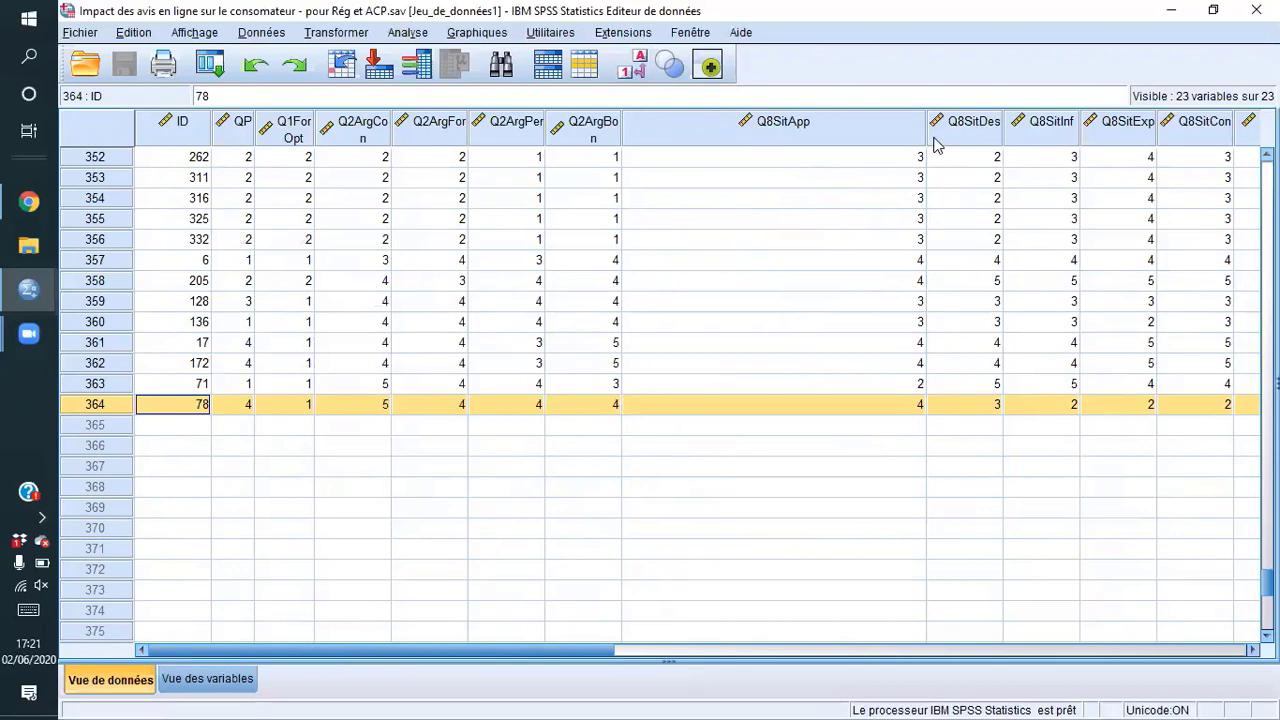
drag(926, 132, 705, 126)
Step: Toggle the data between value labels and numeric codes to compare them, ending on the numeric codes
click(630, 66)
click(630, 66)
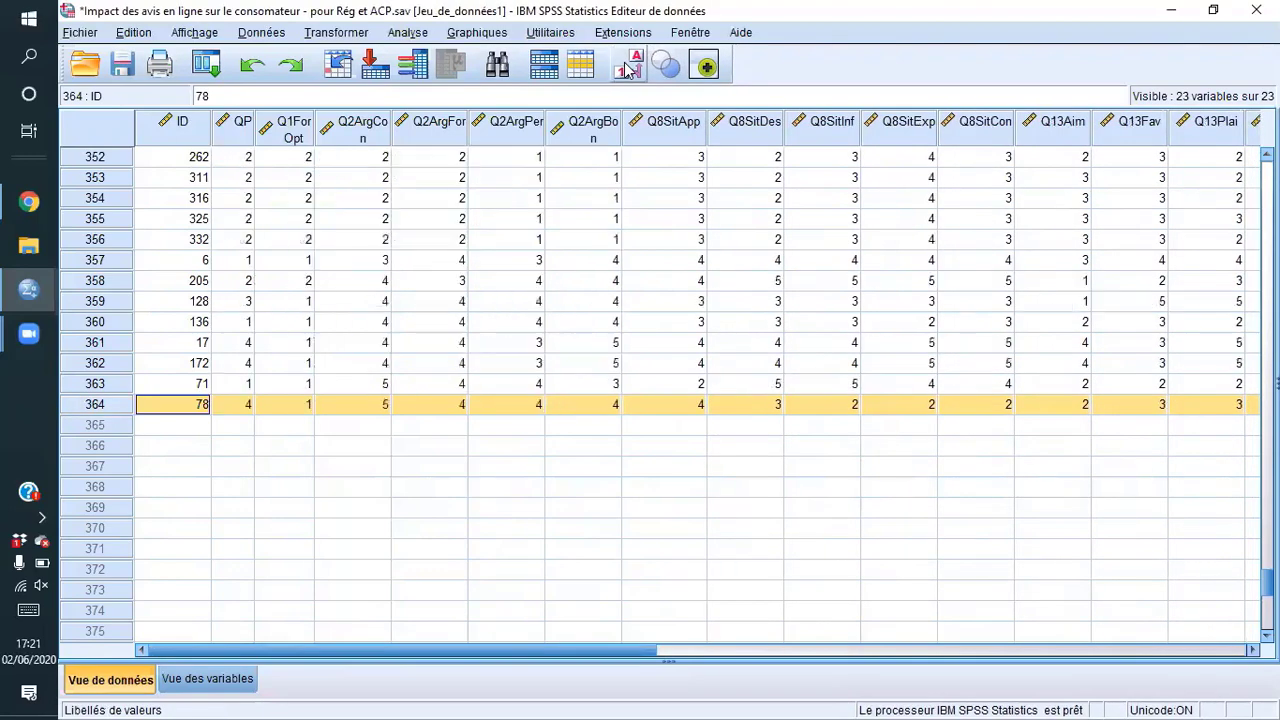
click(630, 66)
click(630, 66)
click(630, 66)
click(630, 66)
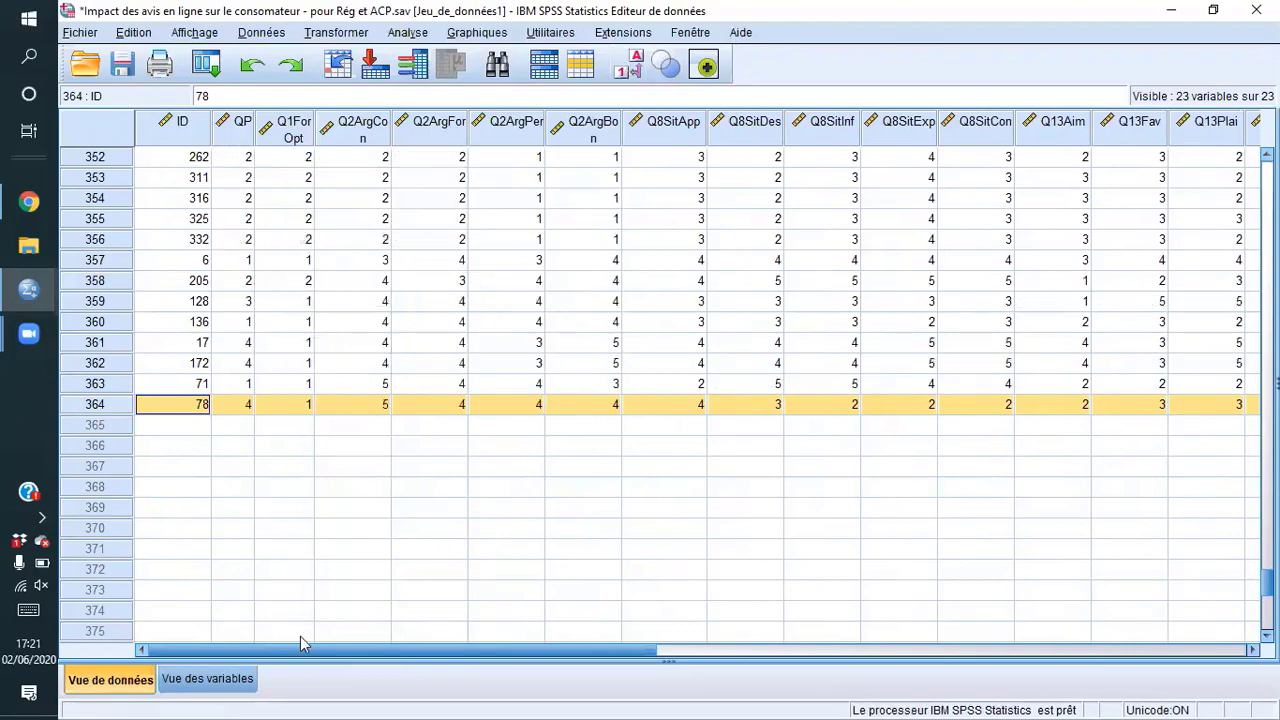
Step: Return to the variable view and go through the respondent profile variables Q15Genre, Q16Marie, Q17Enf and Q19Age
click(207, 679)
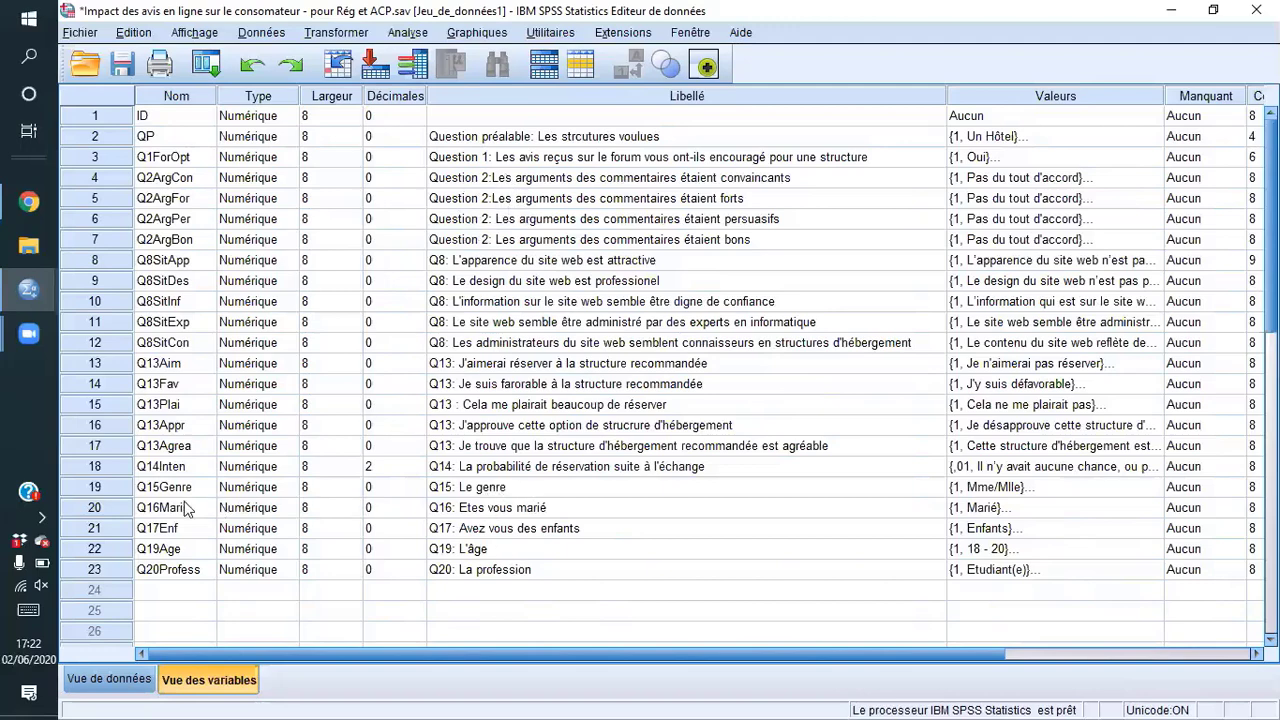
click(111, 488)
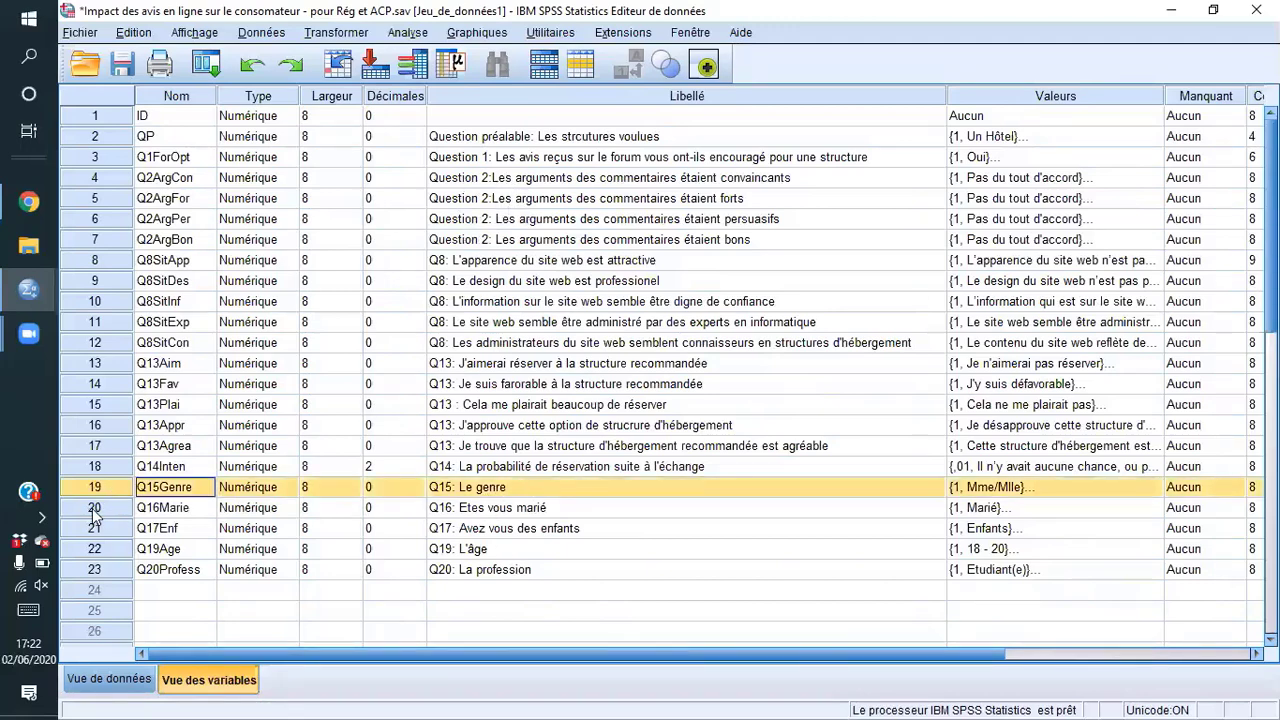
click(92, 508)
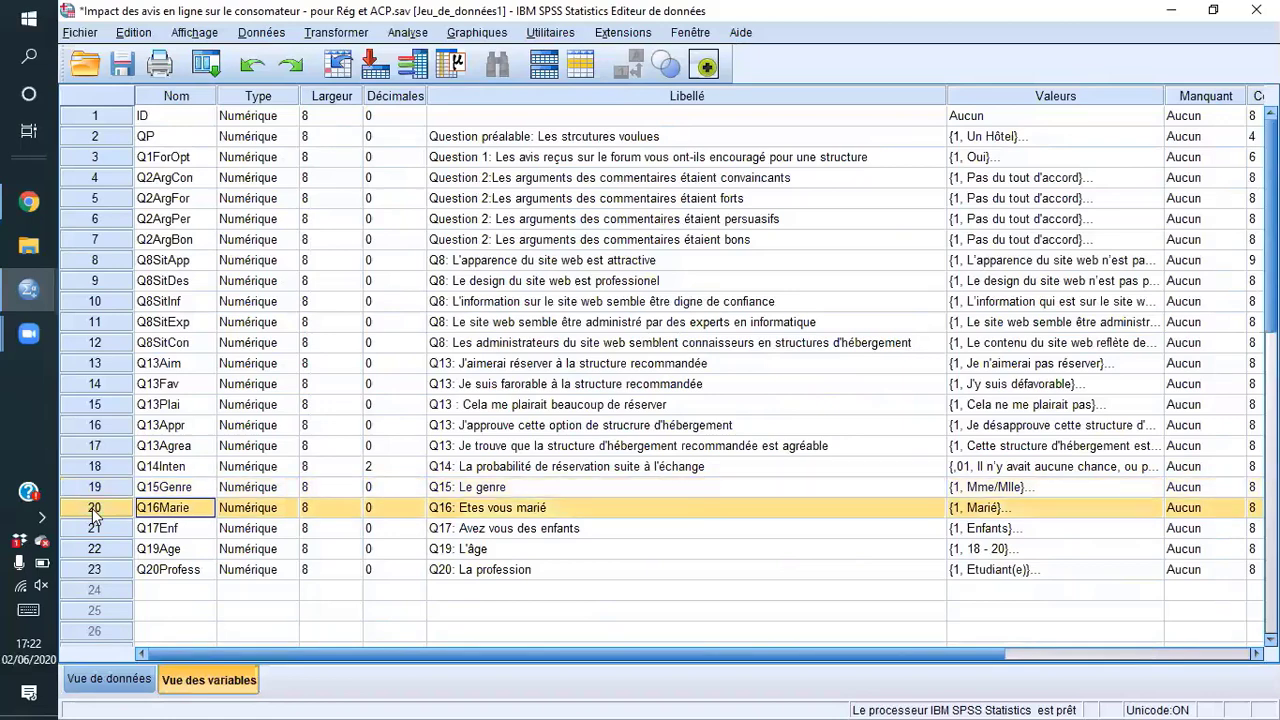
click(92, 528)
click(86, 550)
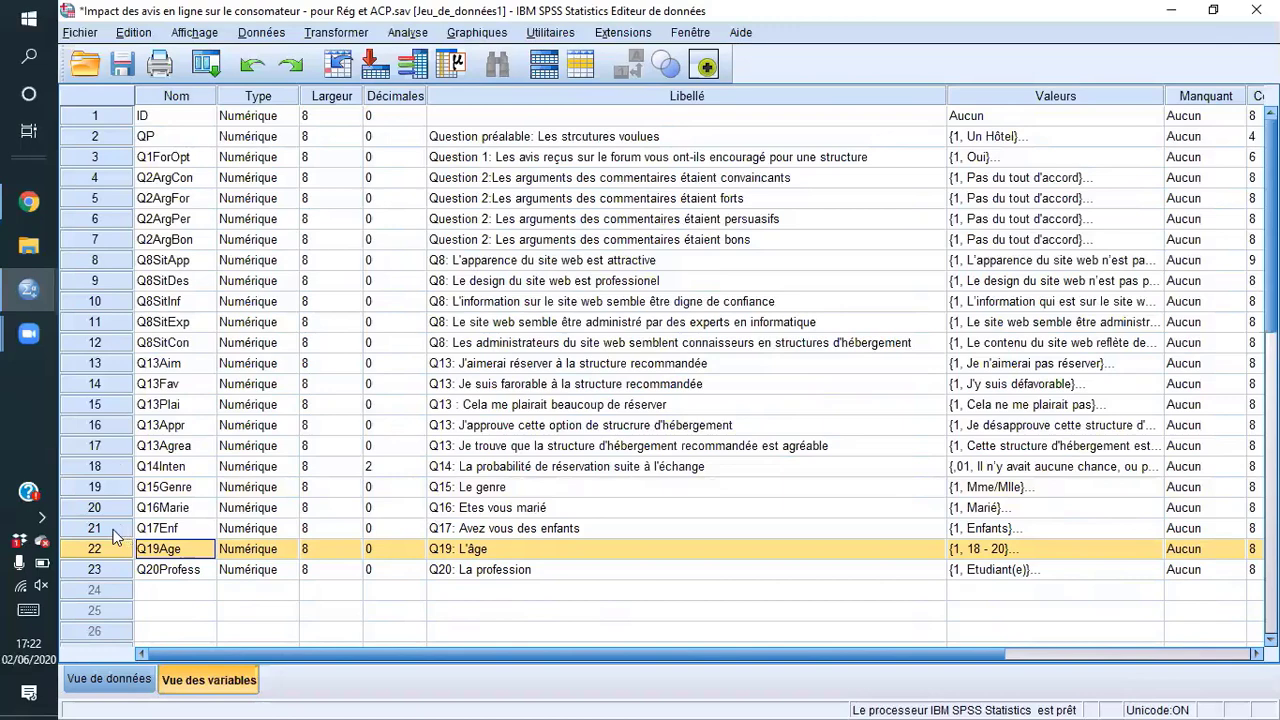
click(109, 527)
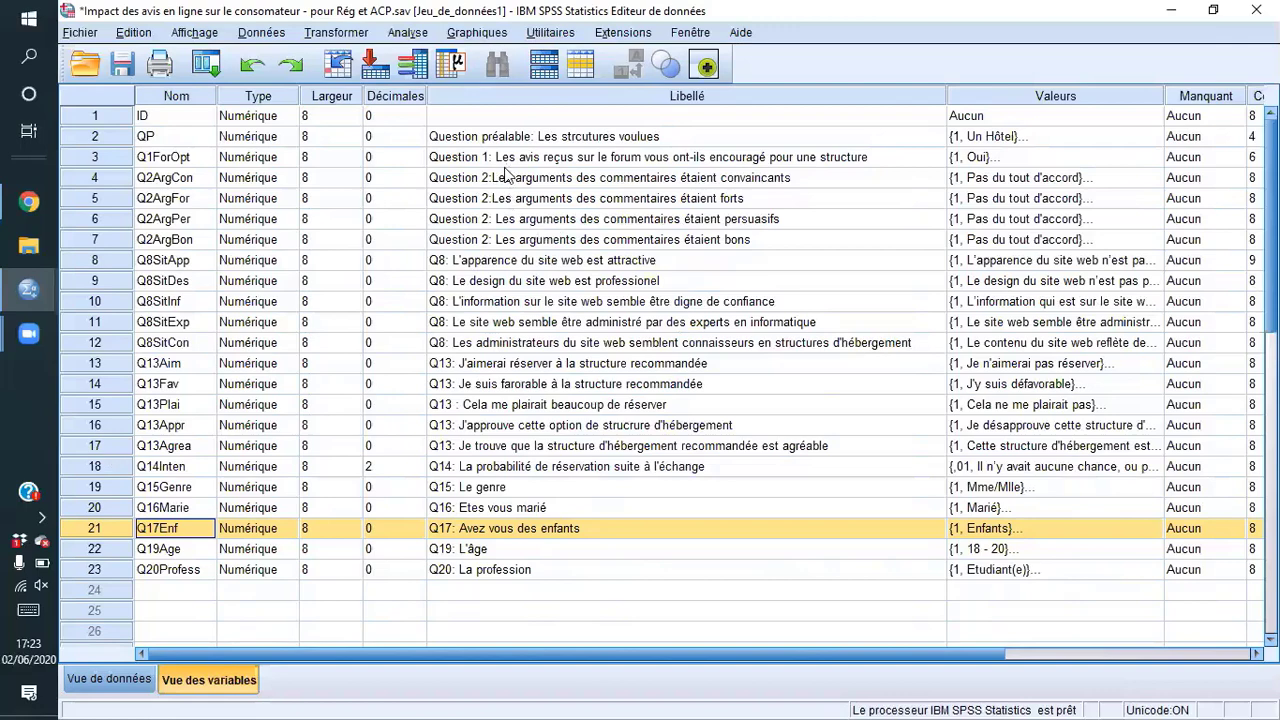
Step: Go through the four argument-strength items Q2ArgCon, Q2ArgFor, Q2ArgPer and Q2ArgBon
click(100, 180)
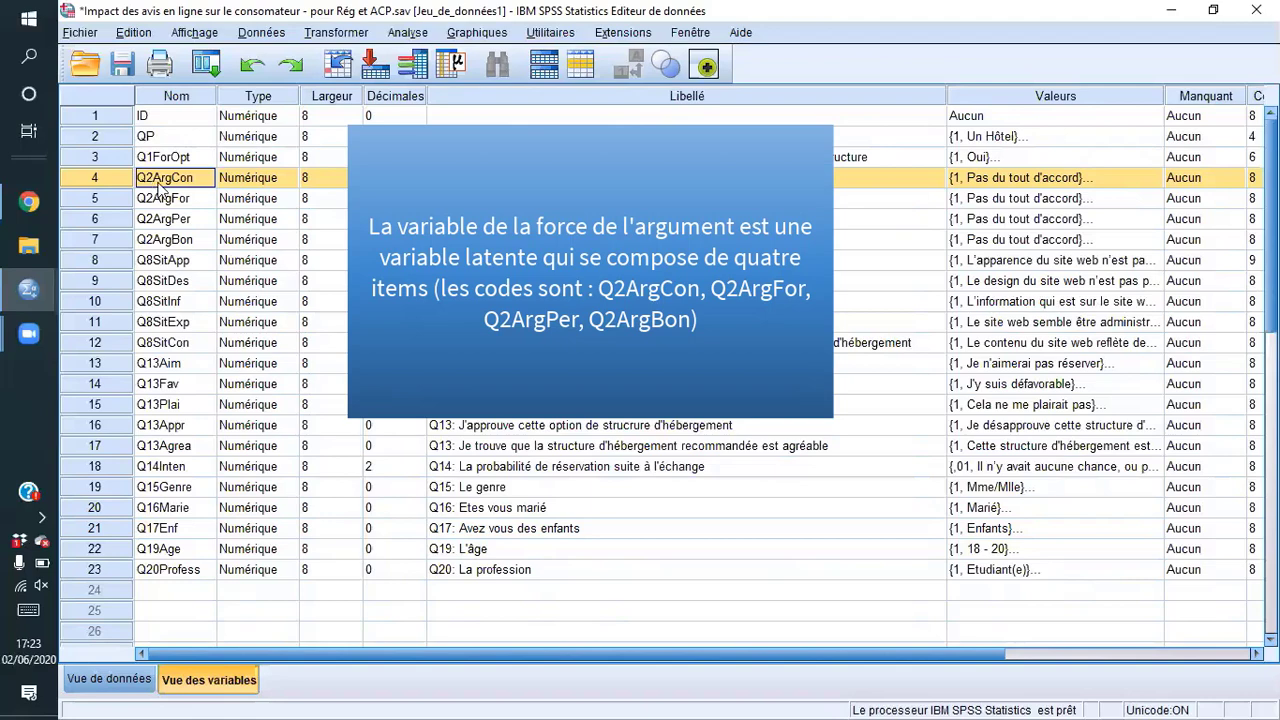
click(178, 199)
click(196, 219)
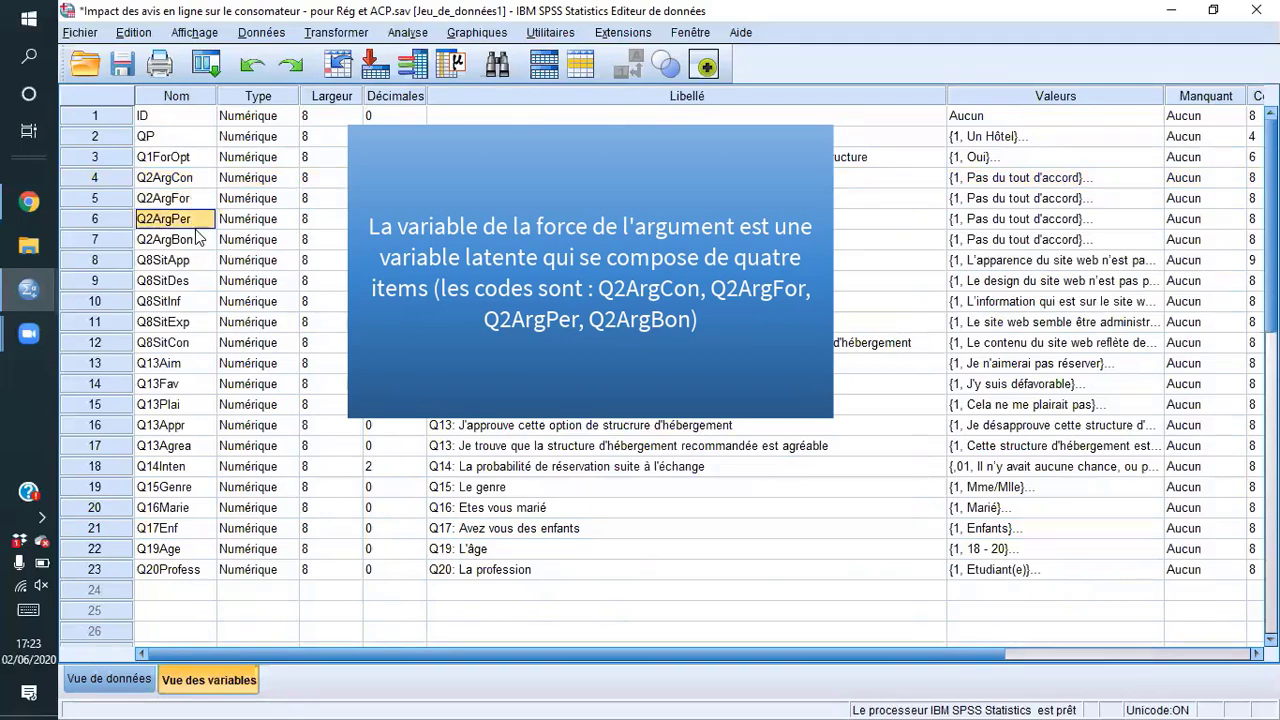
click(190, 239)
Step: Go through the five website-credibility items, from Q8SitApp to Q8SitCon
click(182, 262)
click(186, 282)
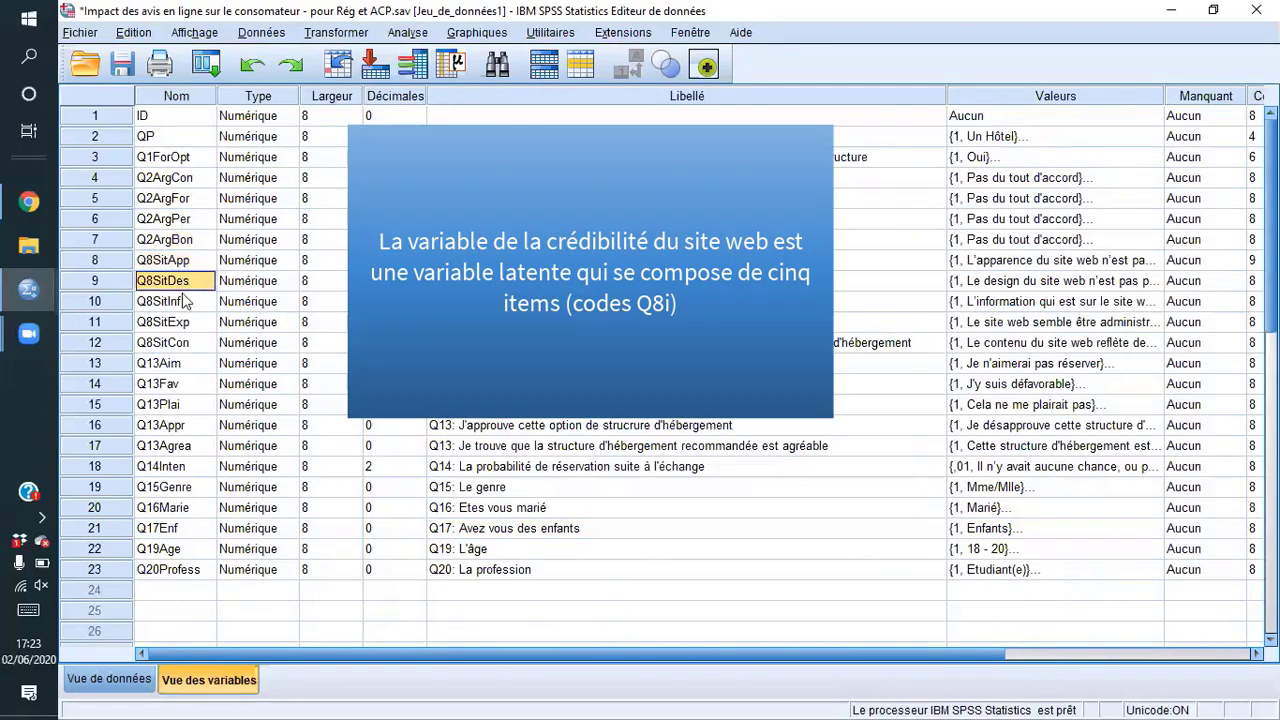
click(189, 302)
click(194, 322)
click(196, 343)
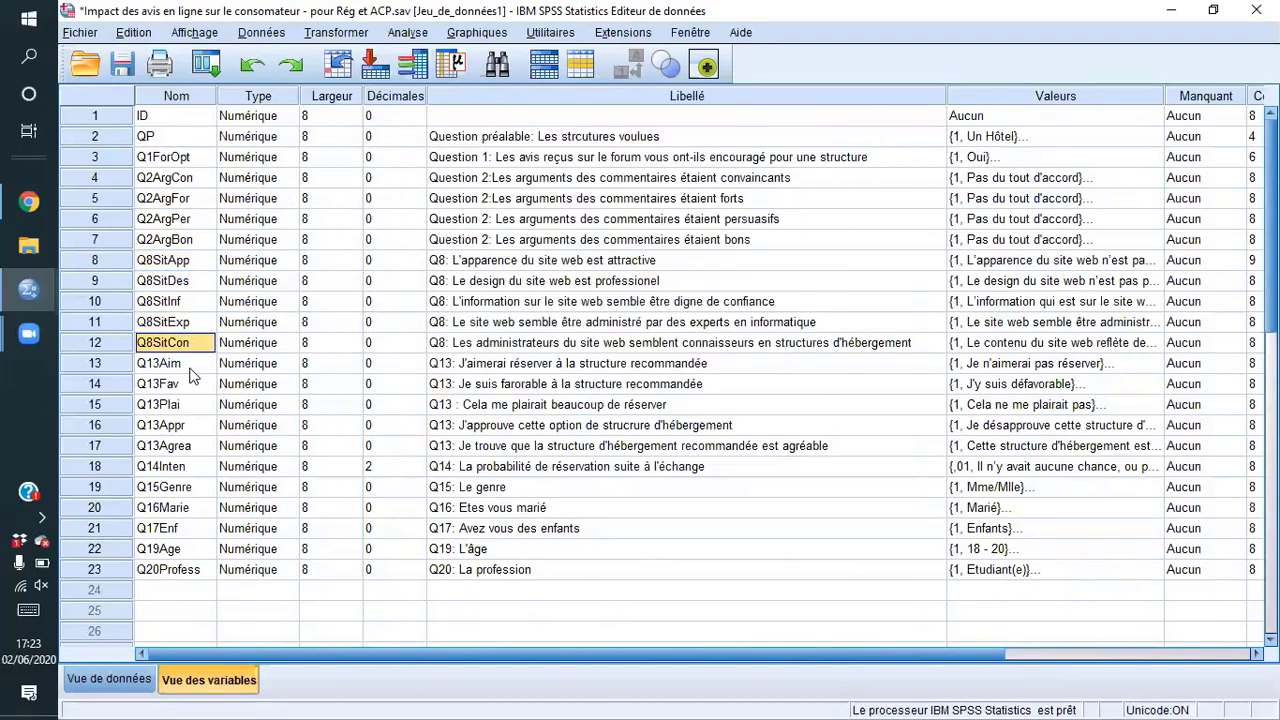
Step: Go through the five attitude items from Q13Aim to Q13Agrea and the purchase-intention variable Q14Inten
click(192, 364)
click(184, 382)
click(188, 404)
click(192, 425)
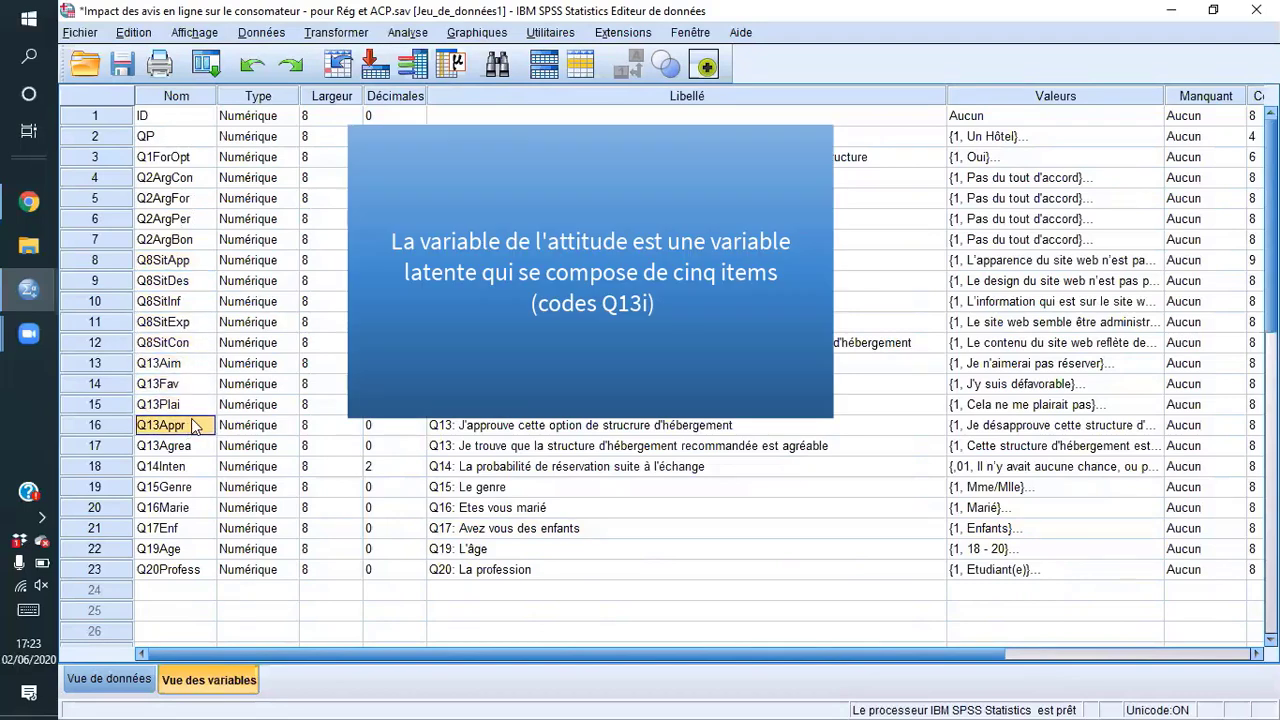
click(196, 446)
click(190, 467)
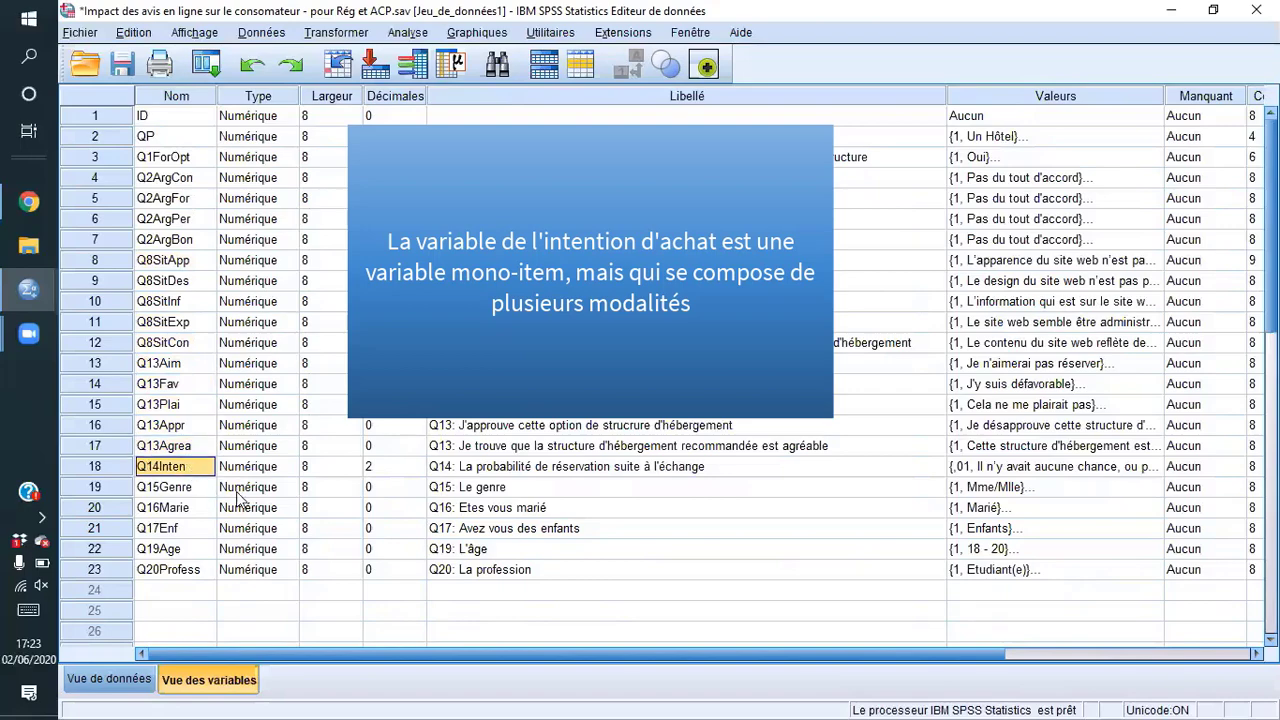
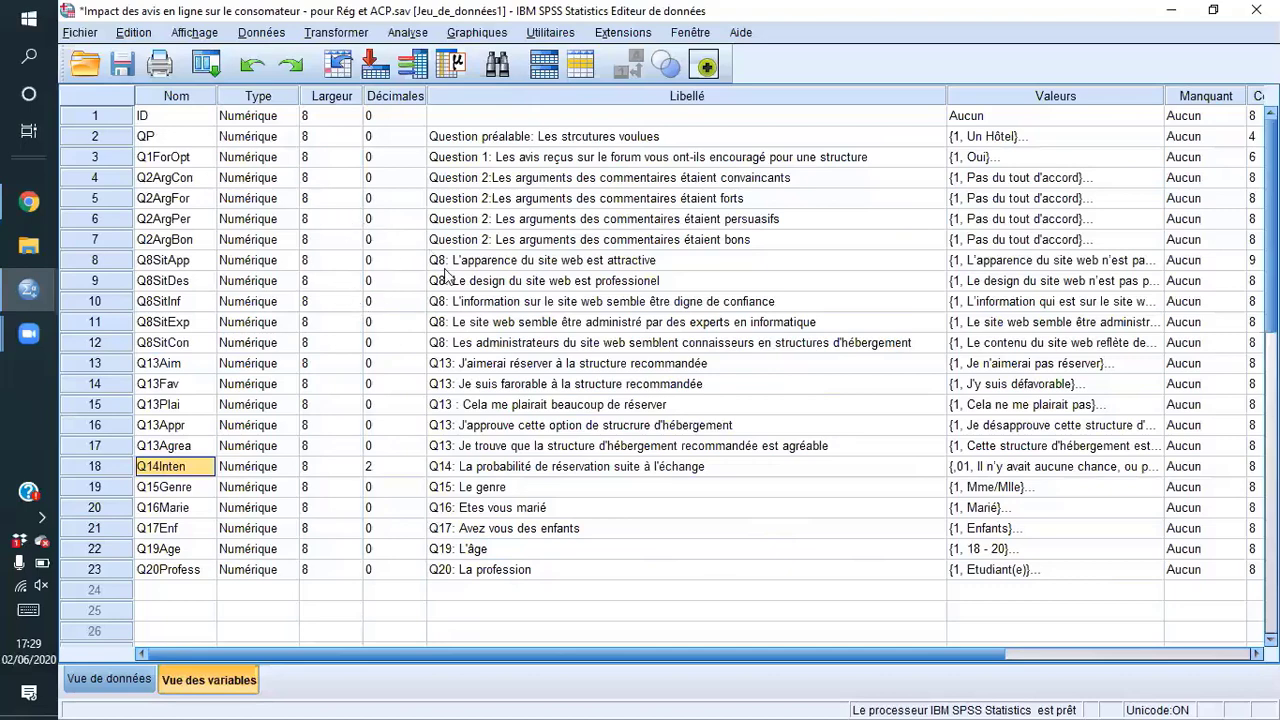
Step: Select the rows of the study variables from Q1ForOpt to Q14Inten in the variable list
scroll(458, 282, down, 1)
scroll(458, 285, up, 1)
click(97, 158)
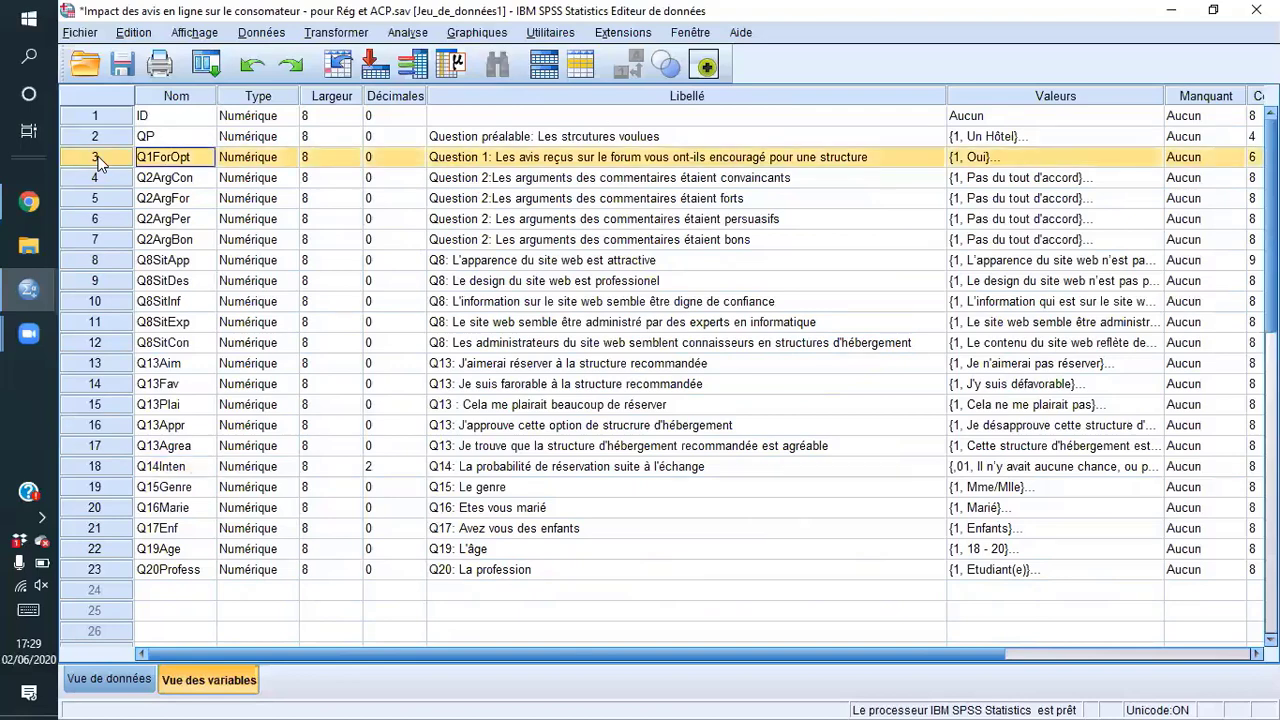
click(103, 570)
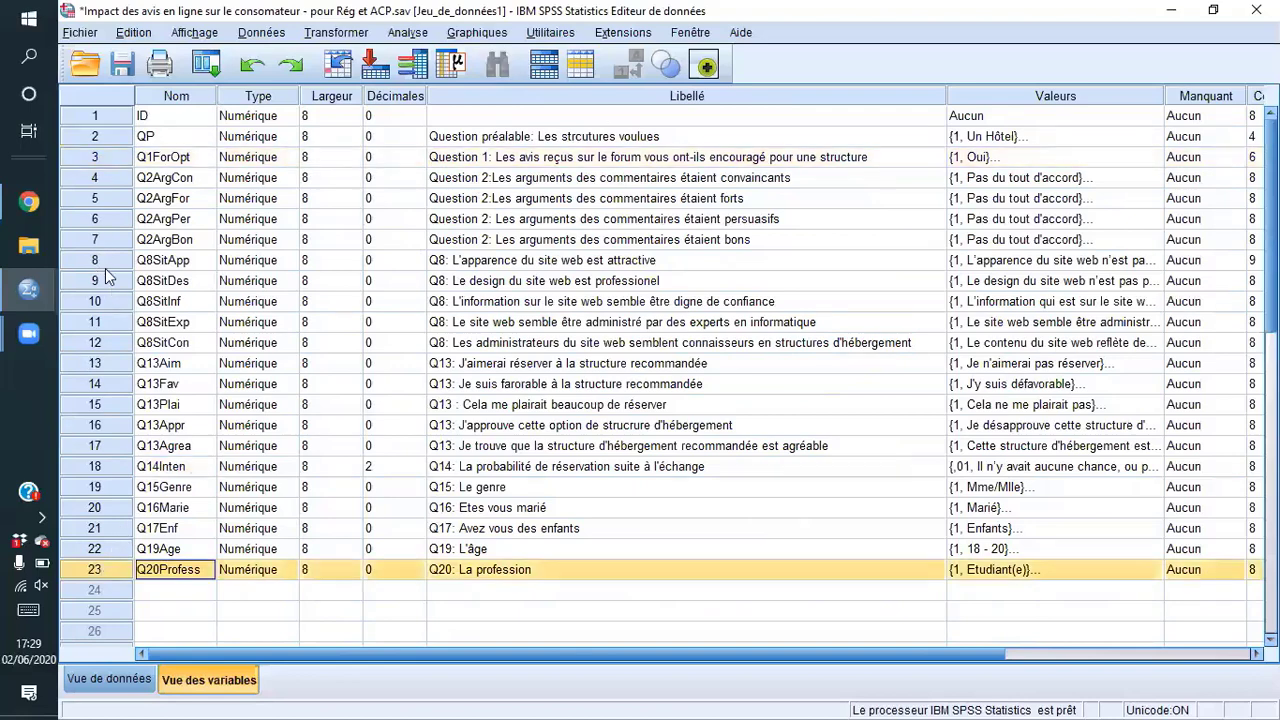
drag(106, 158, 88, 471)
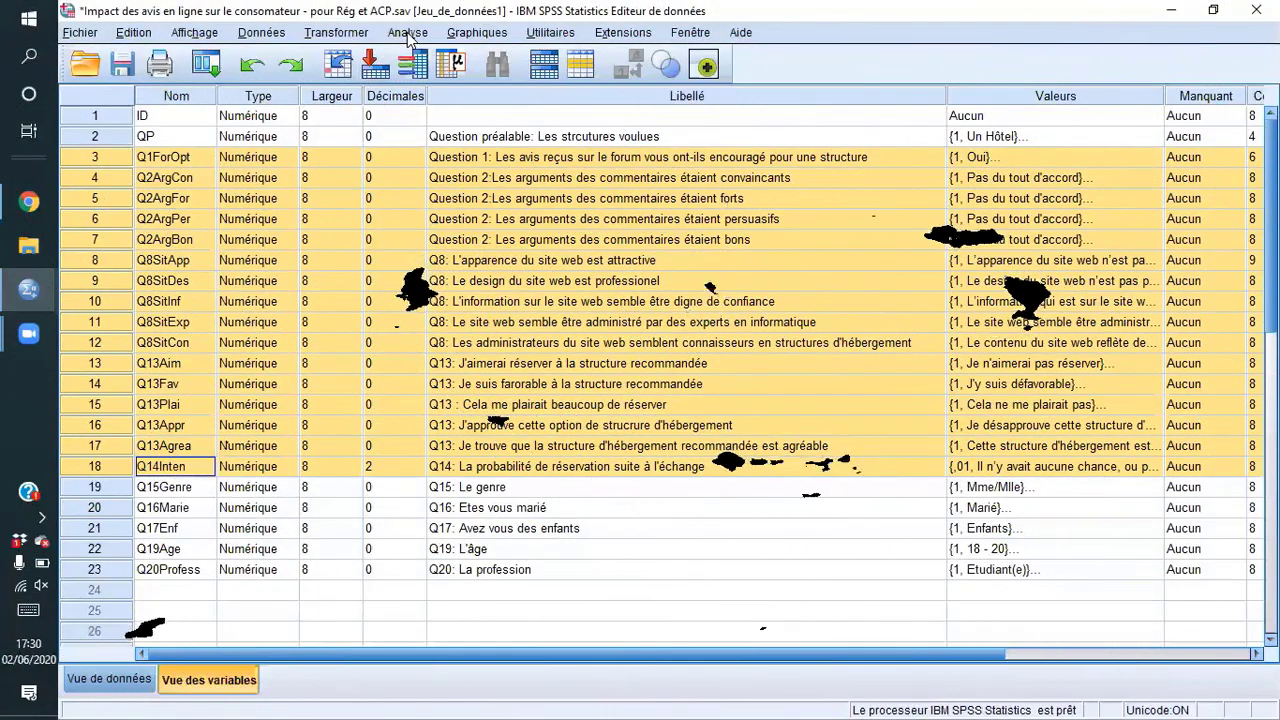
Step: Start an Explorer descriptive analysis with the variables from Question 1 (Q1ForOpt) to Q14 (Q14Inten) as dependent variables
click(407, 33)
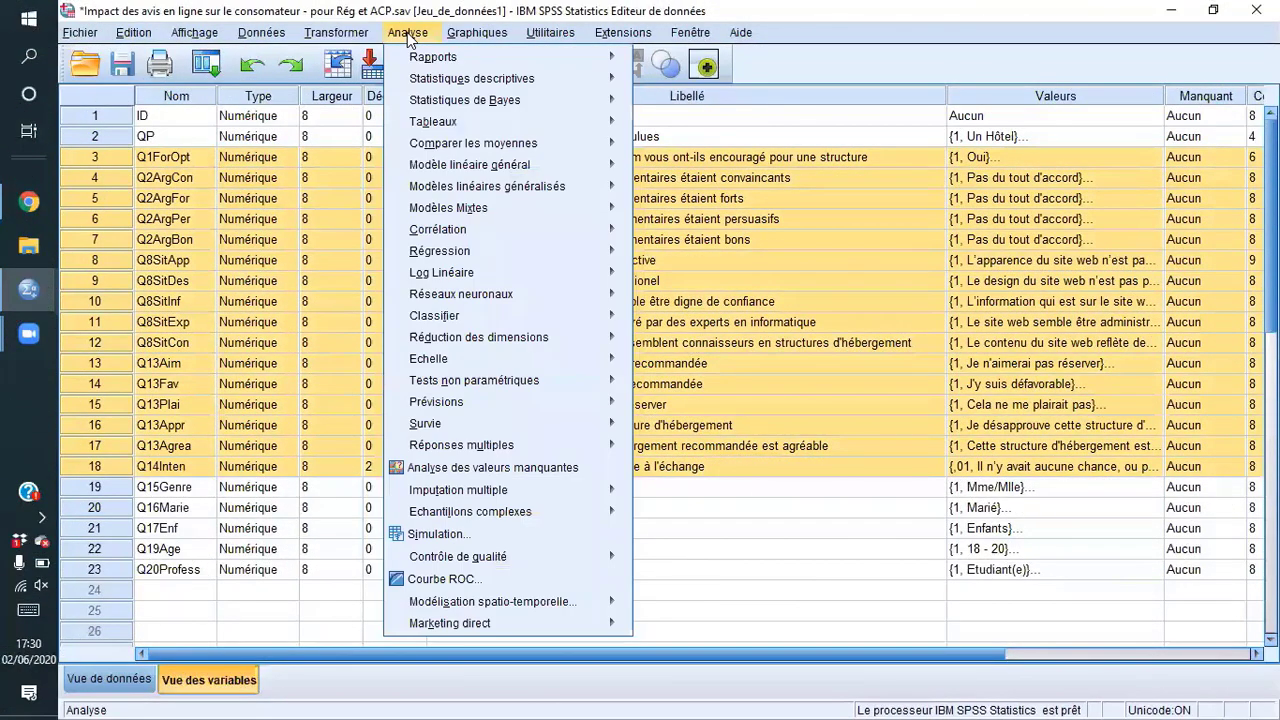
mouse_move(428, 77)
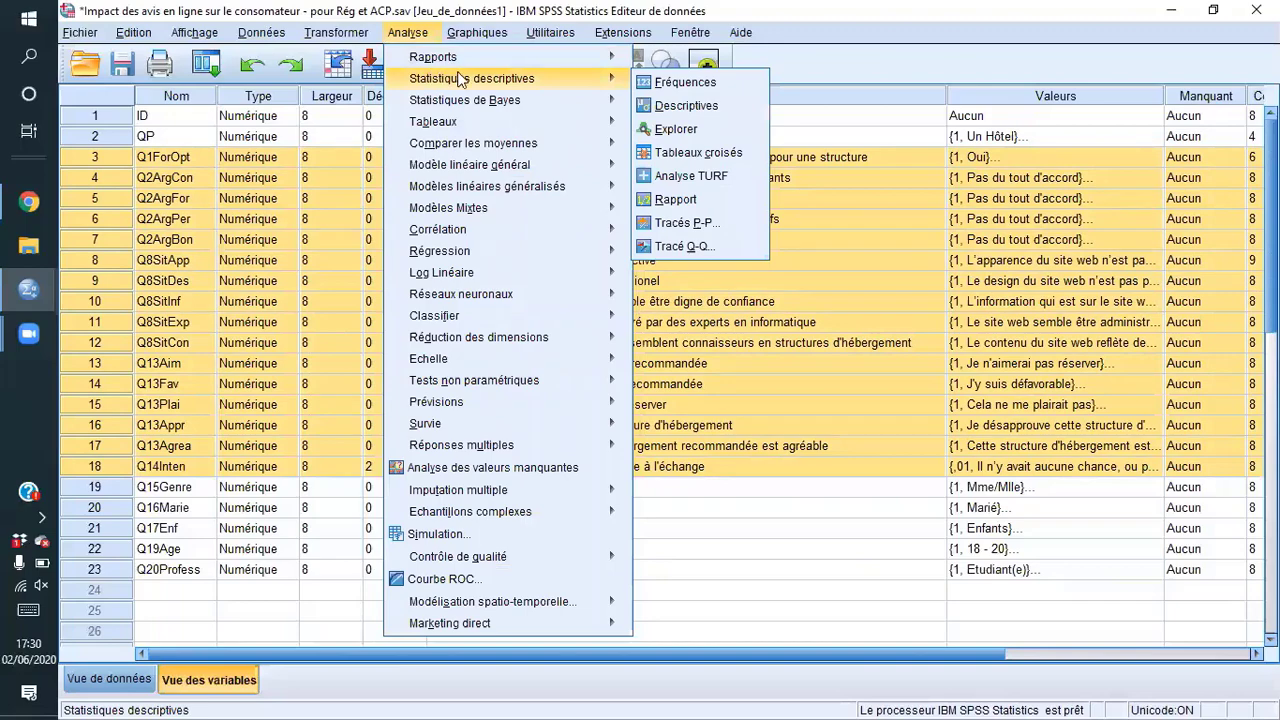
click(701, 128)
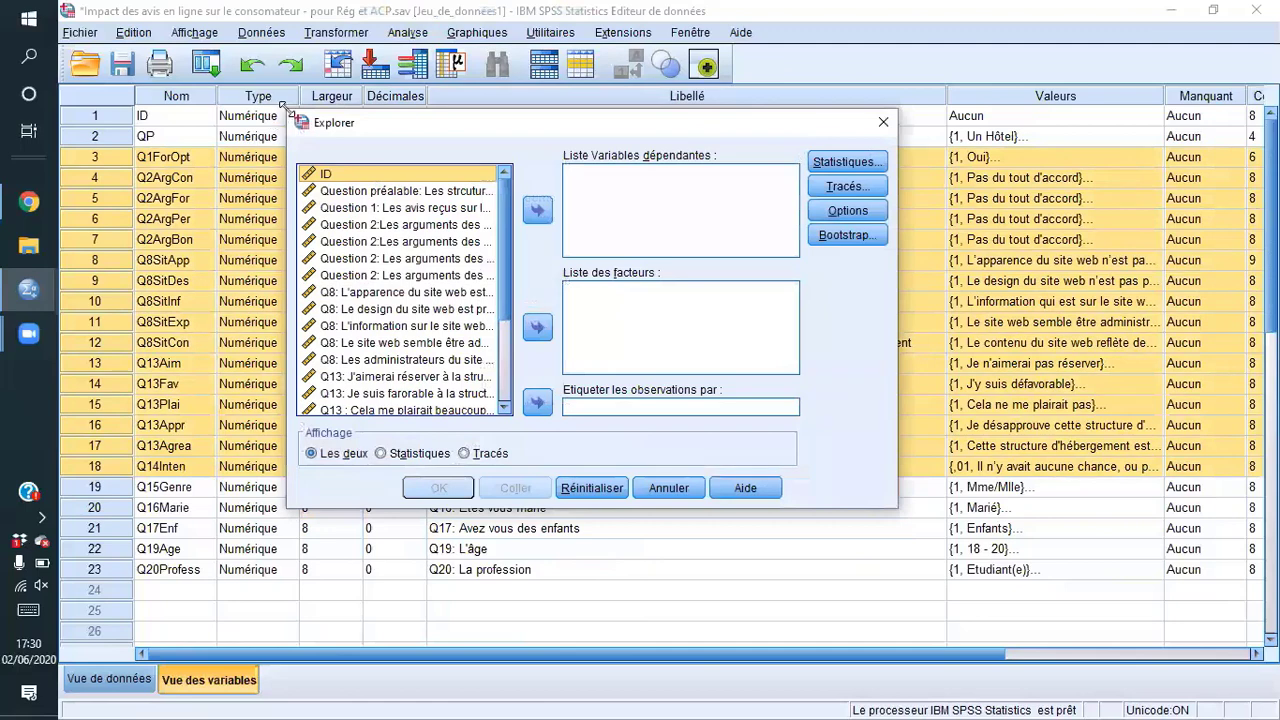
drag(284, 104, 170, 45)
drag(442, 189, 442, 163)
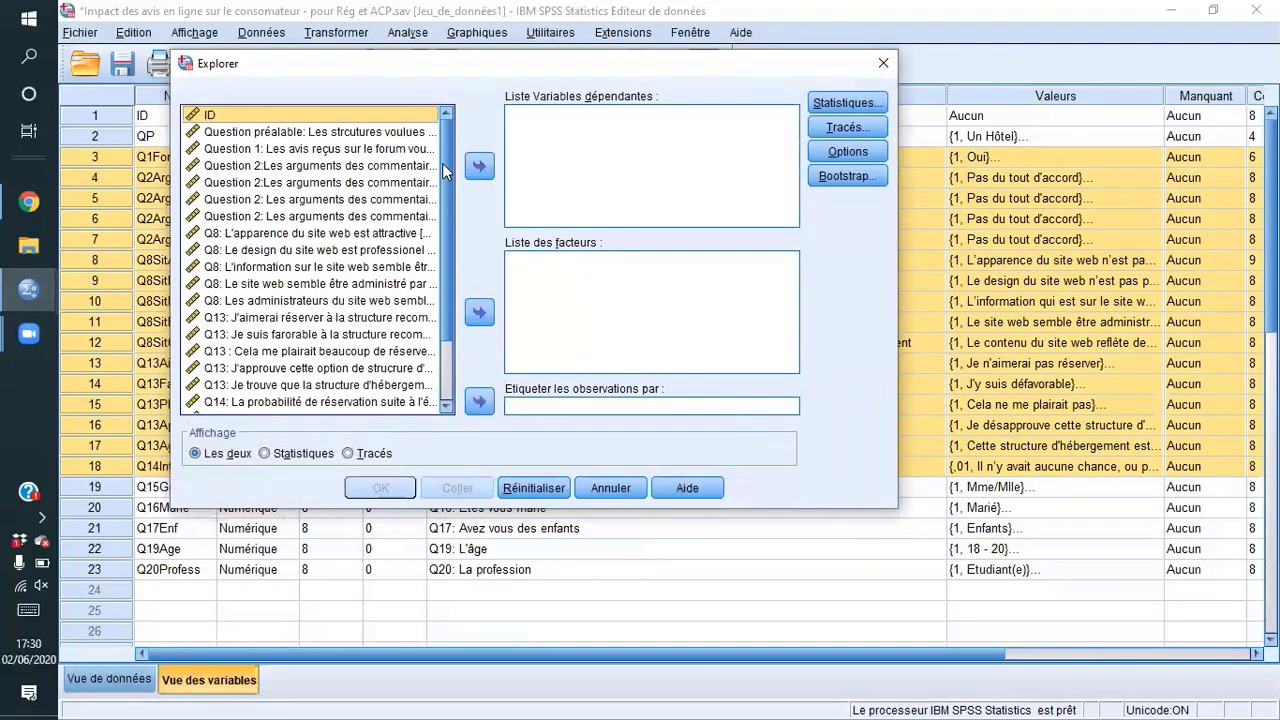
click(325, 149)
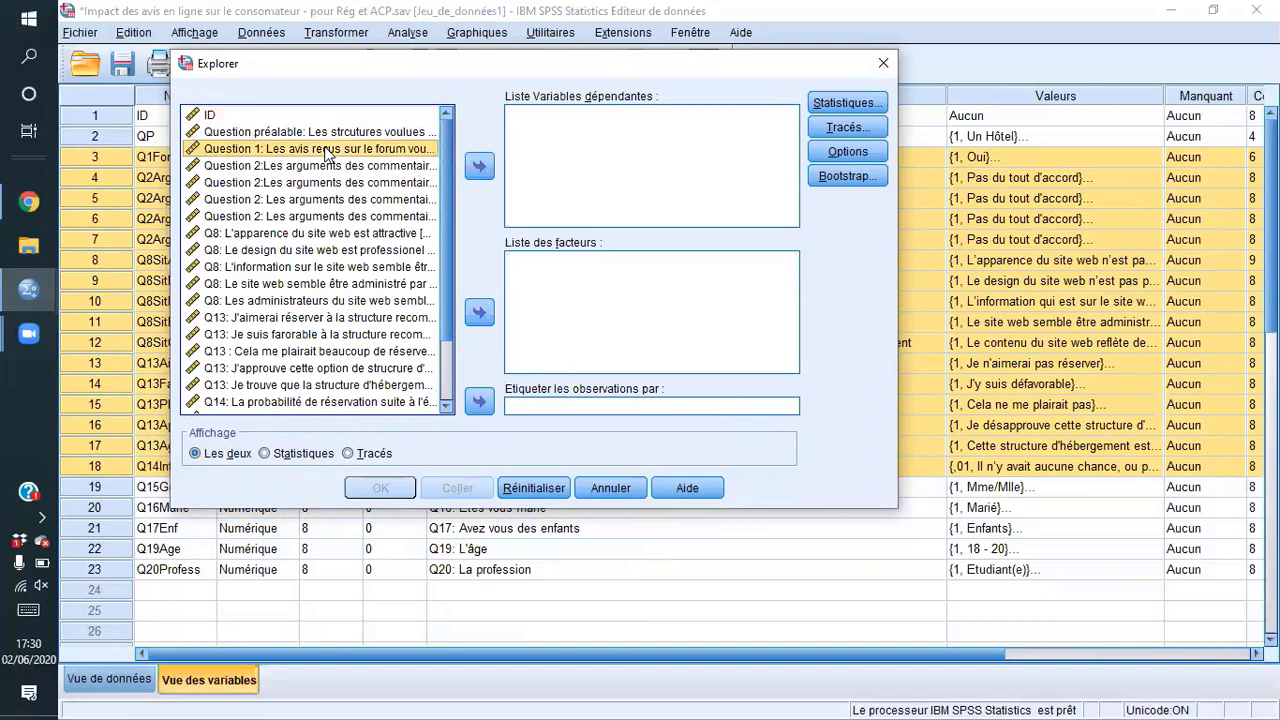
scroll(330, 165, down, 1)
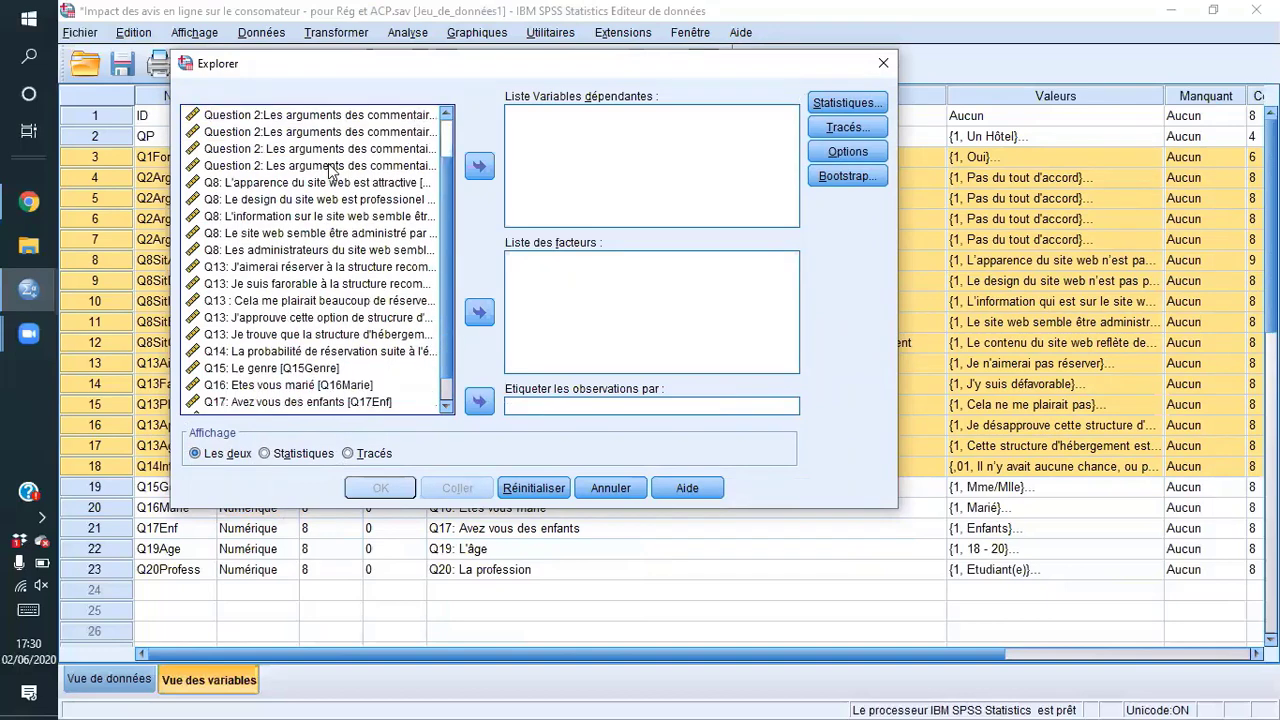
shift+click(278, 351)
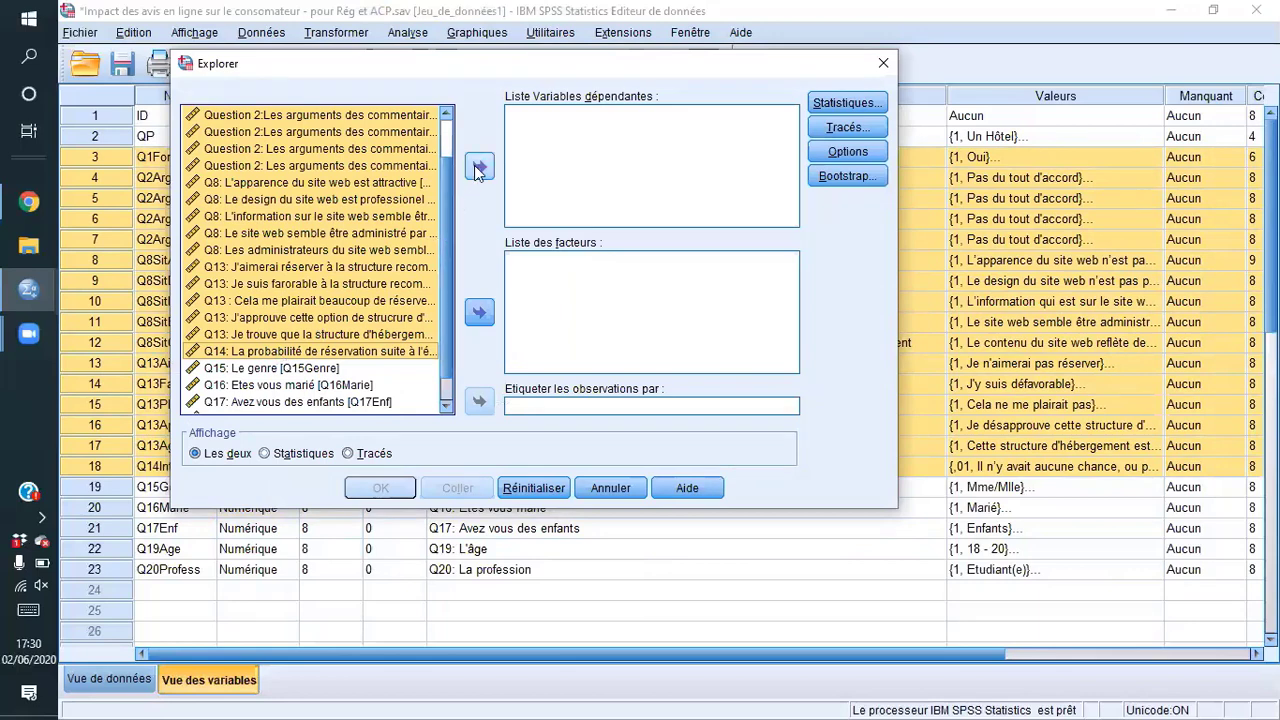
drag(441, 214, 446, 152)
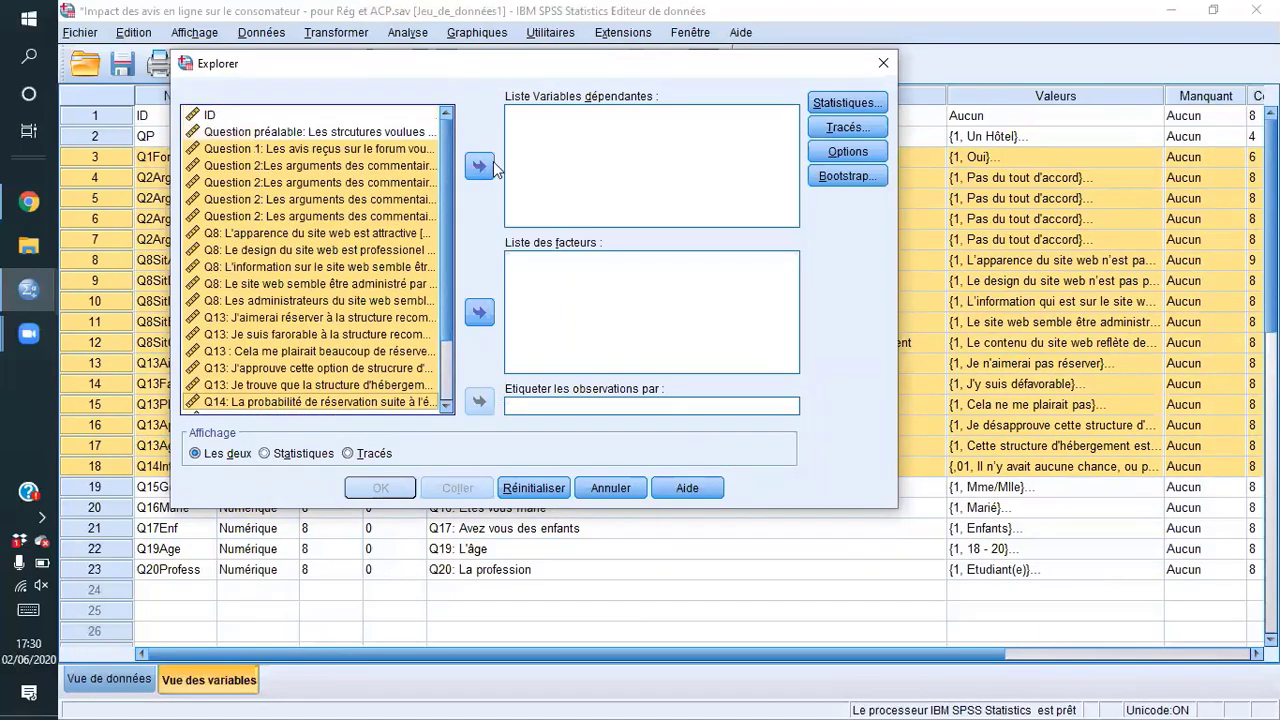
click(480, 168)
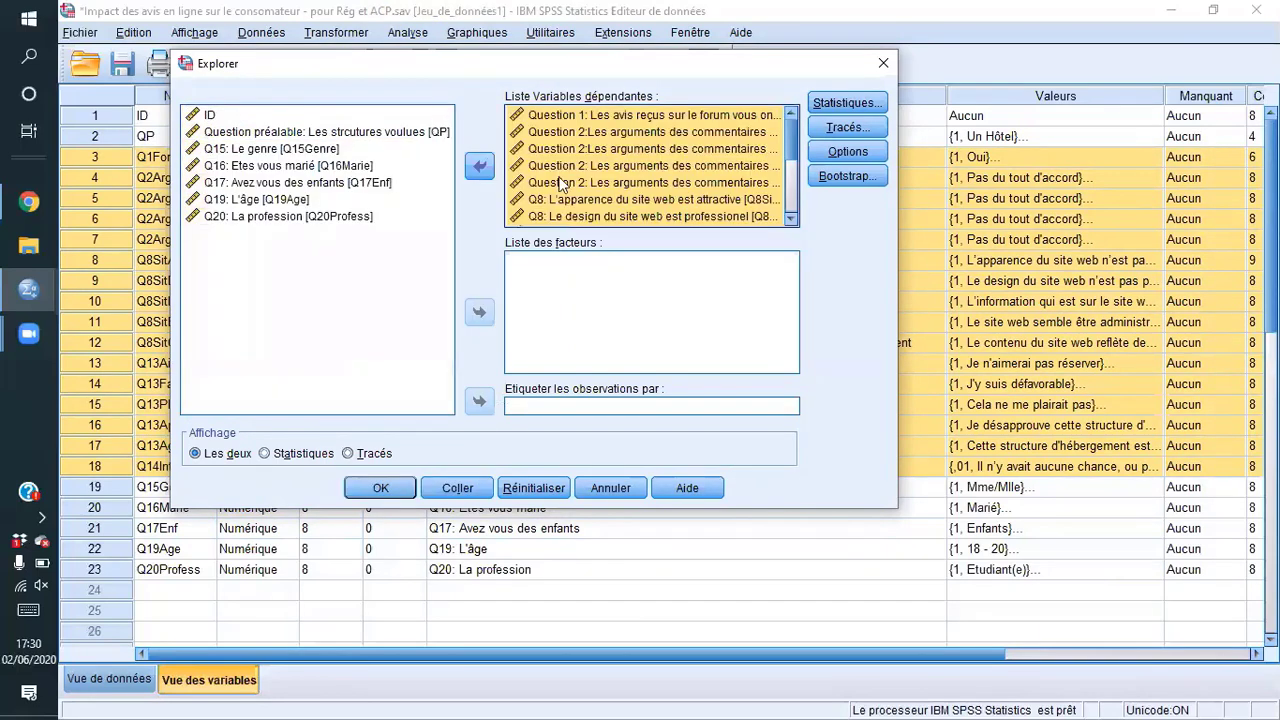
mouse_move(787, 147)
mouse_down()
mouse_move(793, 203)
mouse_move(793, 131)
mouse_up()
mouse_move(793, 128)
mouse_down()
mouse_move(791, 180)
mouse_move(791, 118)
mouse_up()
Step: Set the Explorer plots to include normality plots with tests and histograms, without stem-and-leaf plots
click(847, 127)
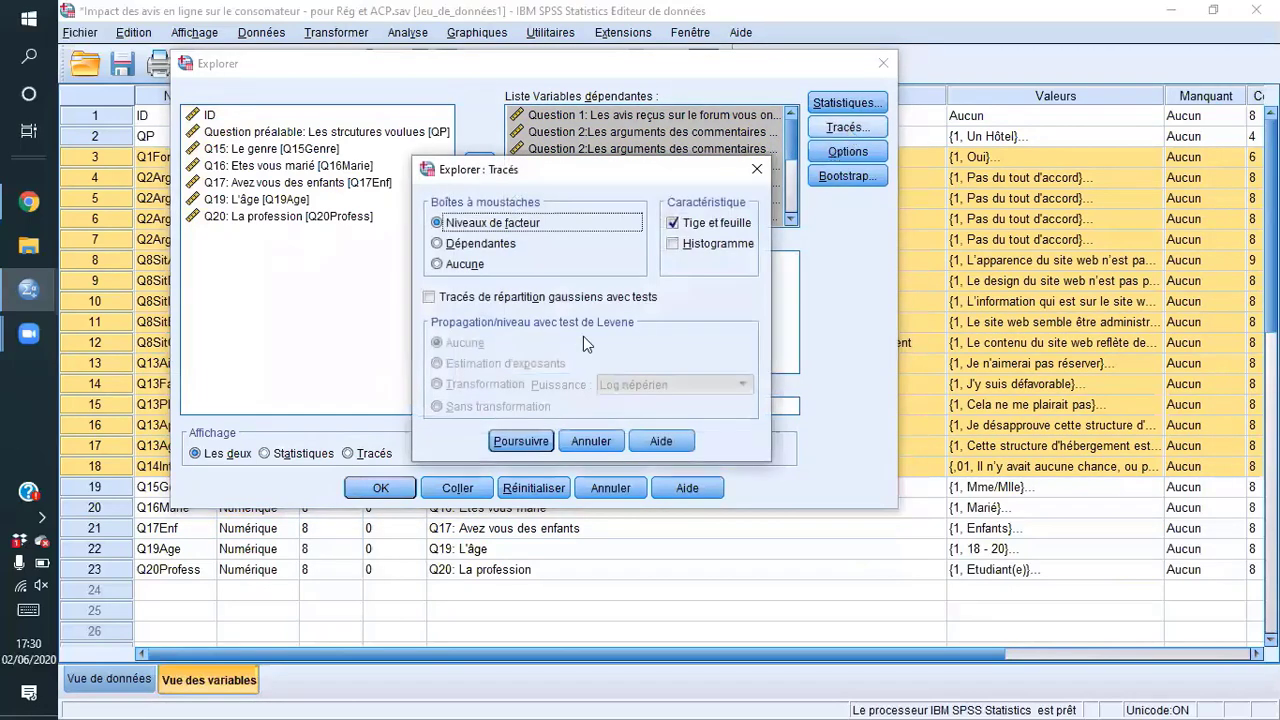
click(425, 299)
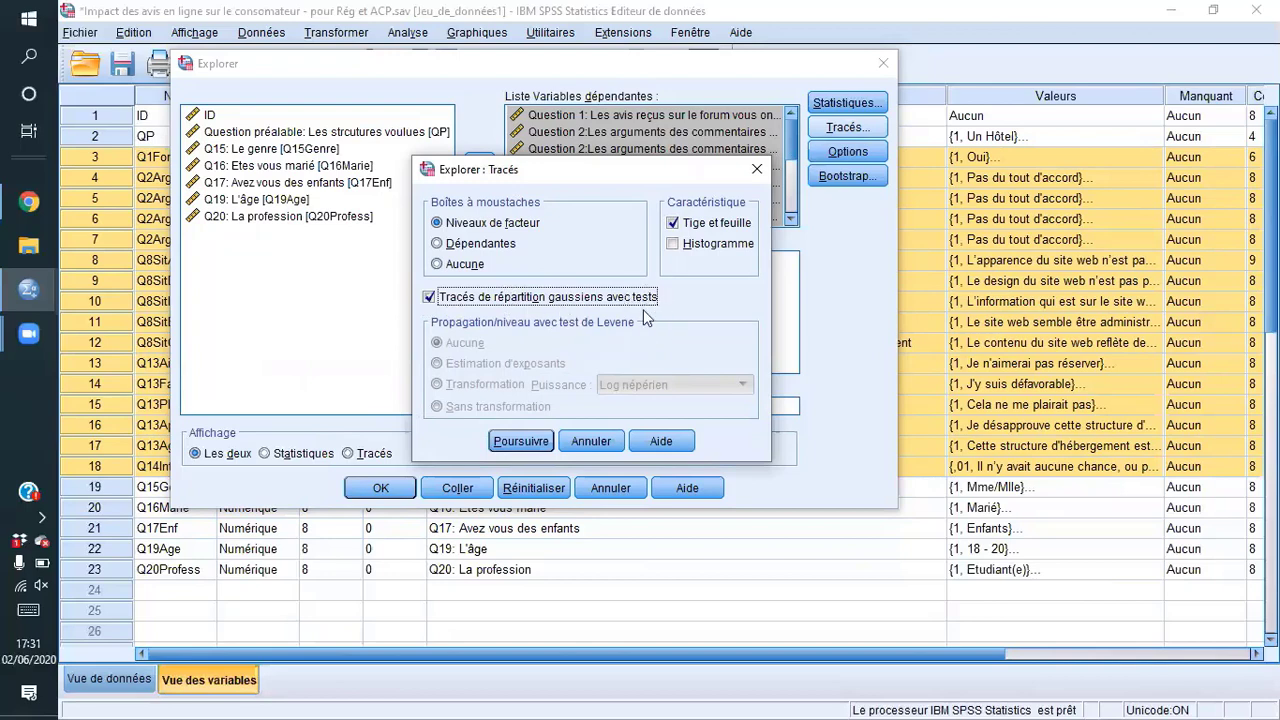
click(673, 223)
click(674, 244)
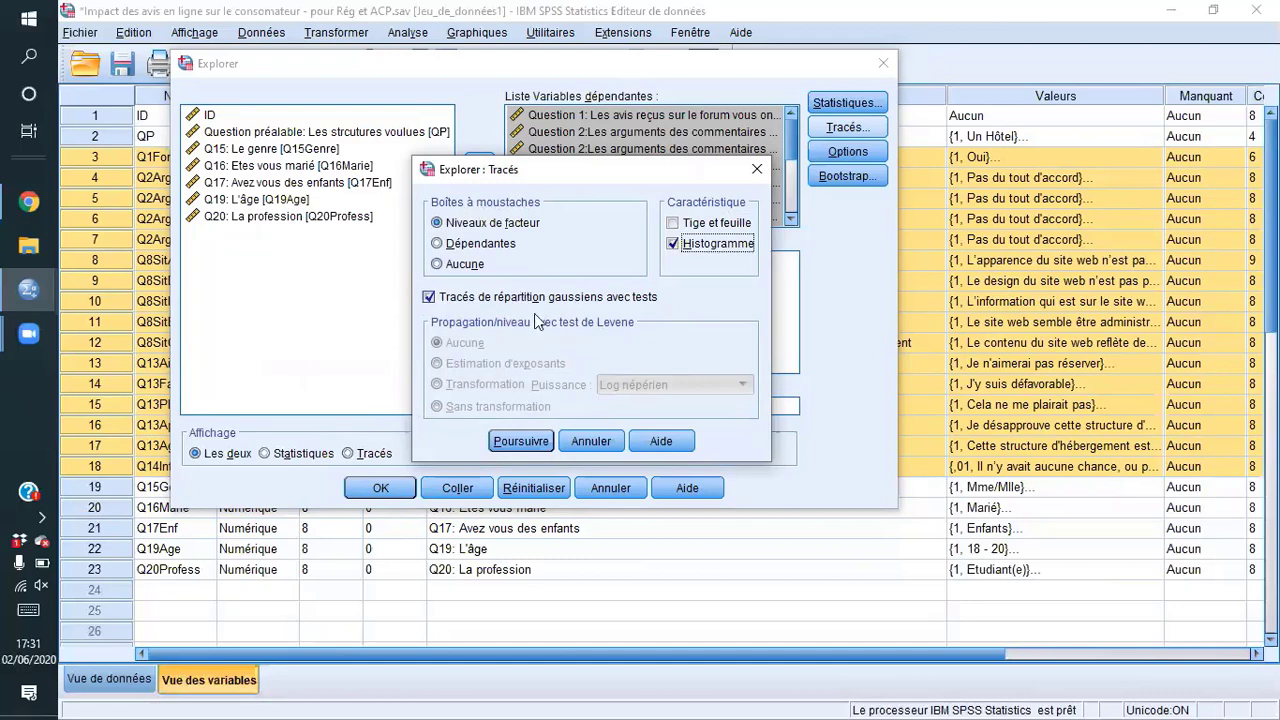
click(521, 442)
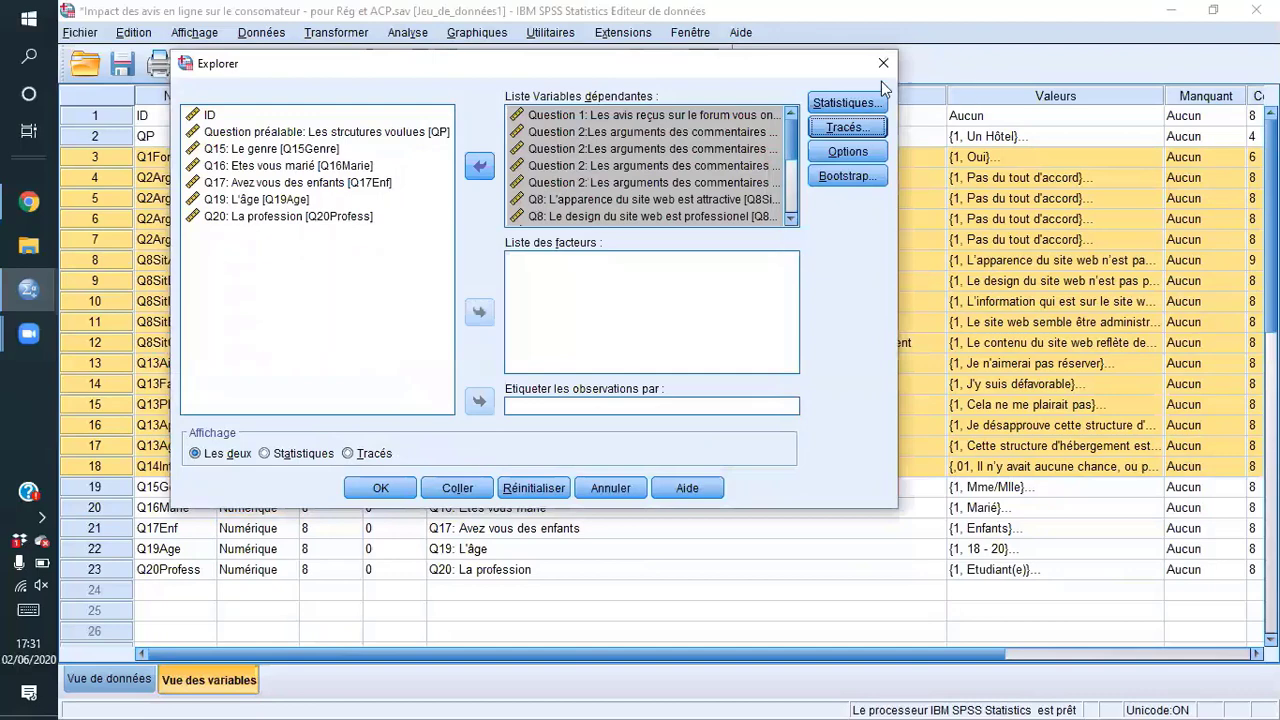
Step: Check the statistics, missing-value and bootstrap settings without changing them, and run the Explorer analysis
click(856, 103)
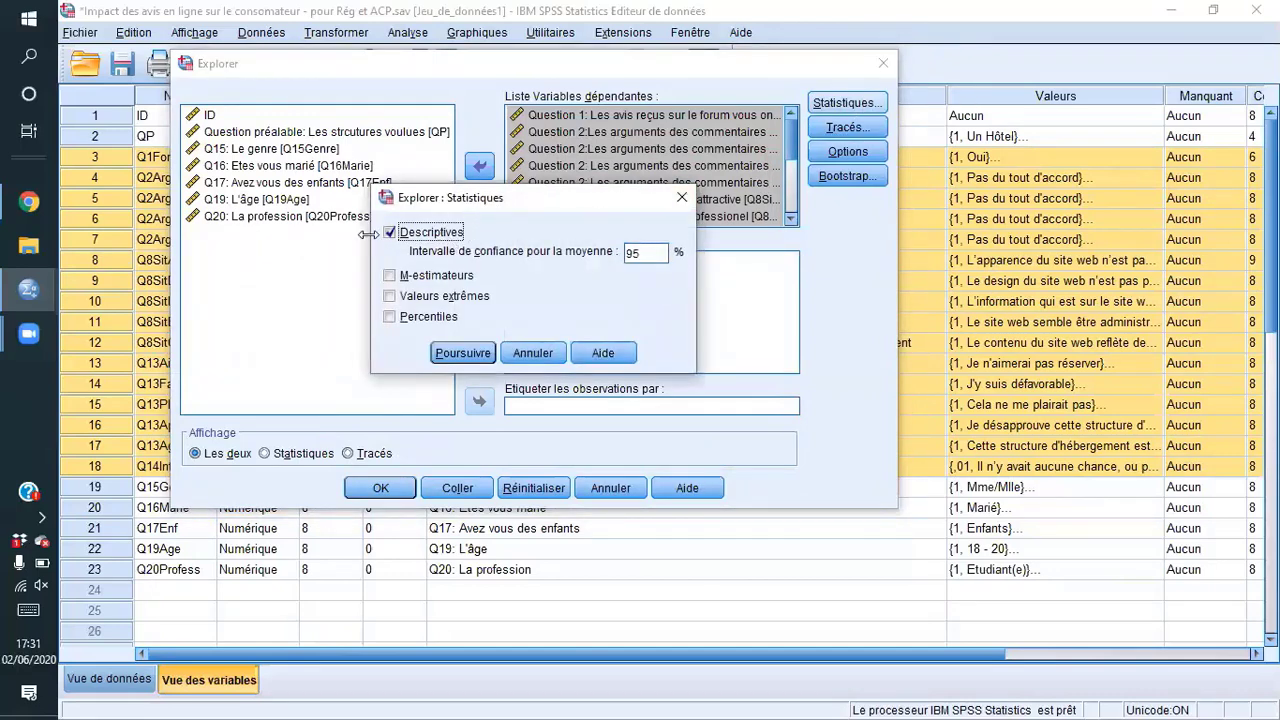
click(682, 197)
click(849, 151)
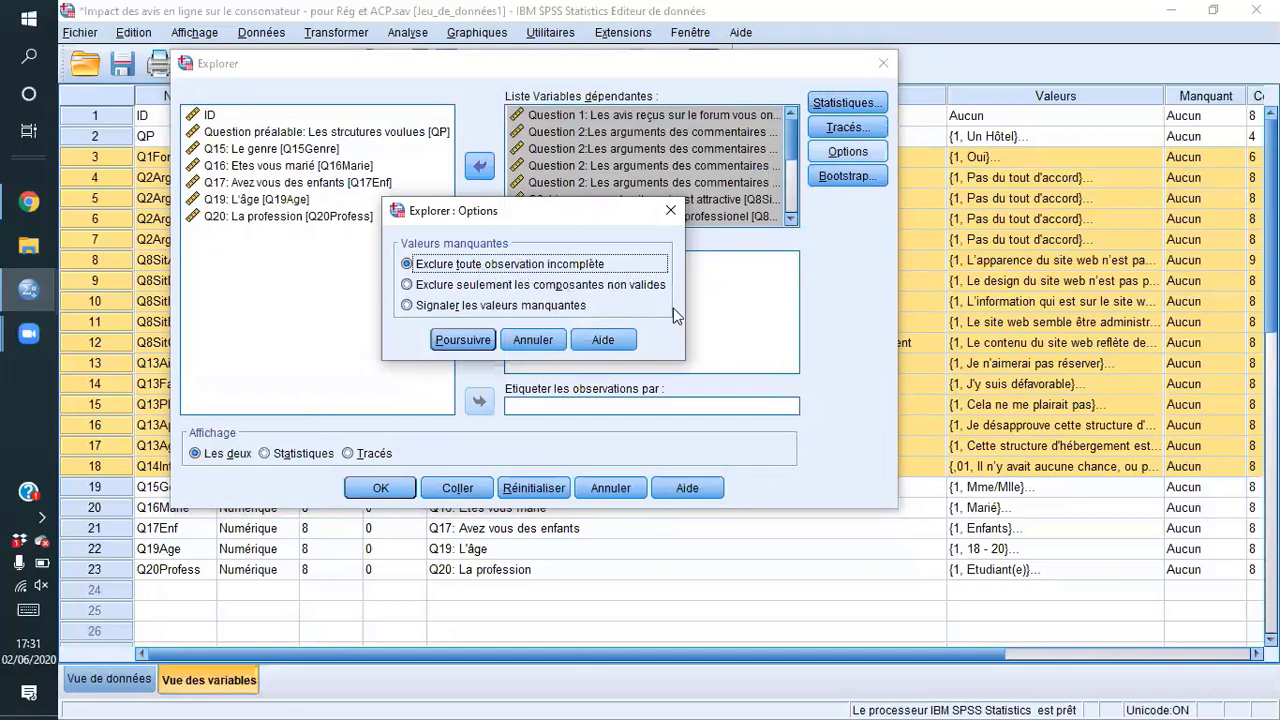
click(669, 210)
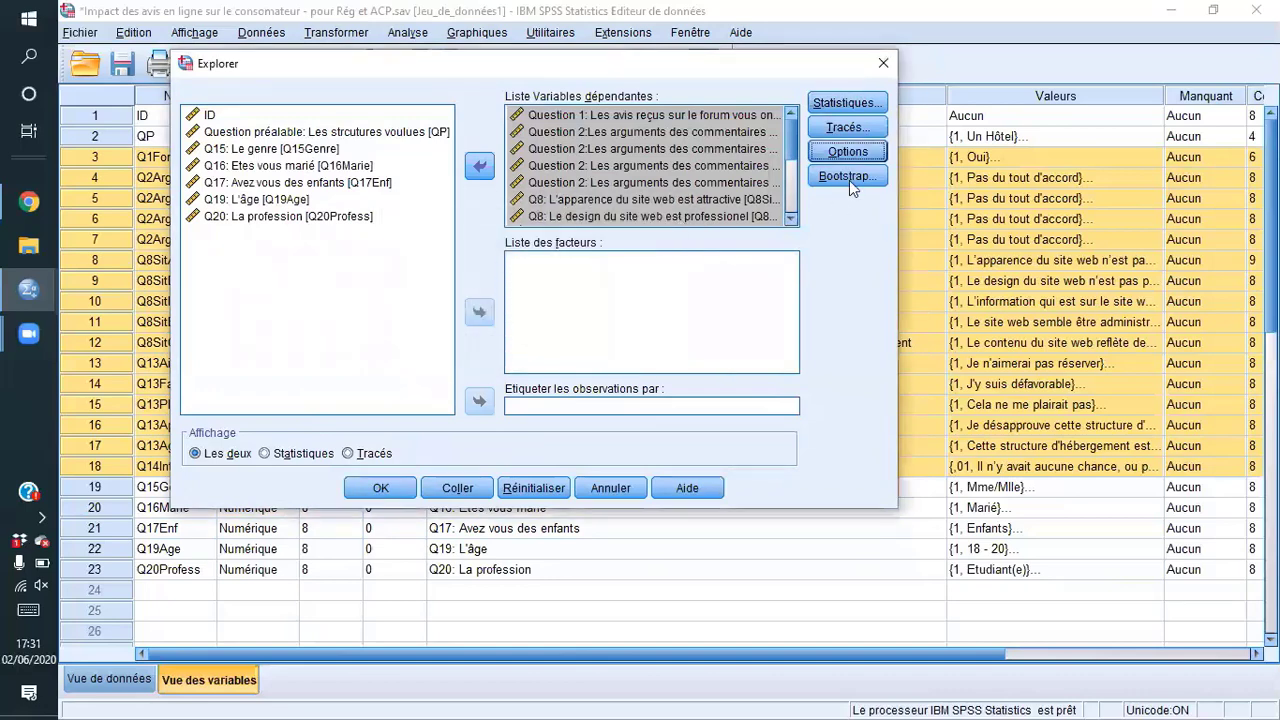
click(847, 176)
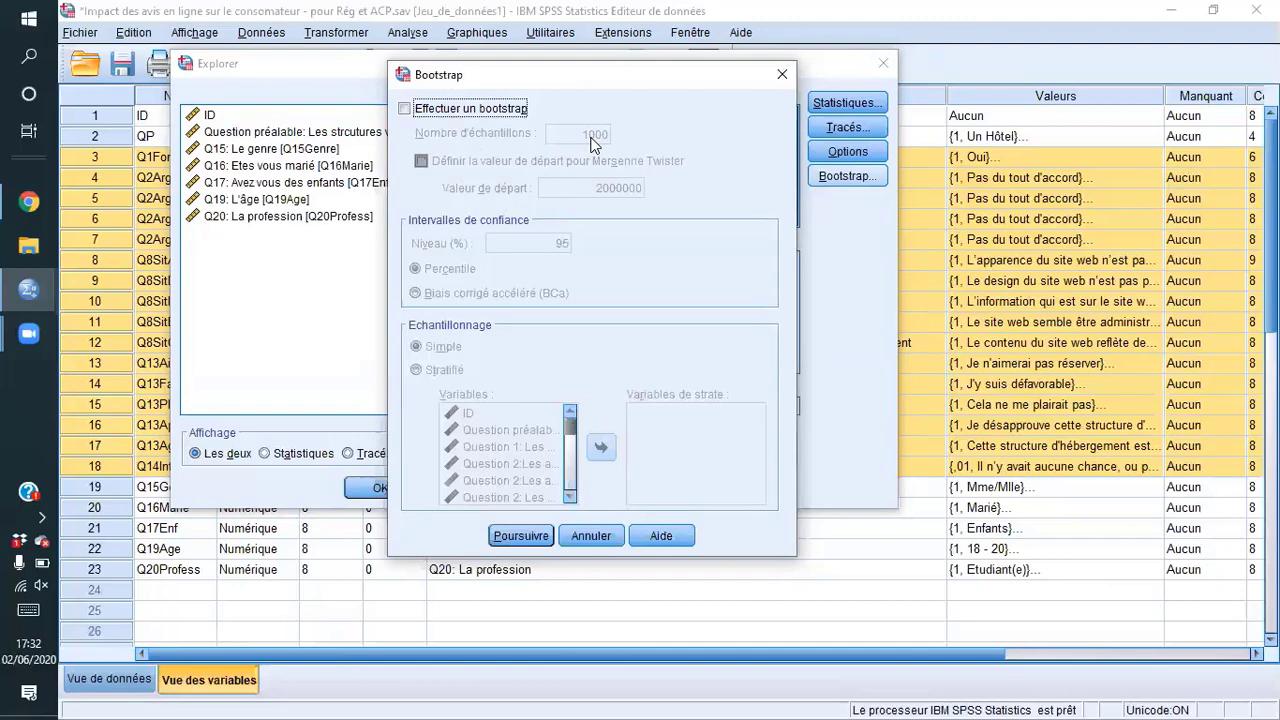
click(781, 75)
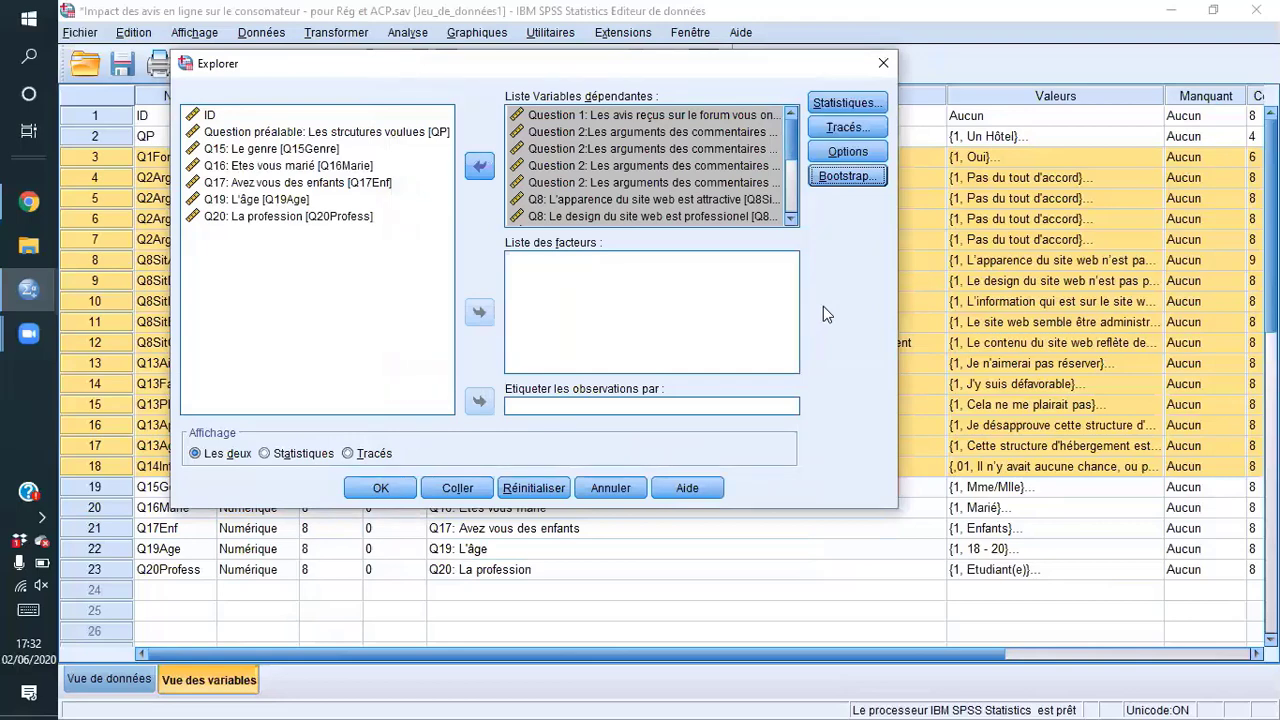
click(380, 487)
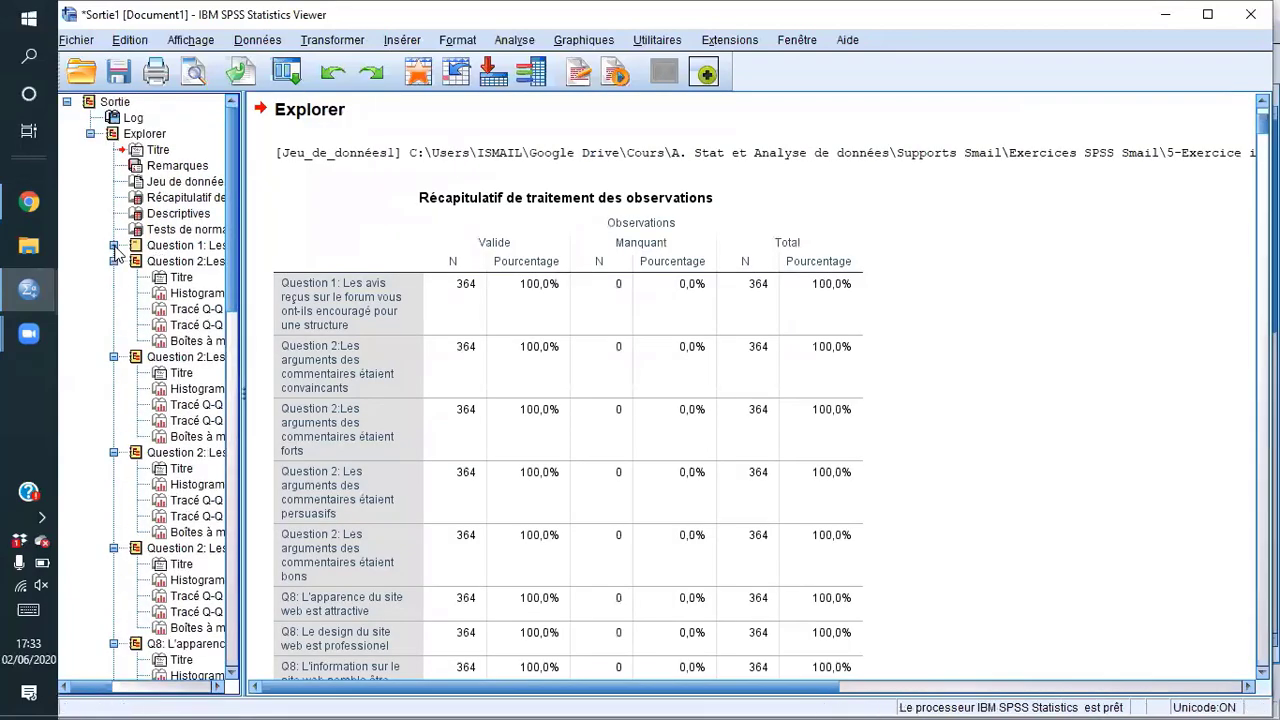
Step: Examine the case processing summary for valid and missing observations of every variable in the output
click(168, 199)
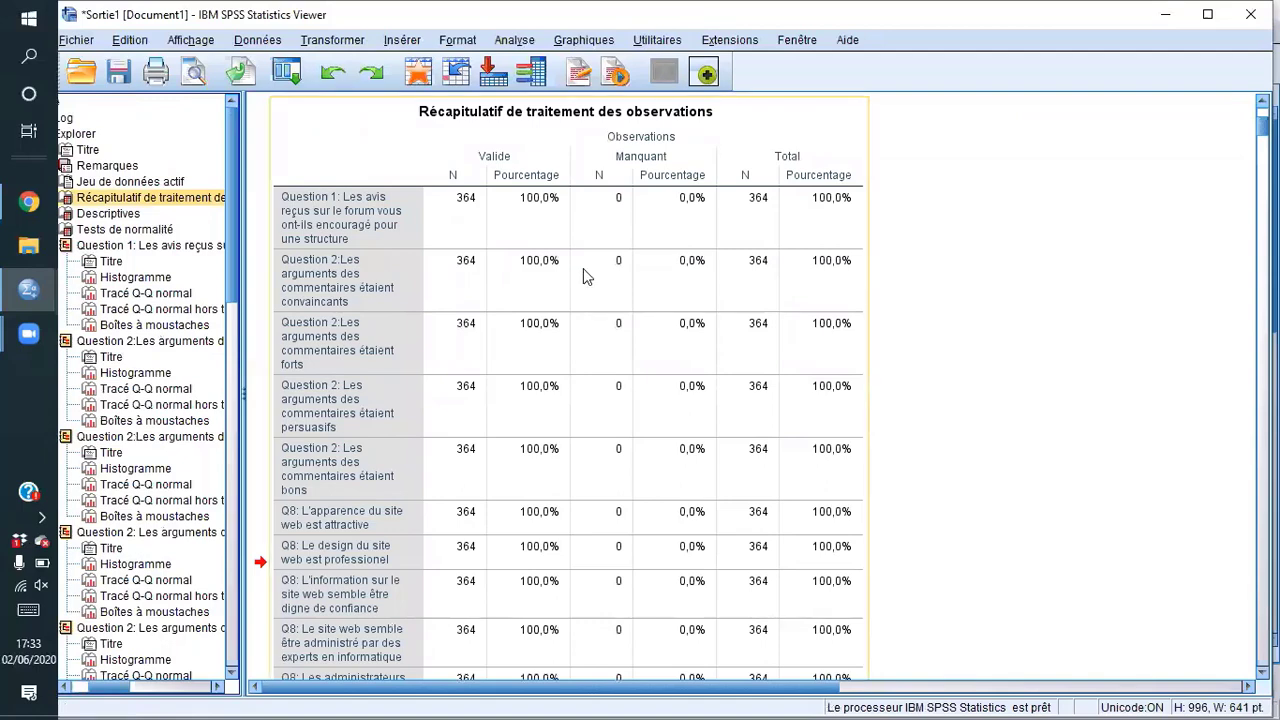
scroll(583, 268, up, 5)
scroll(583, 268, down, 2)
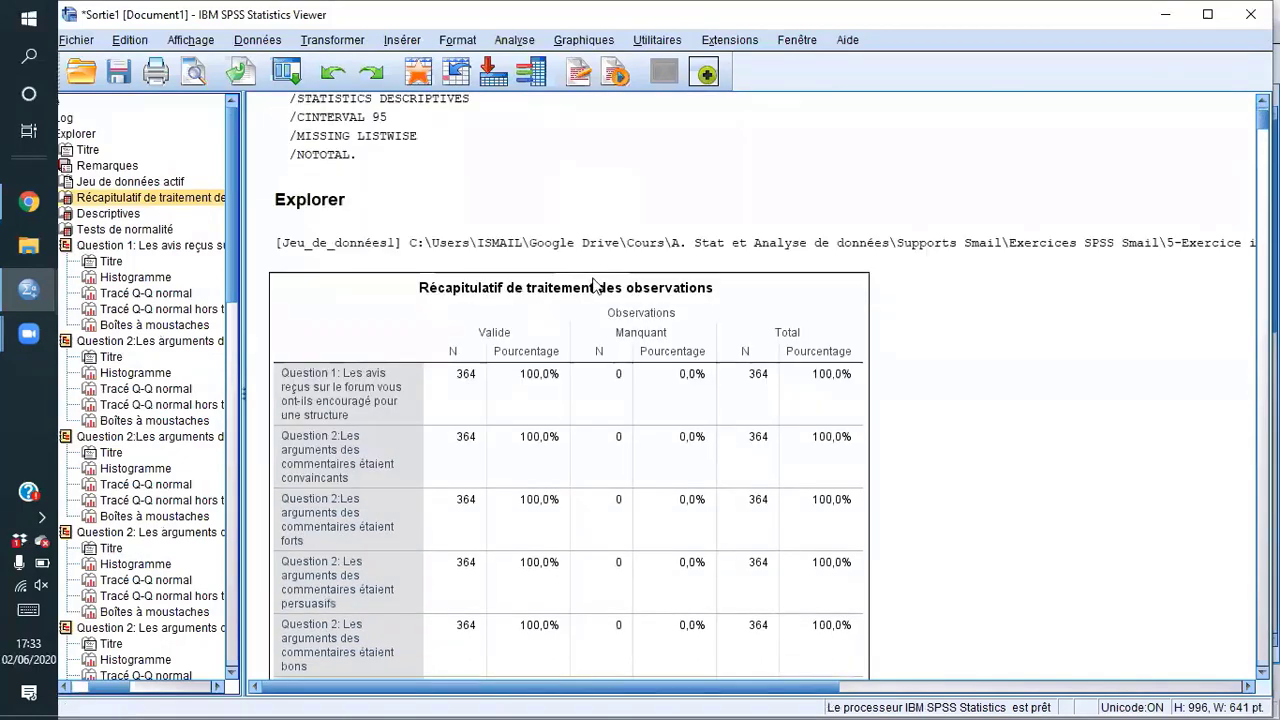
scroll(705, 347, down, 2)
scroll(700, 336, down, 2)
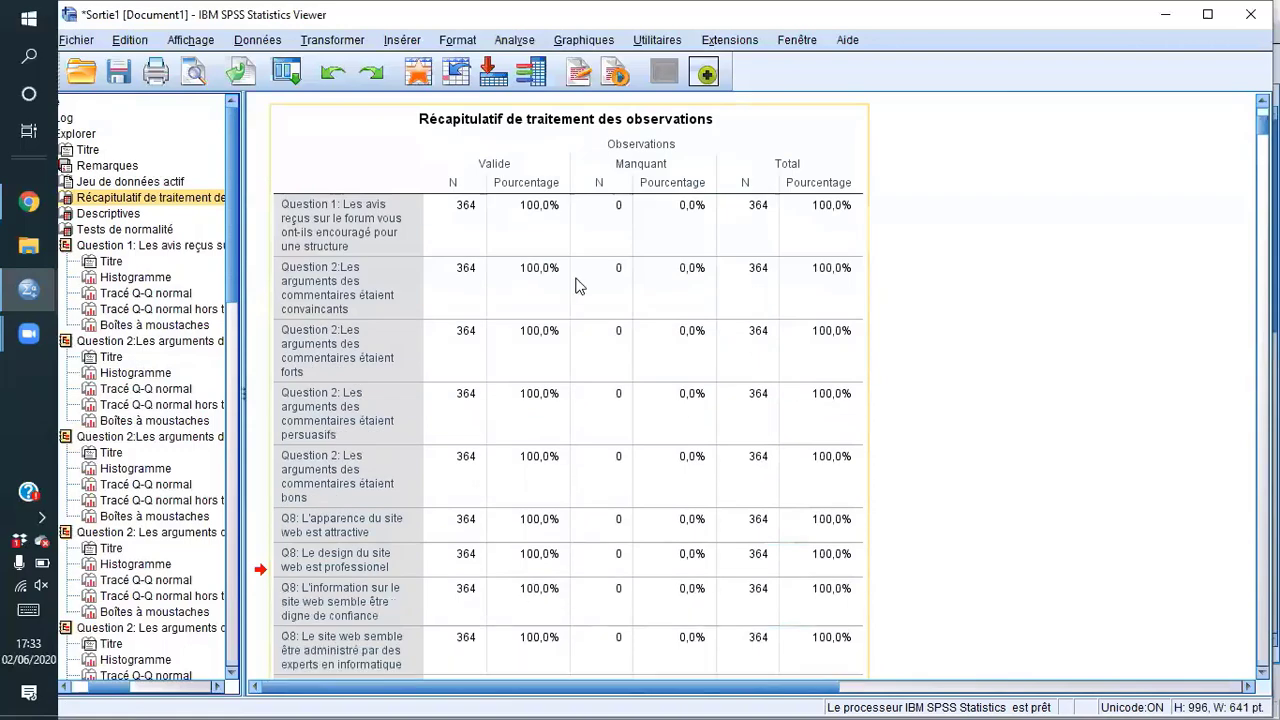
scroll(476, 232, down, 10)
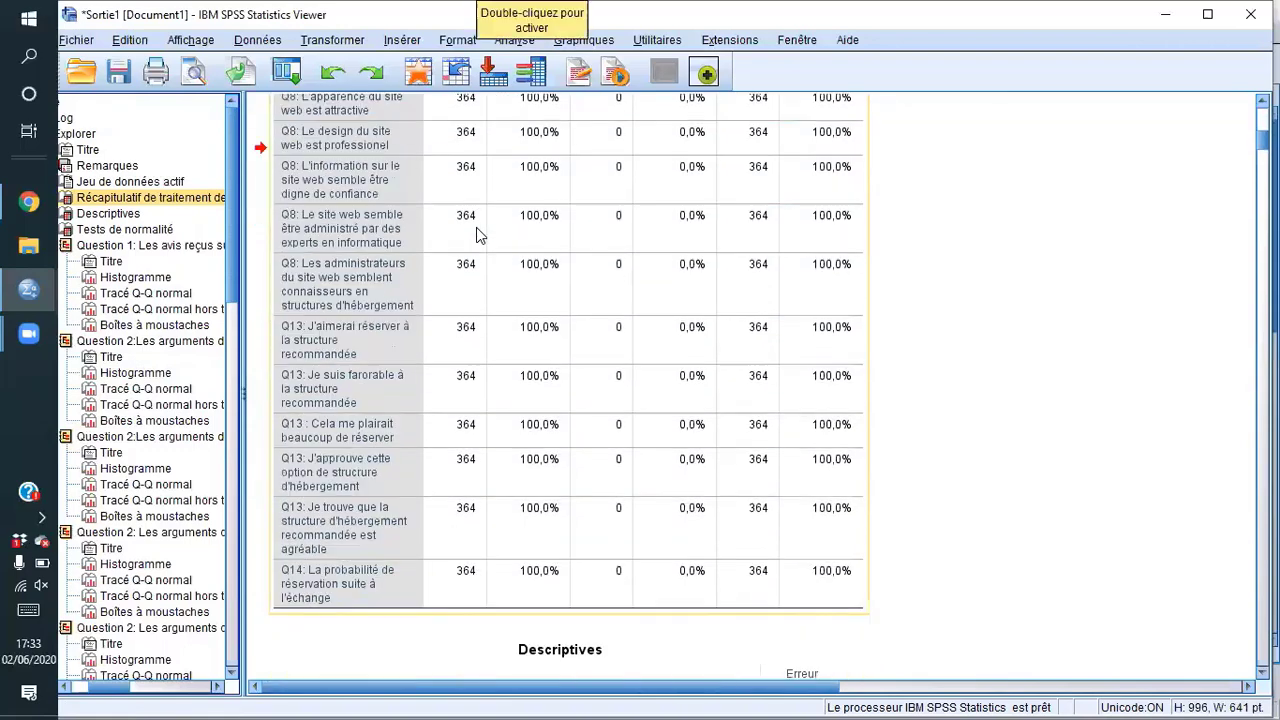
scroll(470, 362, up, 15)
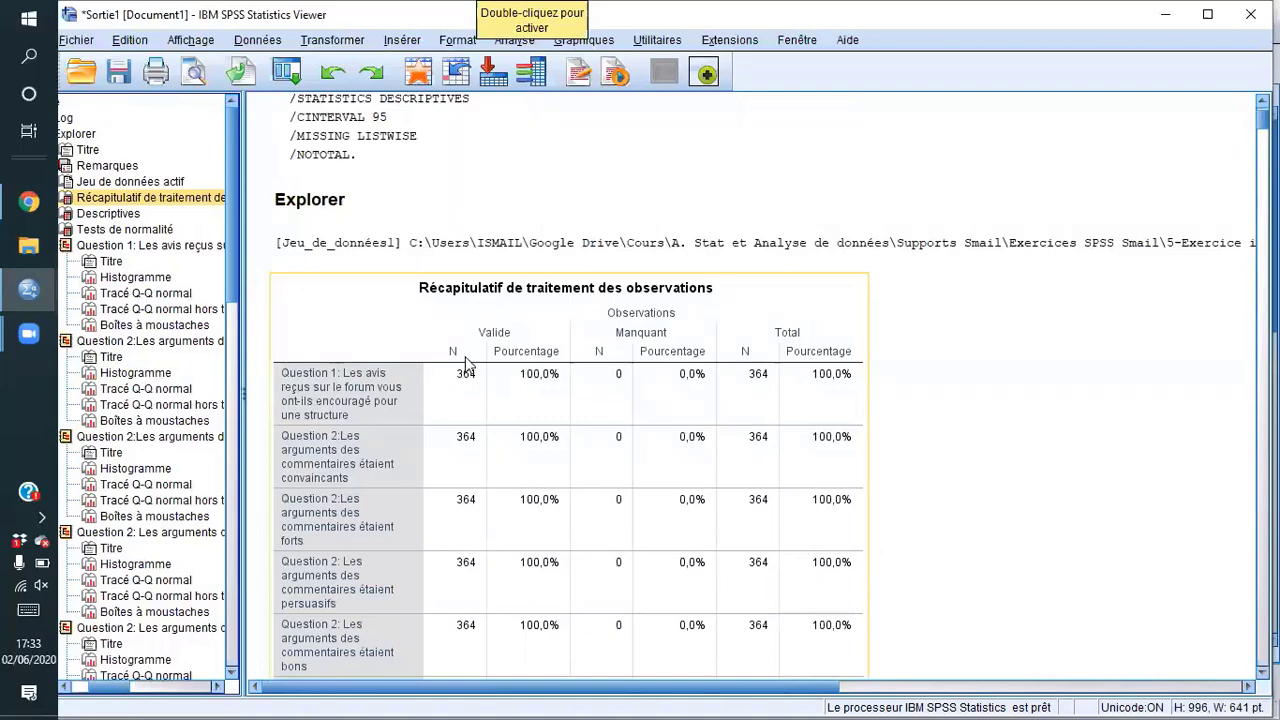
scroll(465, 362, down, 15)
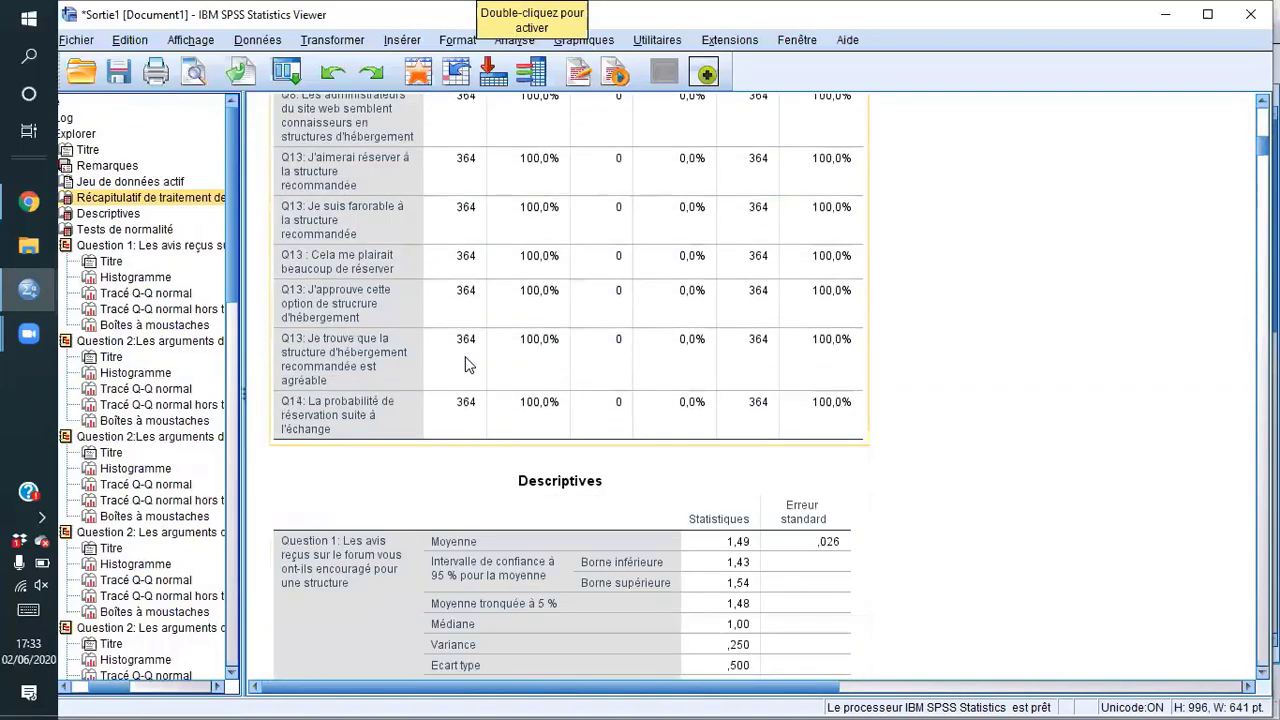
Step: Read through the Descriptives table, including mean, confidence interval, variance, skewness and kurtosis of each variable
scroll(465, 356, down, 2)
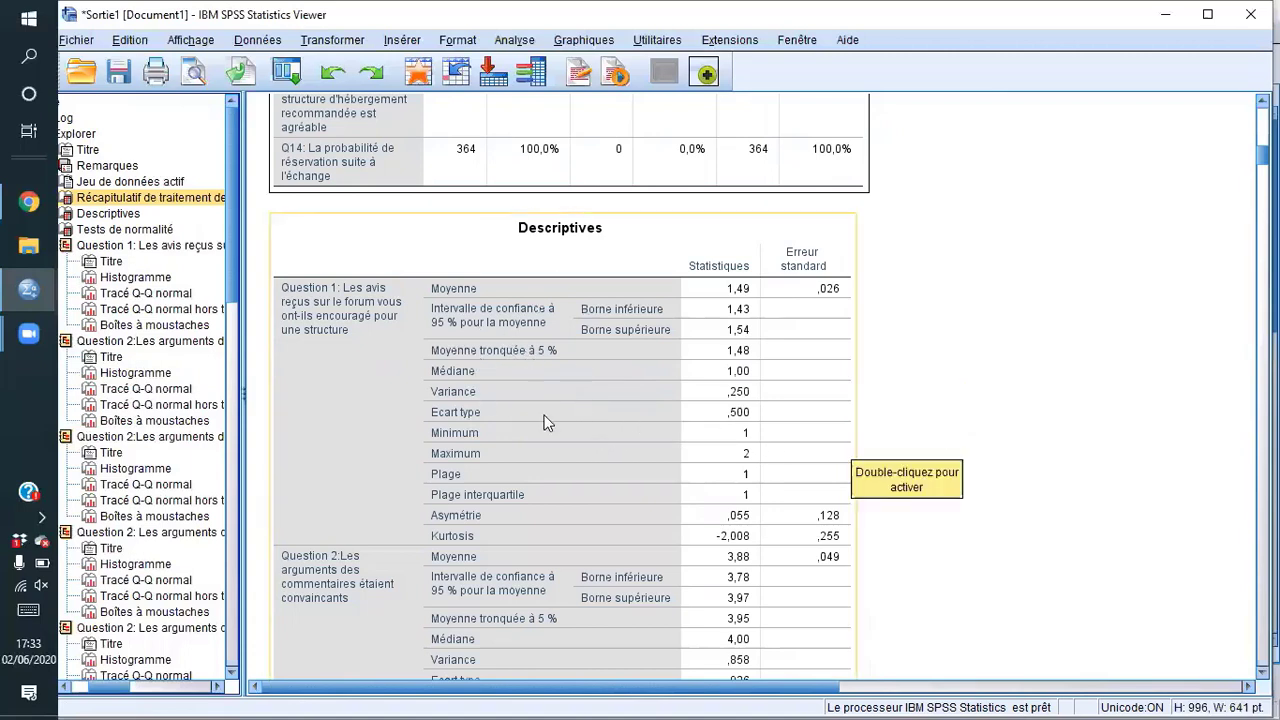
scroll(650, 440, down, 3)
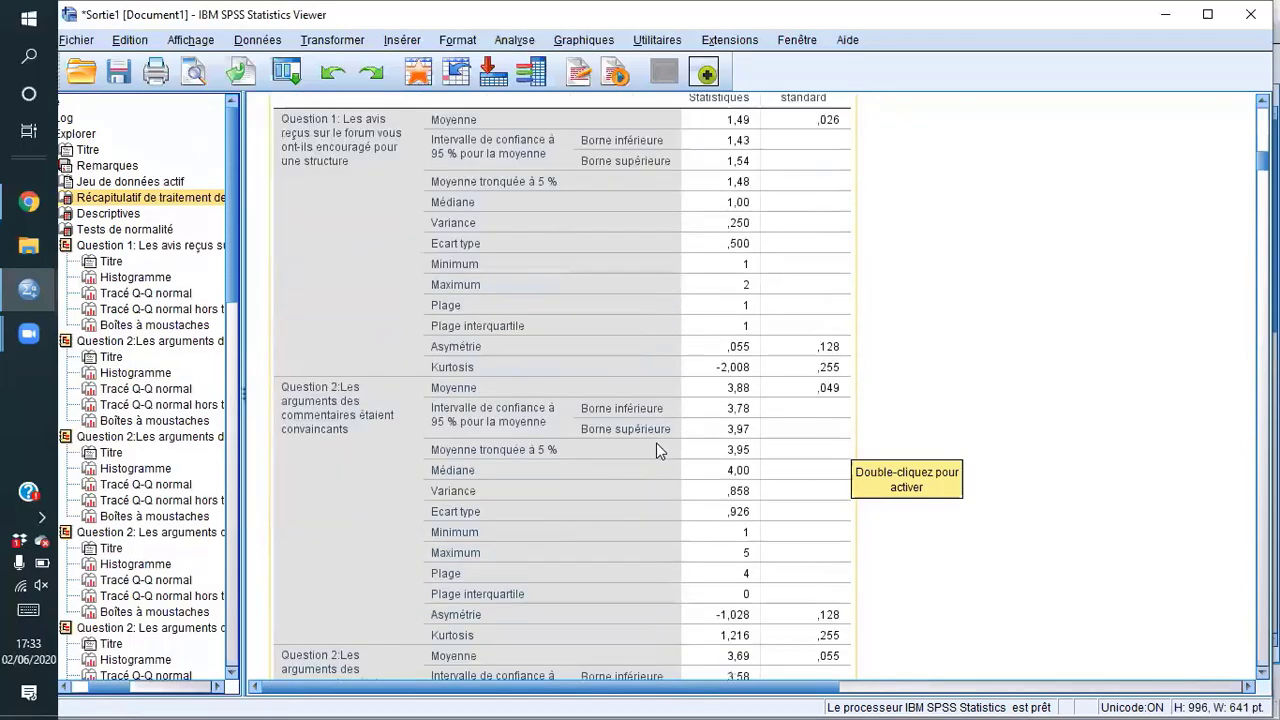
scroll(703, 488, down, 2)
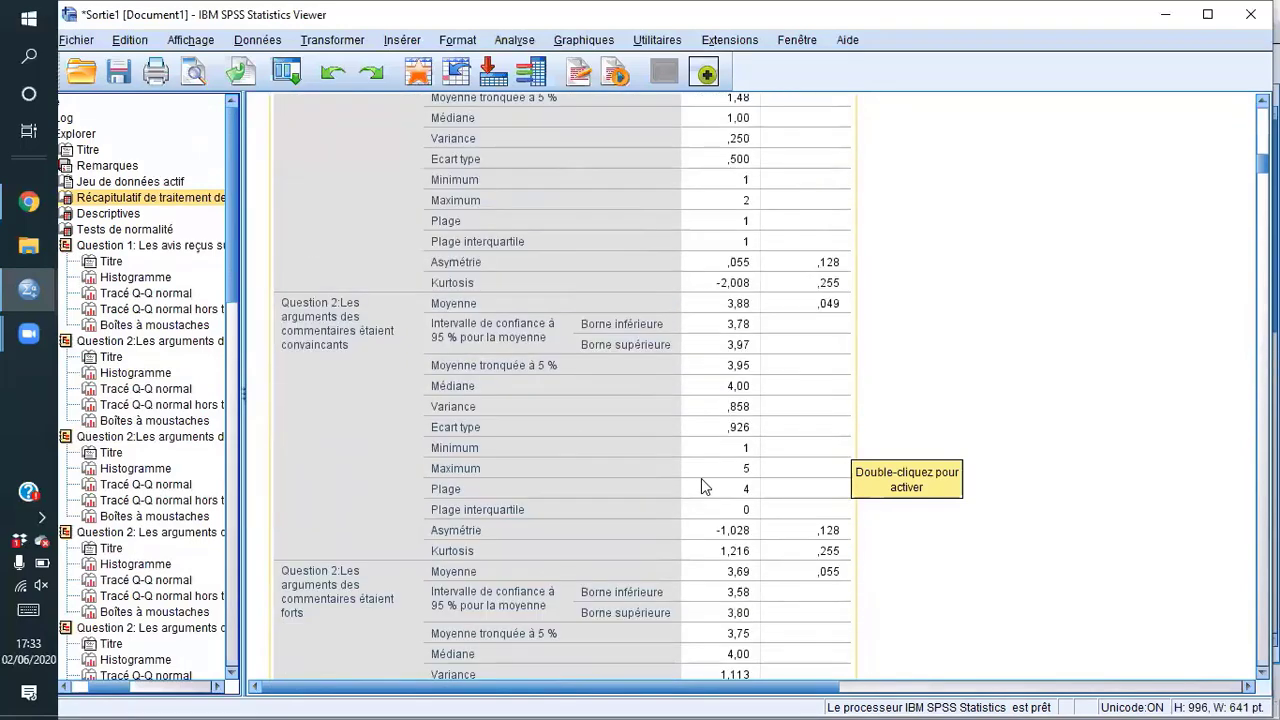
scroll(701, 478, down, 2)
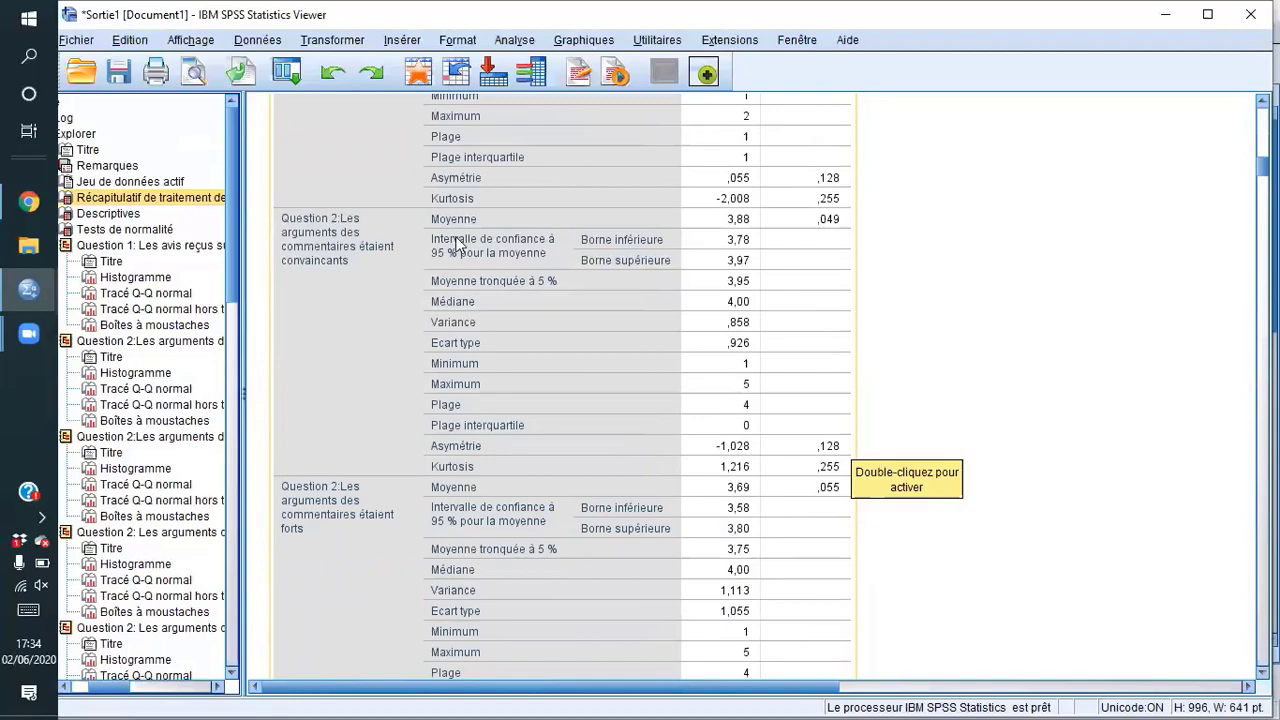
scroll(530, 344, down, 10)
scroll(530, 344, down, 20)
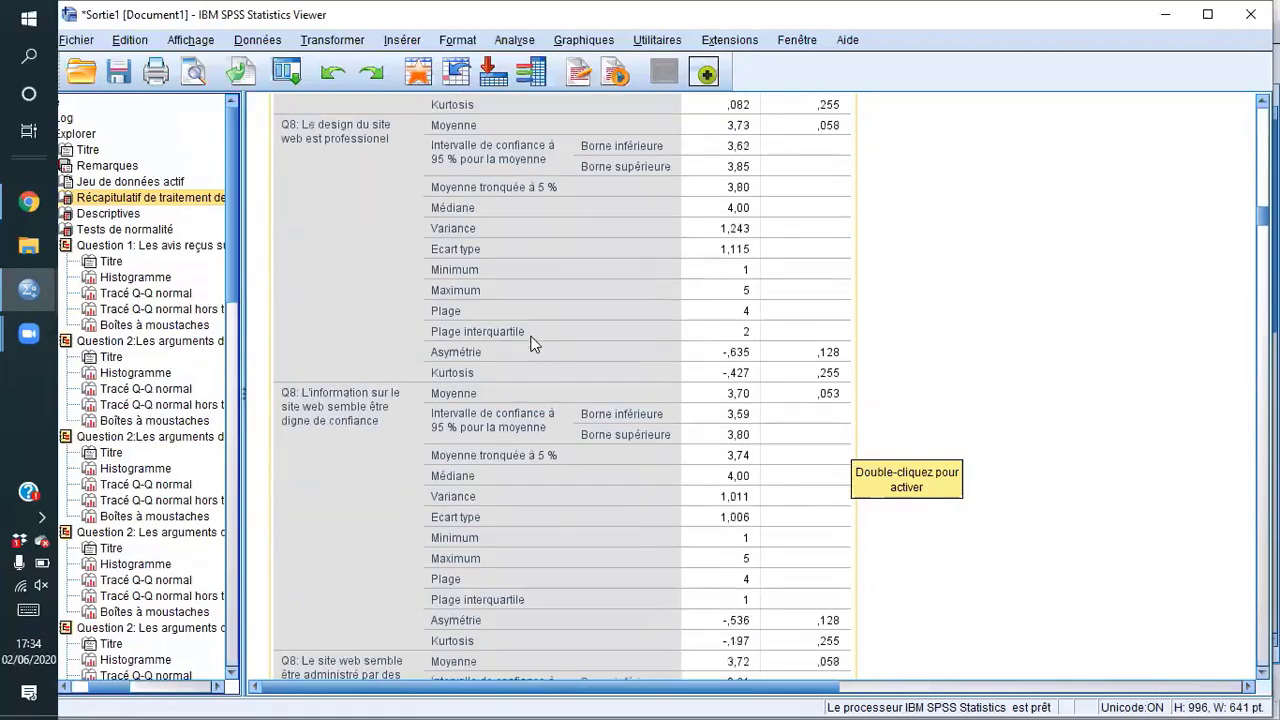
Step: Examine the Kolmogorov-Smirnov and Shapiro-Wilk significance values of the variables in the normality tests table
scroll(530, 344, down, 20)
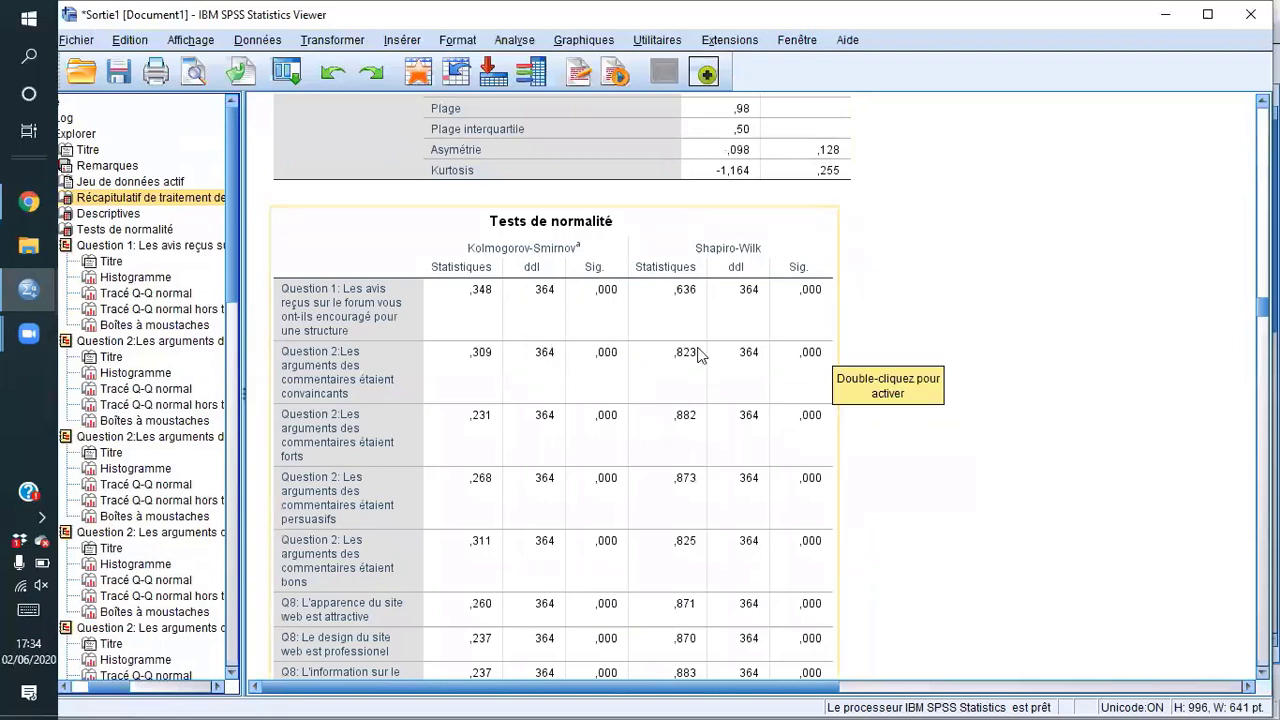
click(614, 366)
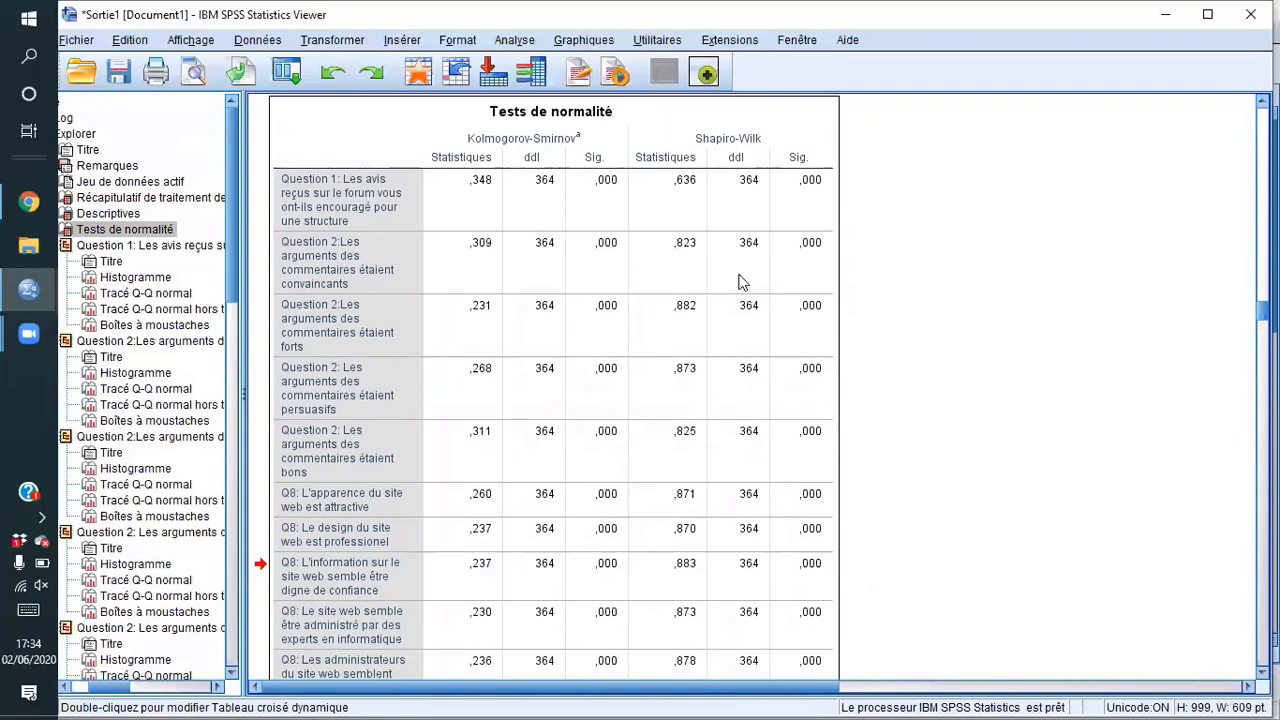
click(597, 216)
scroll(1043, 271, down, 5)
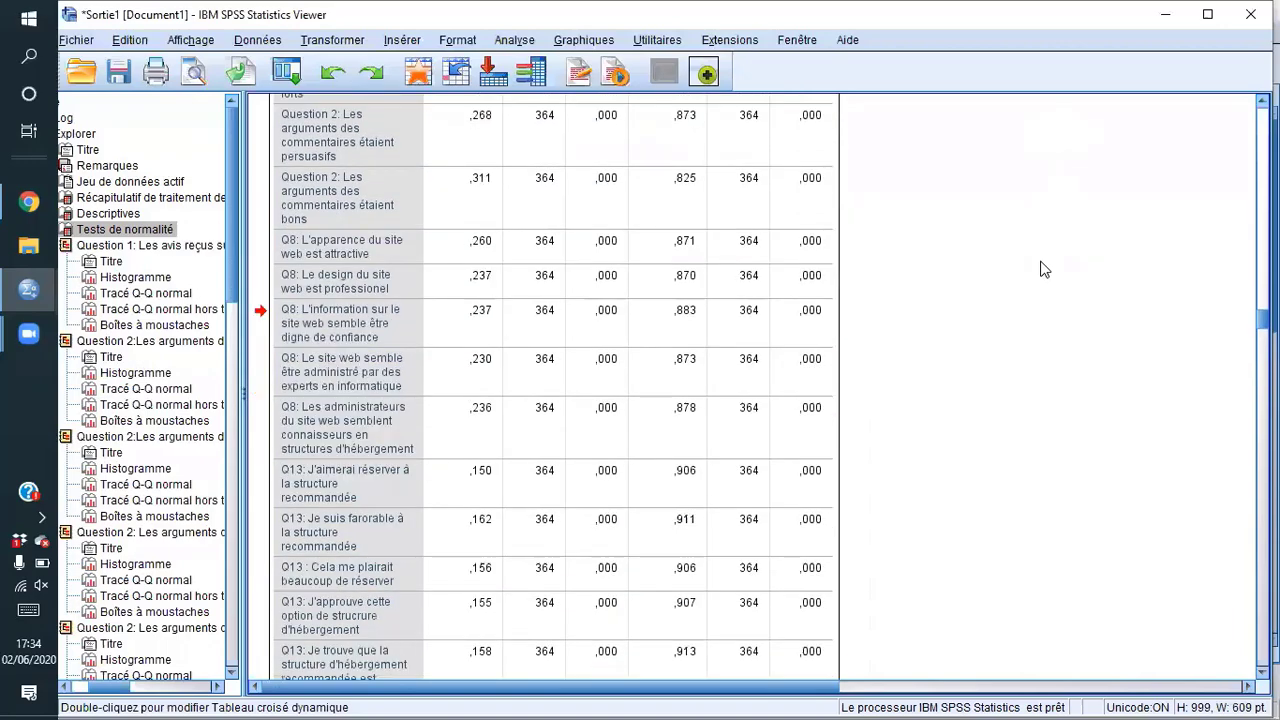
scroll(1043, 269, down, 2)
scroll(1043, 269, up, 3)
scroll(1043, 269, up, 1)
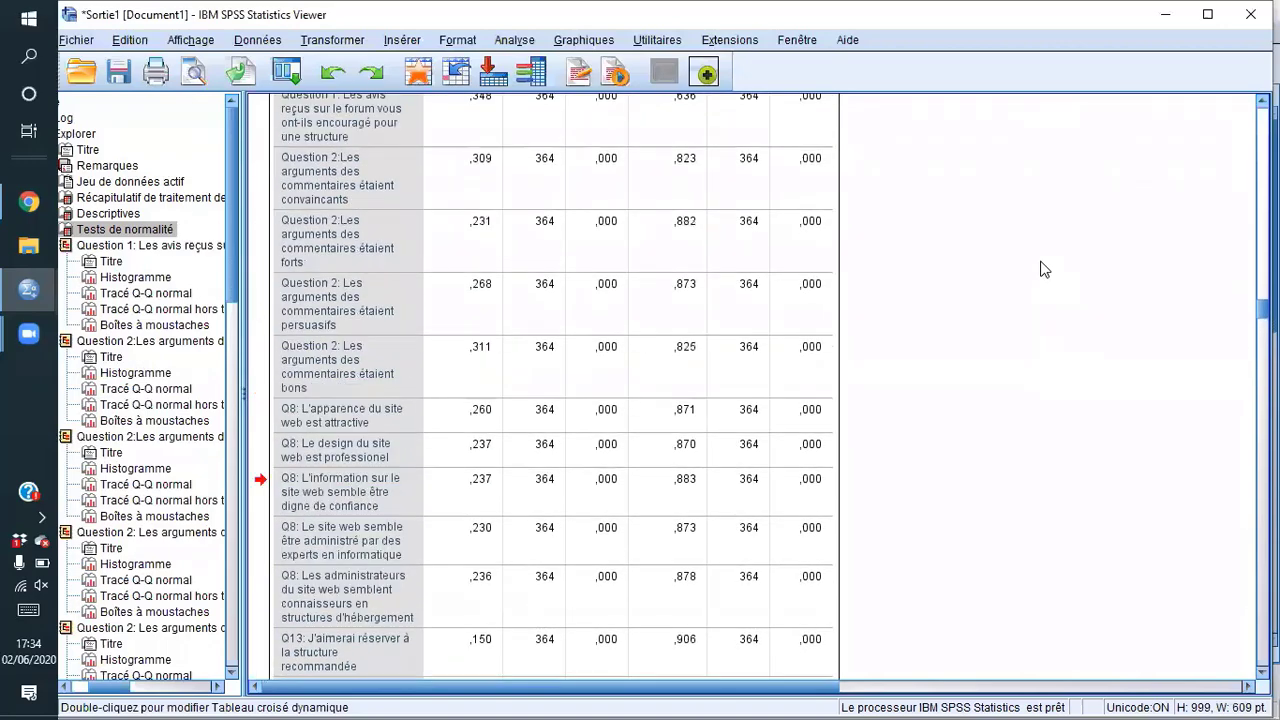
scroll(1043, 269, up, 1)
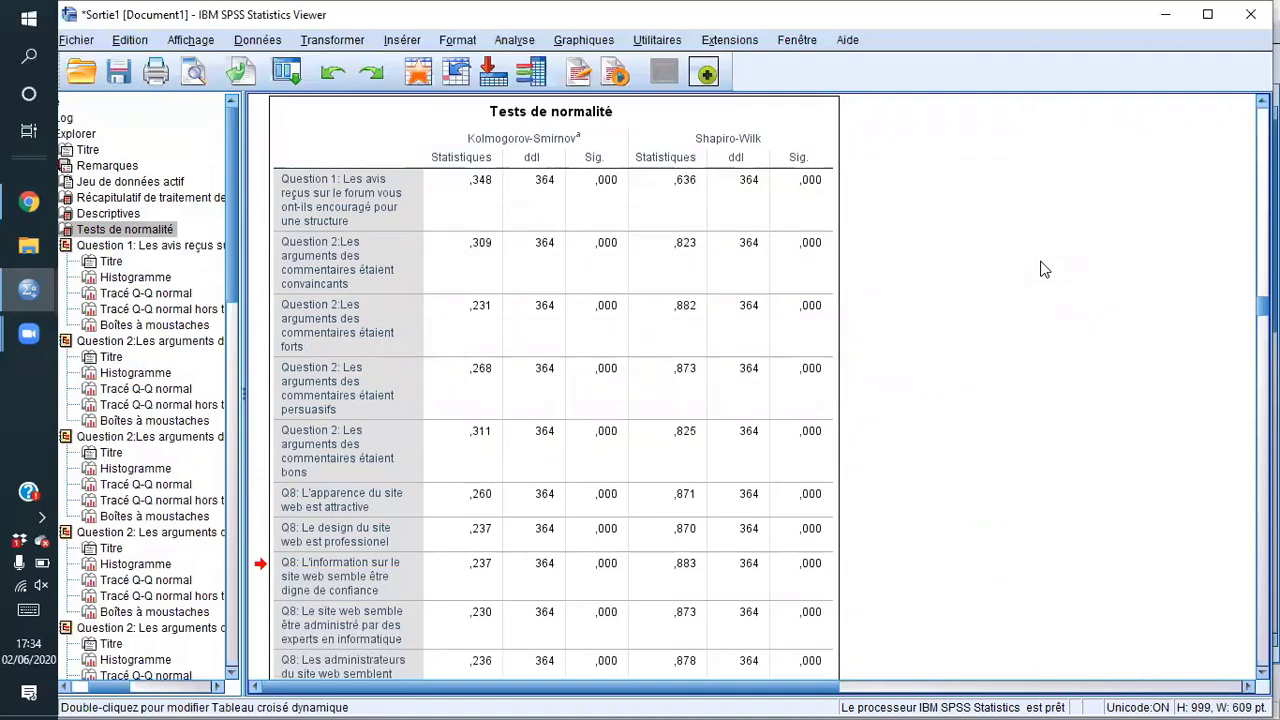
Step: Compare the Sig. columns of both tests in the Tests de normalité table, from Question 1 down to the Q14 reservation probability row
click(537, 157)
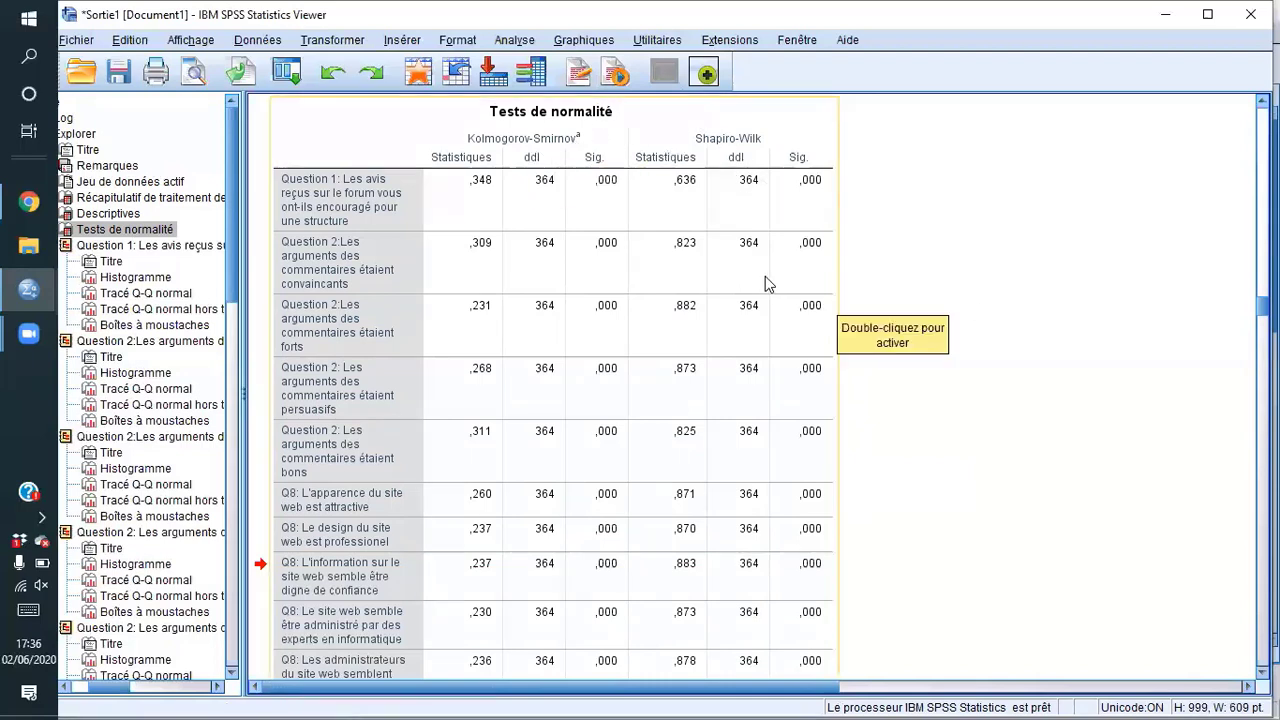
scroll(765, 280, down, 2)
scroll(765, 280, up, 4)
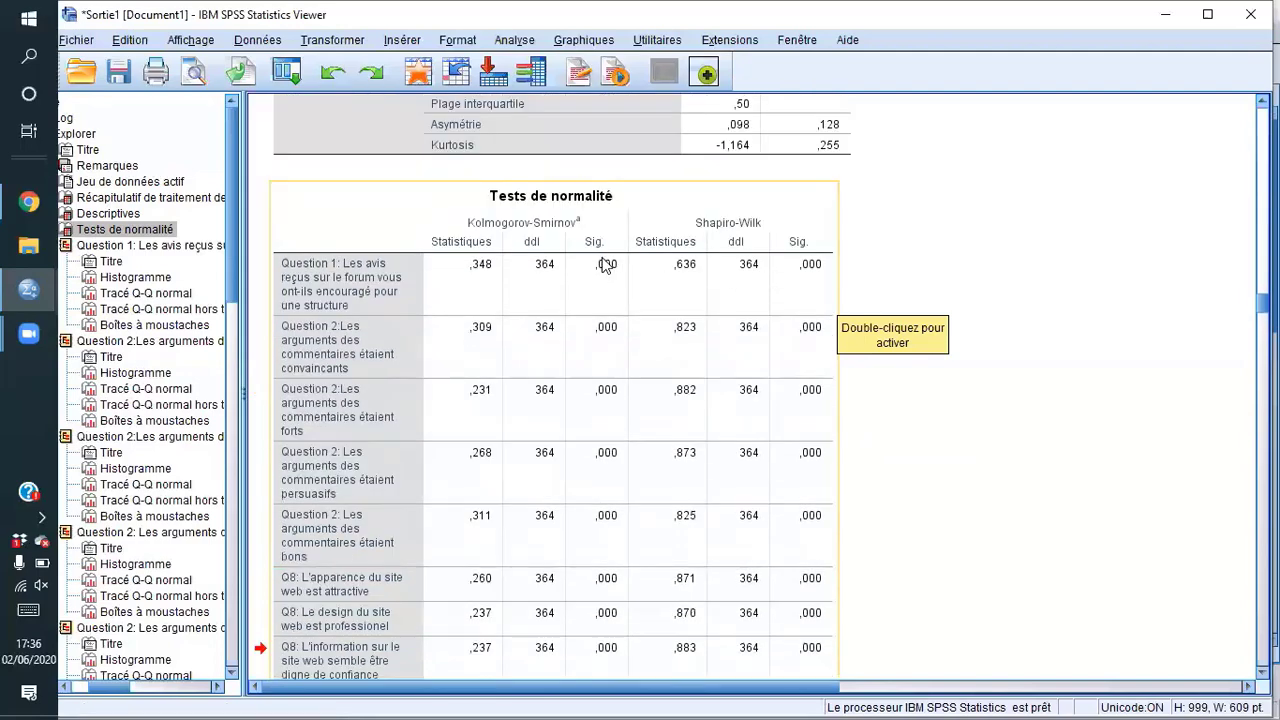
scroll(605, 265, down, 1)
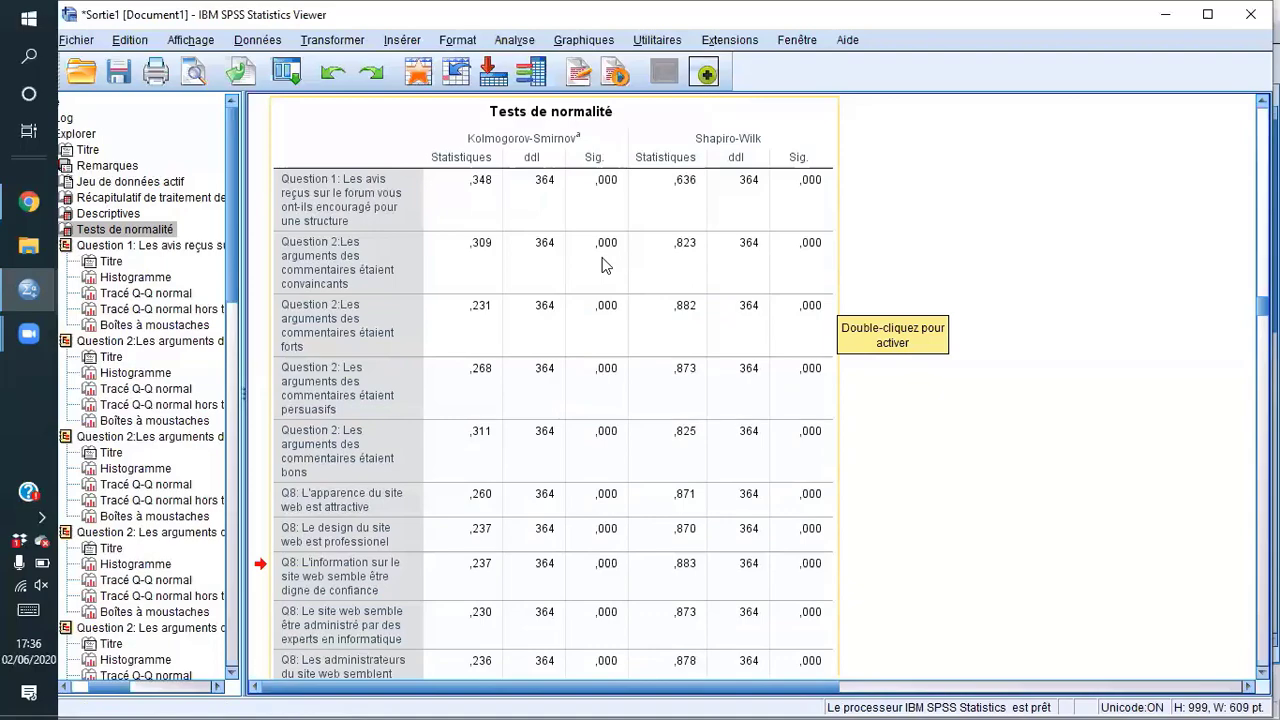
scroll(603, 265, down, 6)
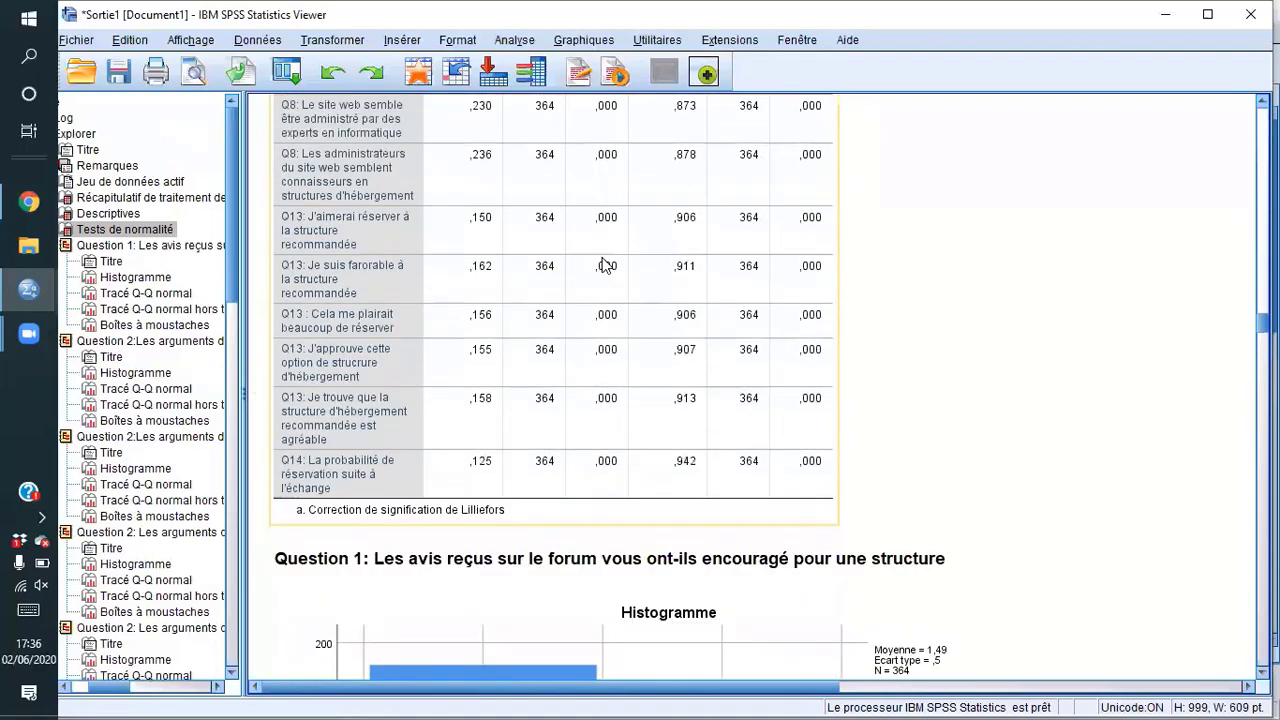
scroll(605, 265, up, 6)
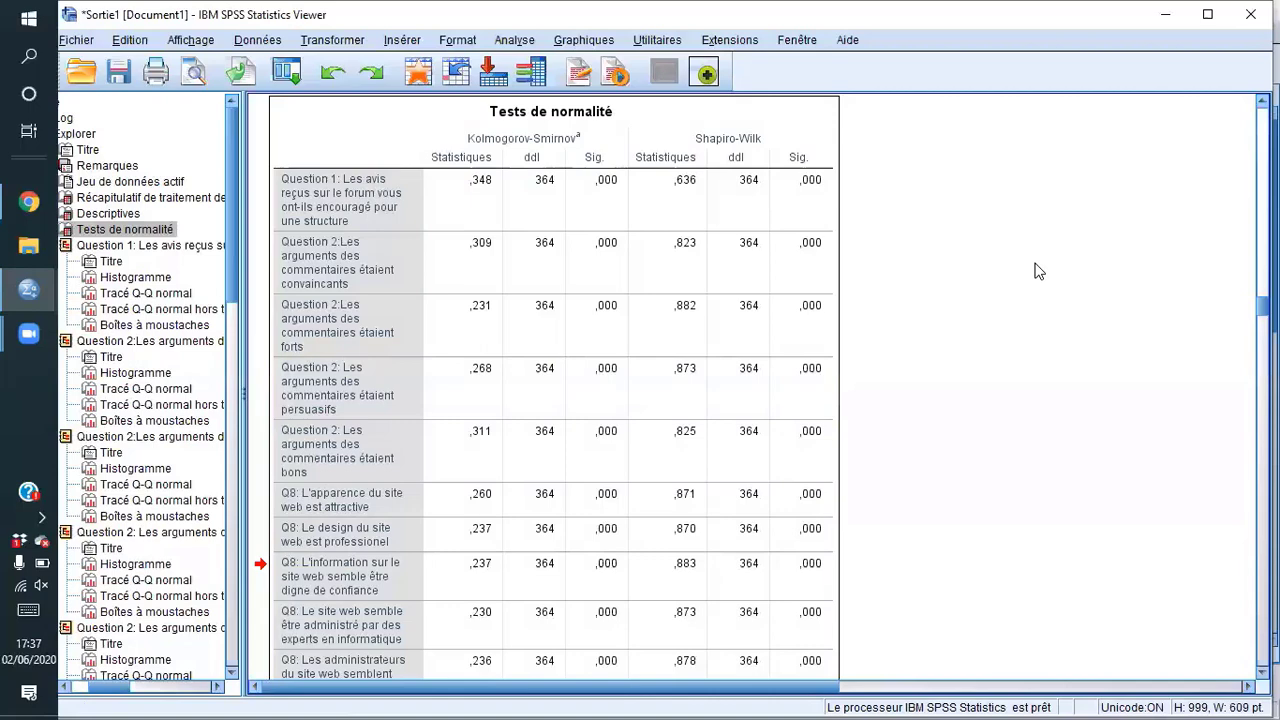
click(592, 226)
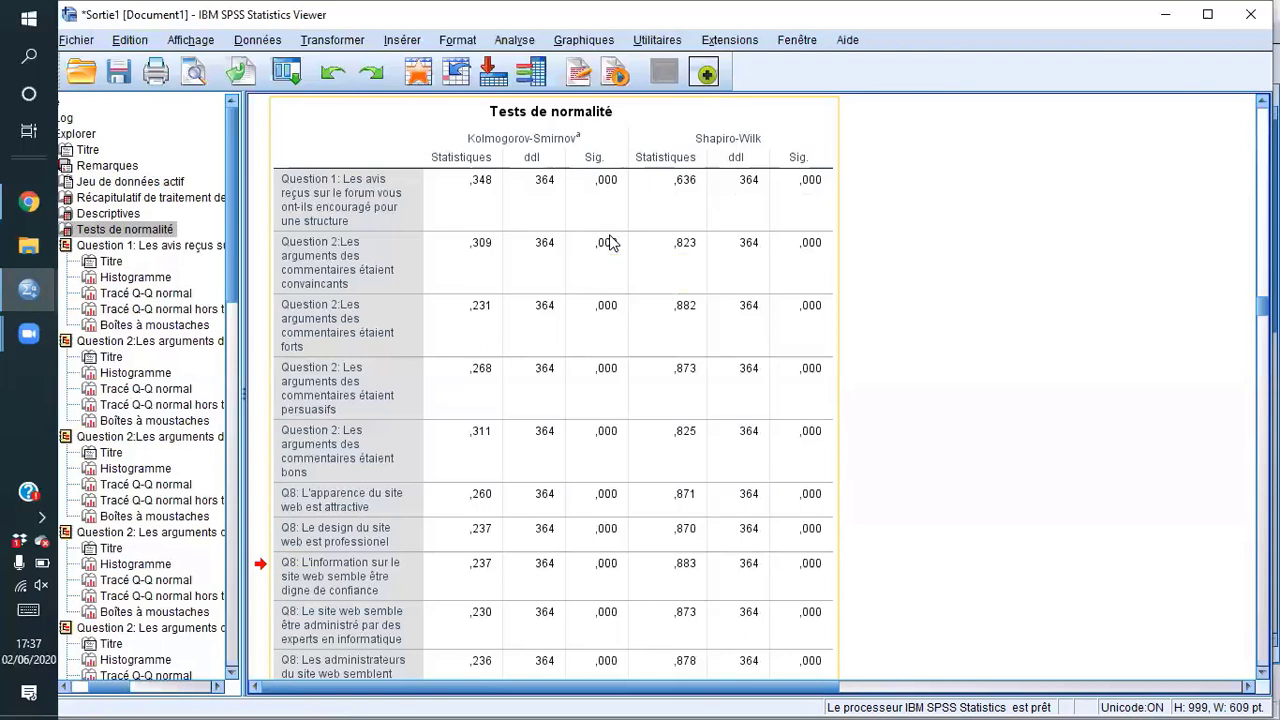
scroll(610, 243, down, 10)
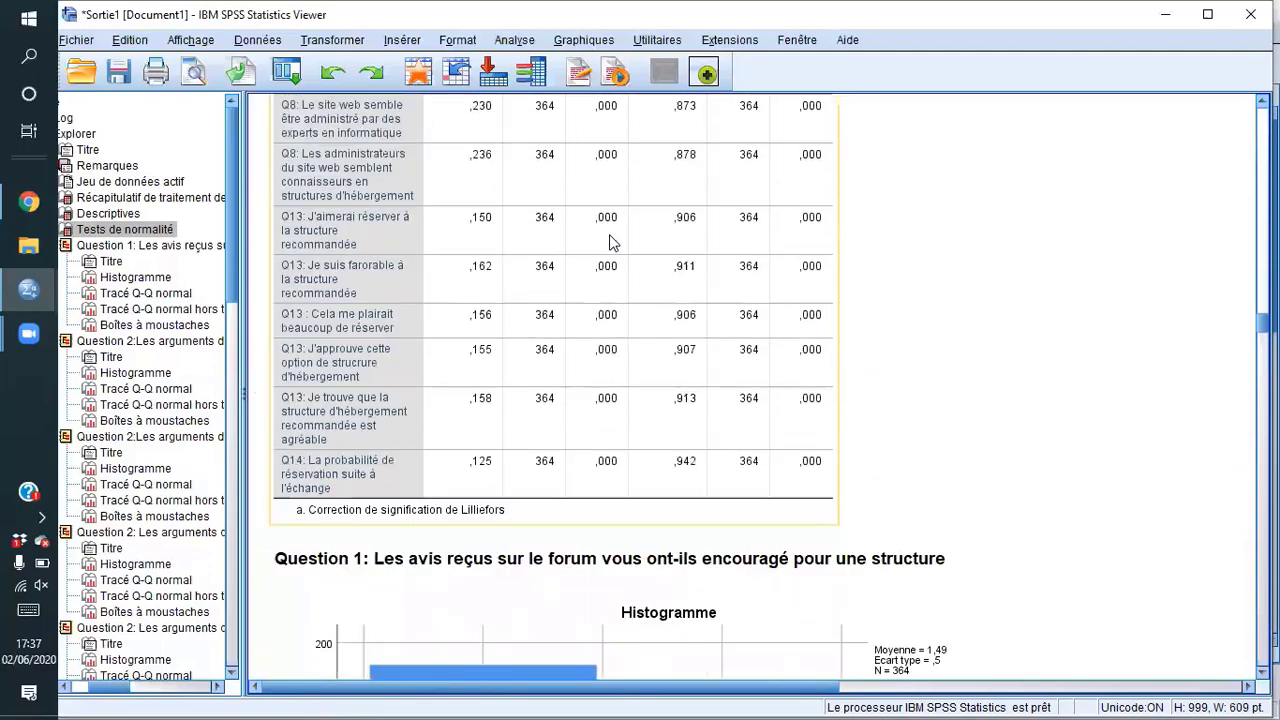
scroll(610, 243, up, 7)
scroll(847, 253, up, 5)
scroll(847, 253, down, 10)
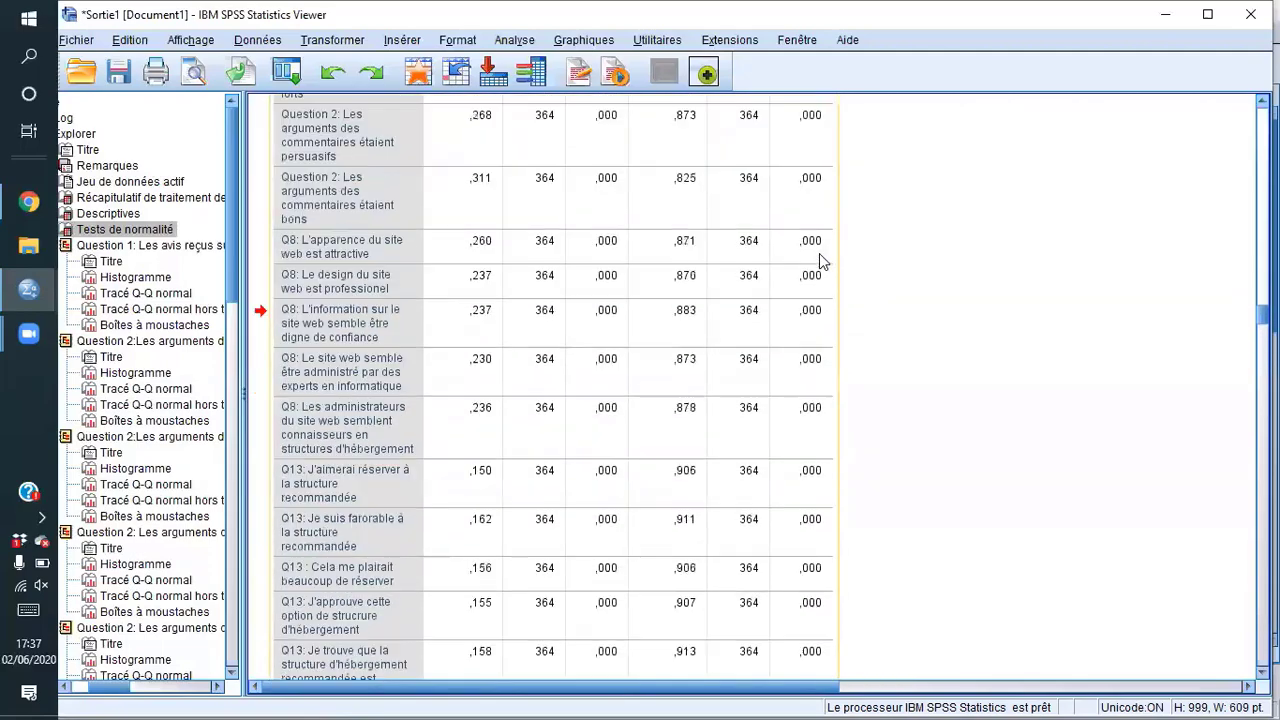
scroll(820, 261, up, 10)
scroll(820, 261, up, 2)
scroll(820, 261, down, 12)
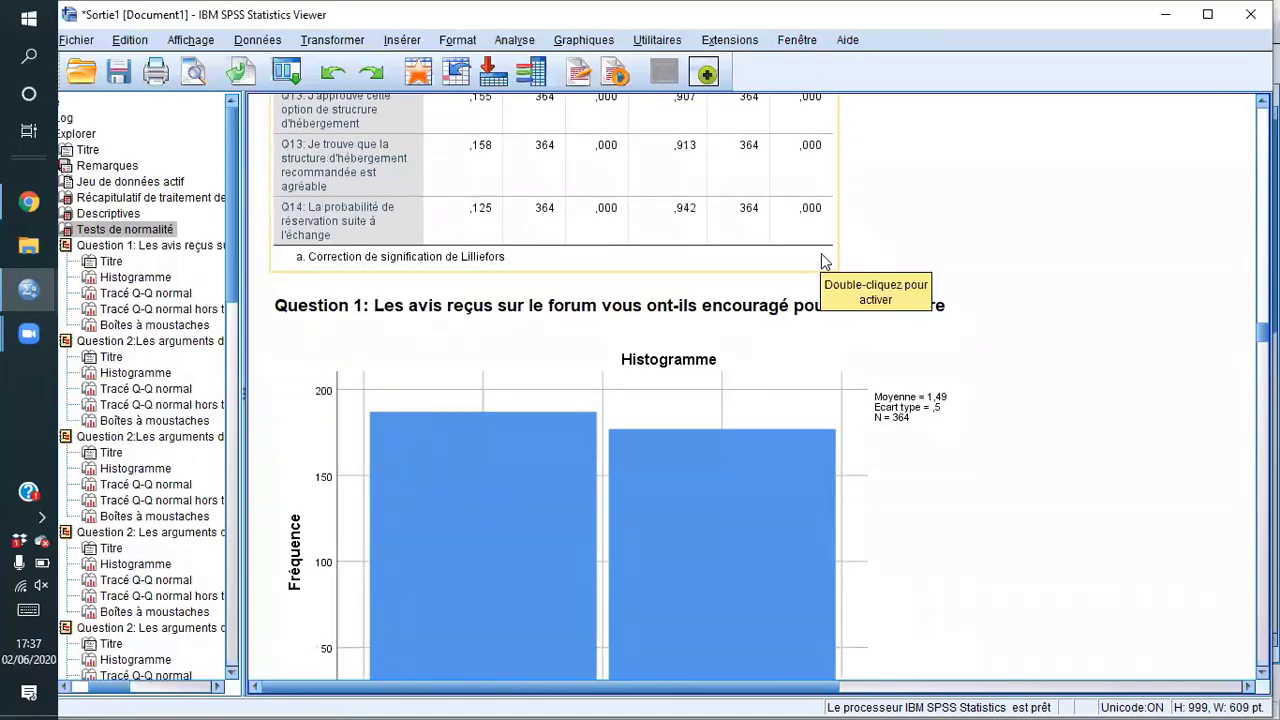
Step: Delete the Question 1 block with its histogram, Q-Q plots and box plot from the Explorer output
scroll(986, 258, down, 2)
scroll(993, 268, down, 12)
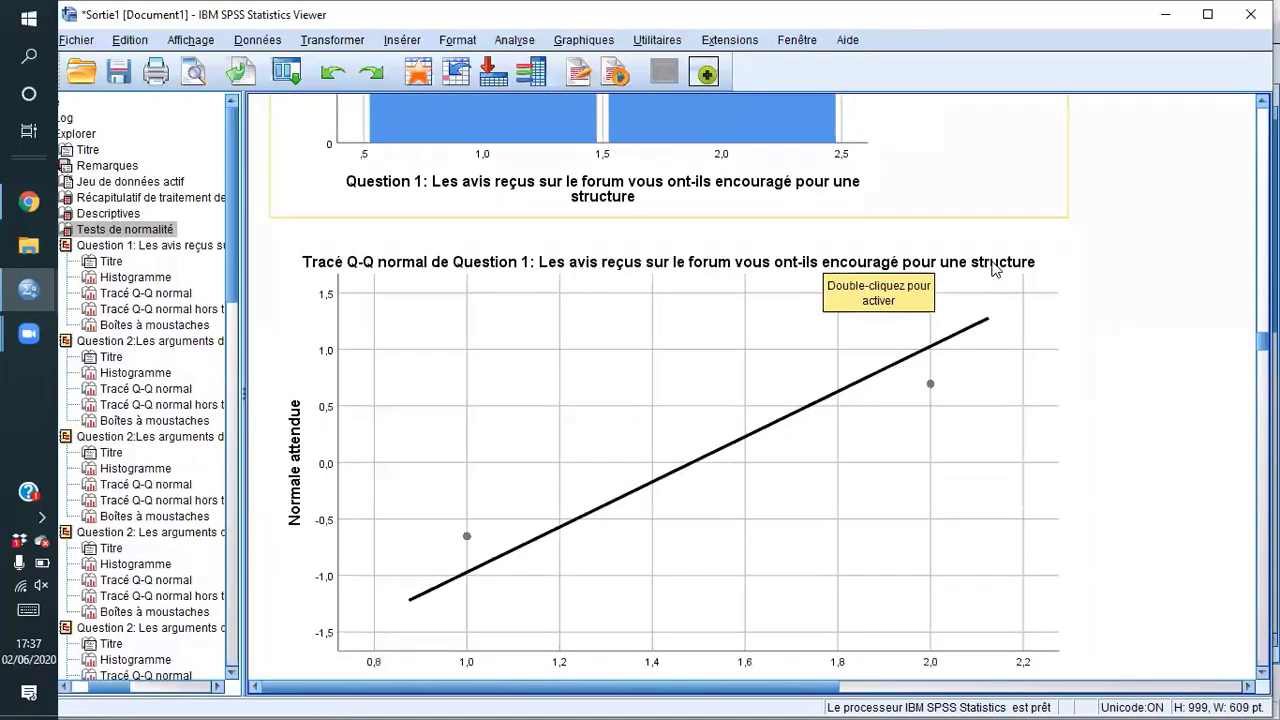
click(175, 297)
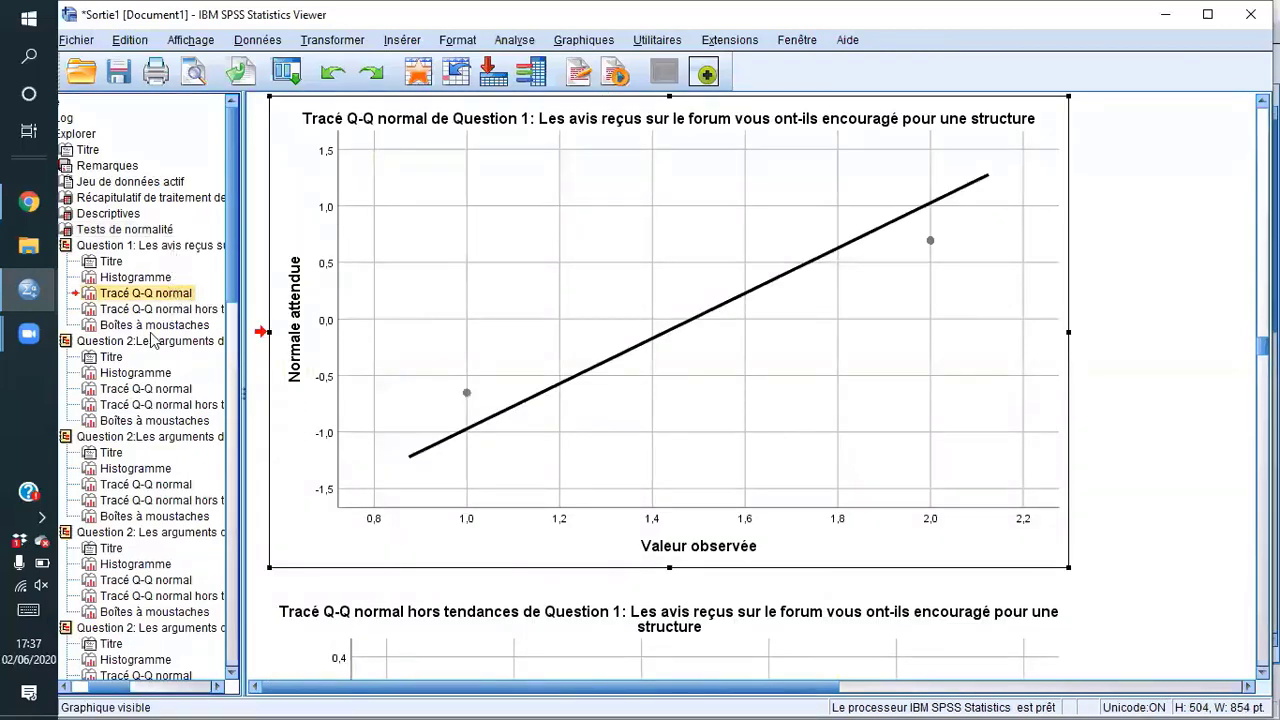
click(67, 250)
key(Delete)
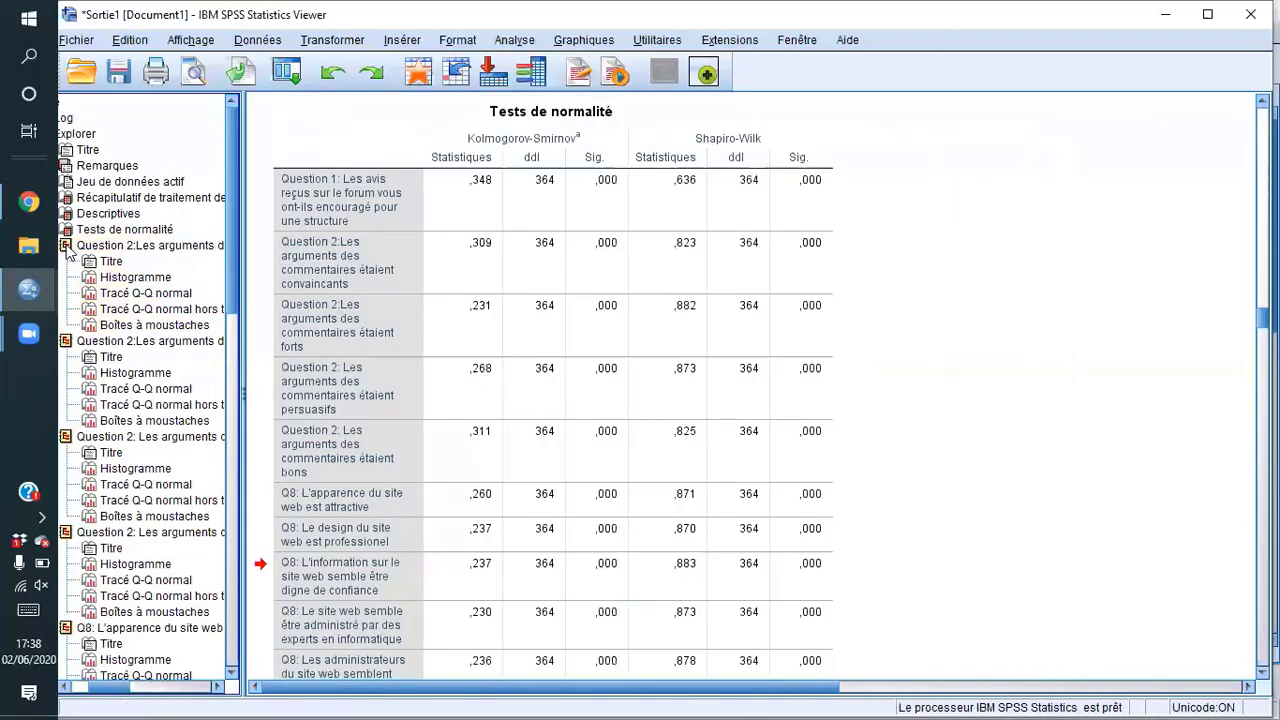
Step: Examine the normal Q-Q, detrended Q-Q and box plots of Q2 "convaincants" and the histogram of Q2 "forts"
click(150, 292)
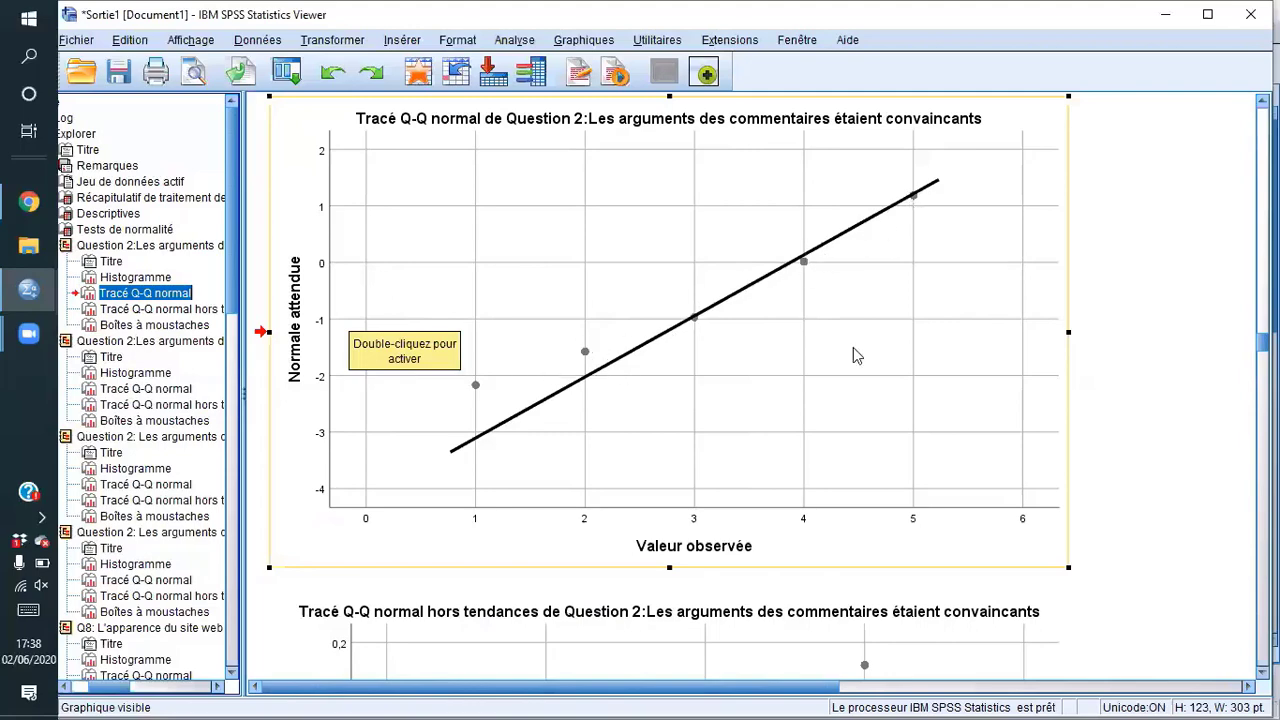
scroll(853, 347, down, 6)
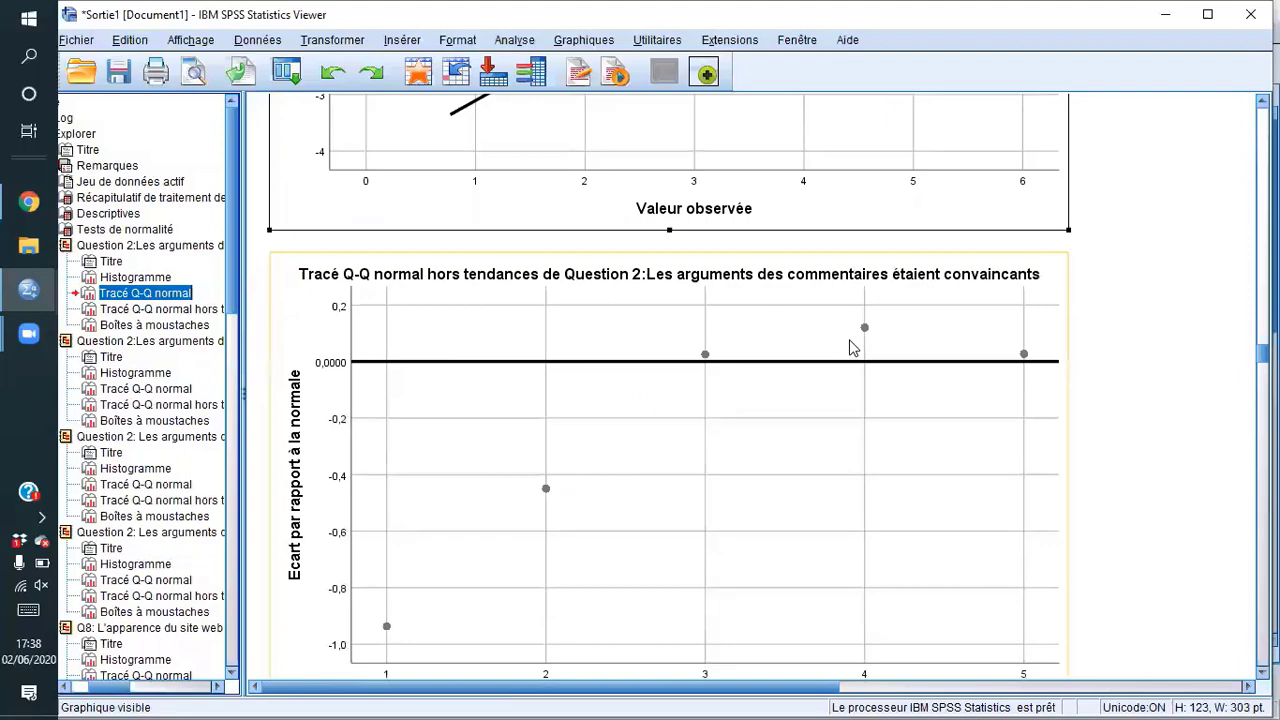
scroll(851, 347, up, 6)
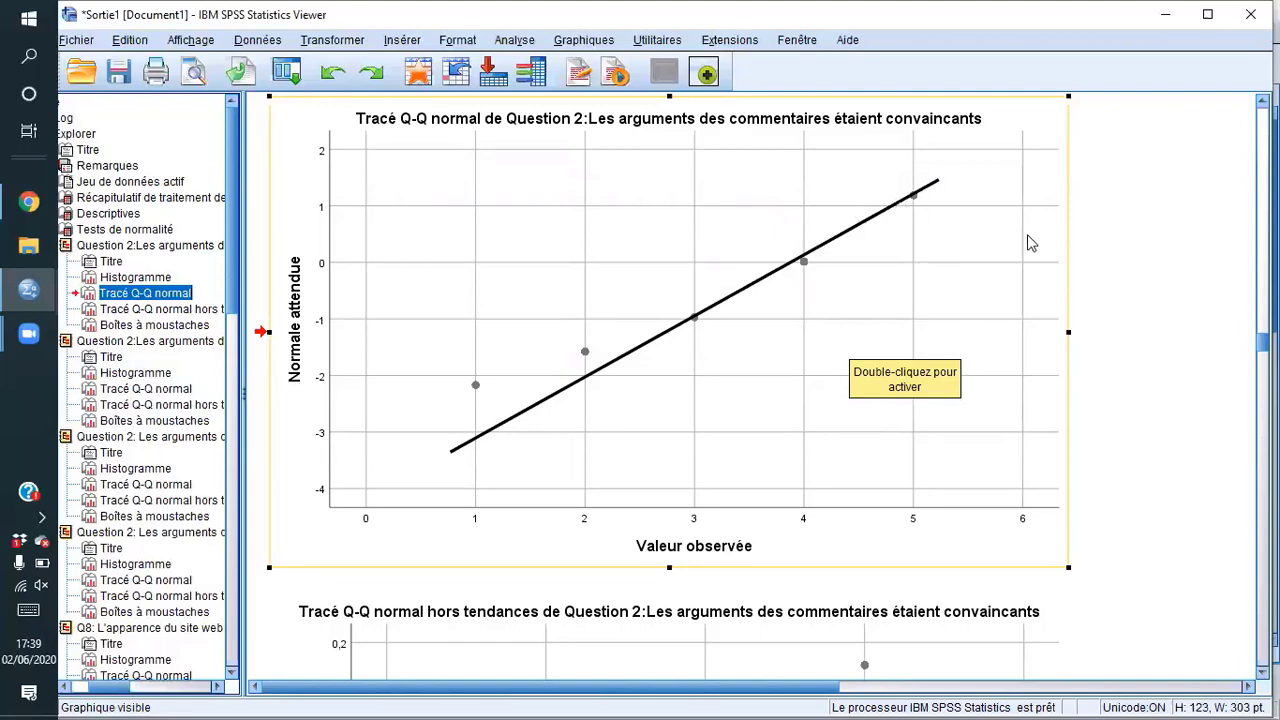
scroll(994, 240, down, 4)
scroll(643, 380, down, 3)
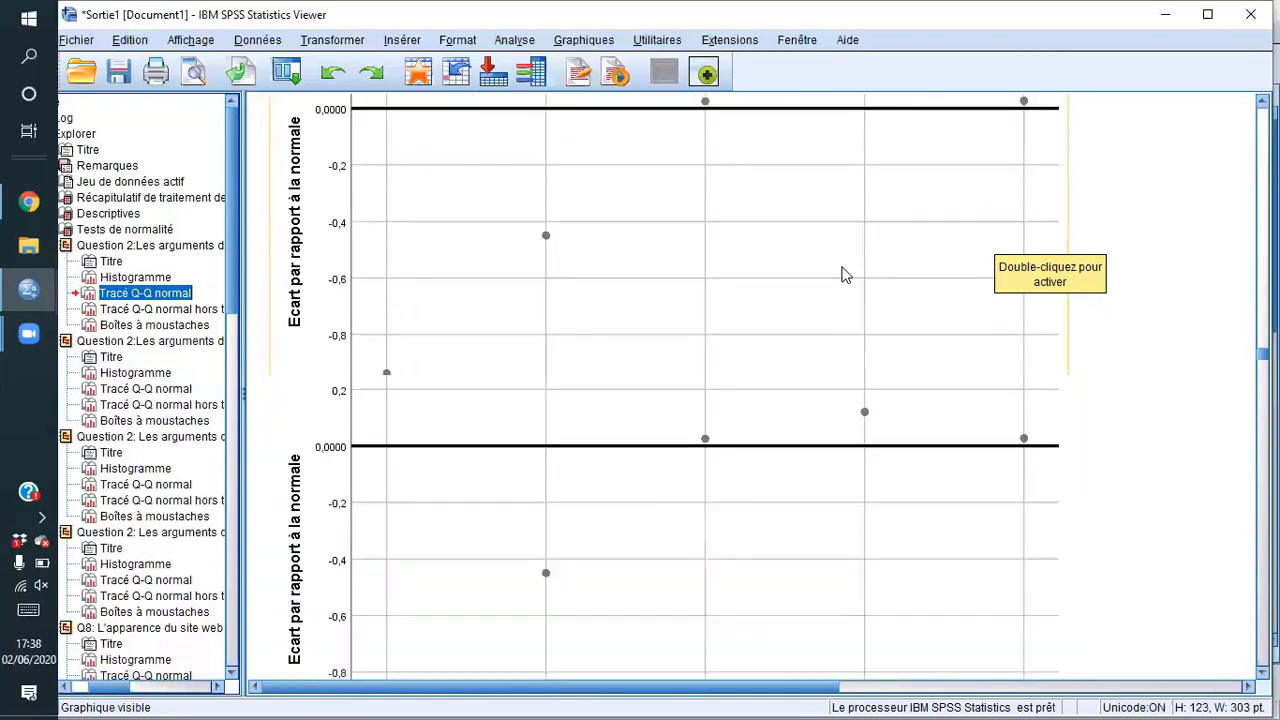
scroll(842, 274, down, 5)
scroll(843, 272, down, 2)
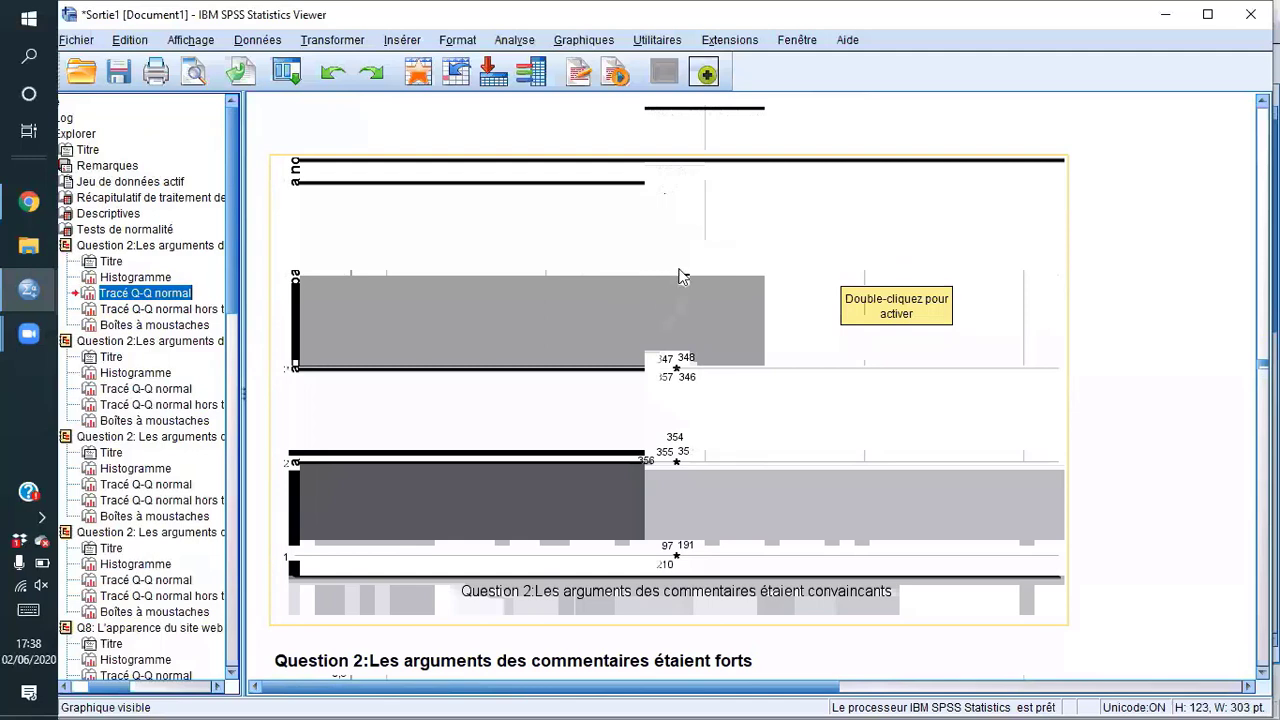
scroll(679, 276, down, 10)
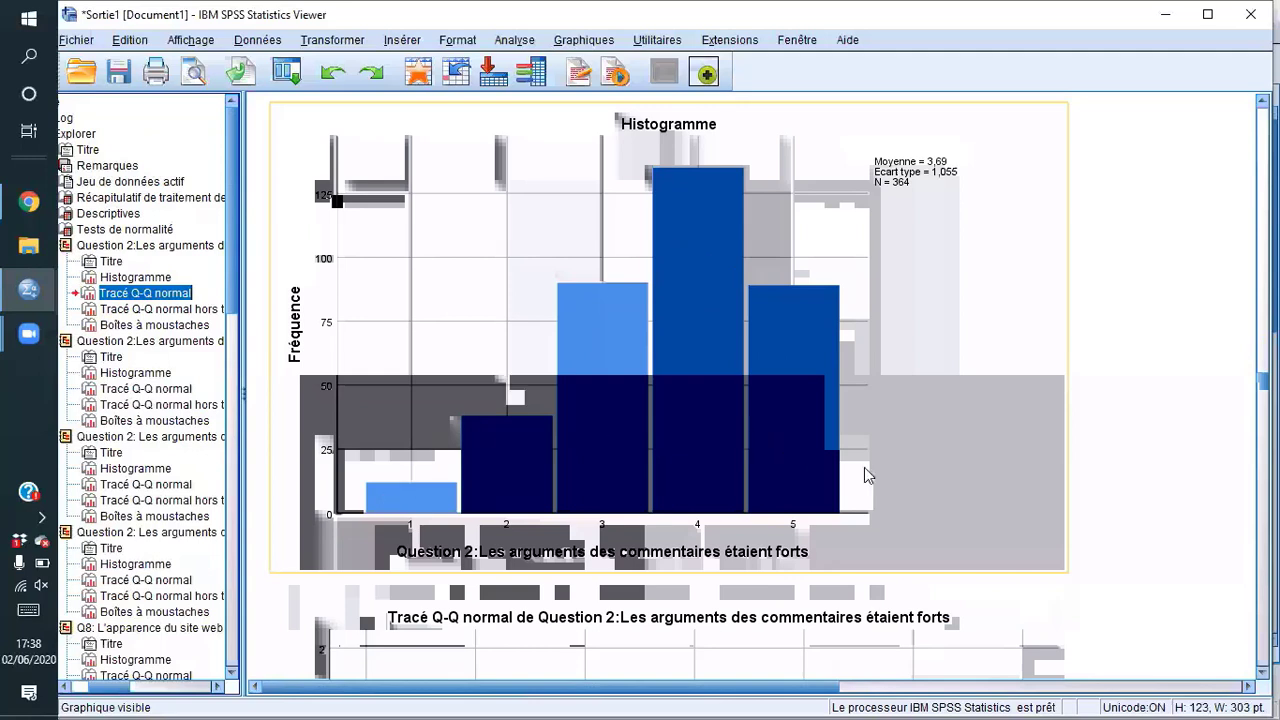
scroll(863, 470, up, 1)
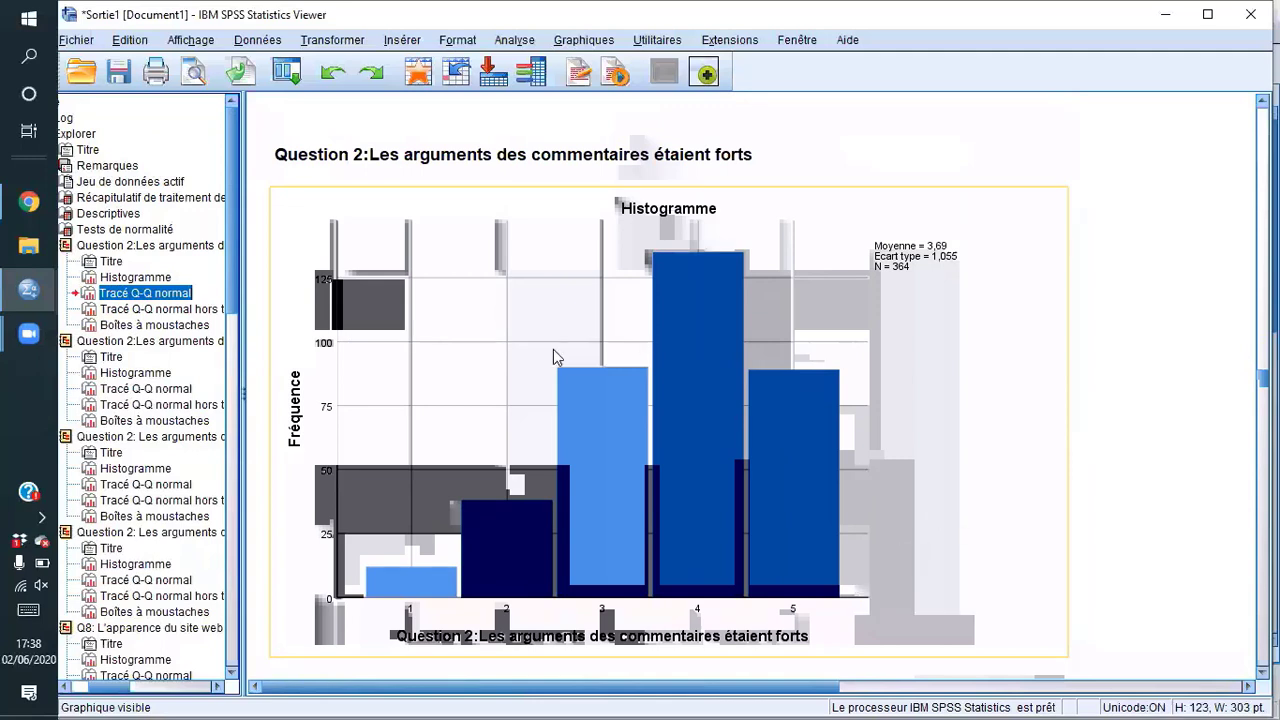
click(525, 175)
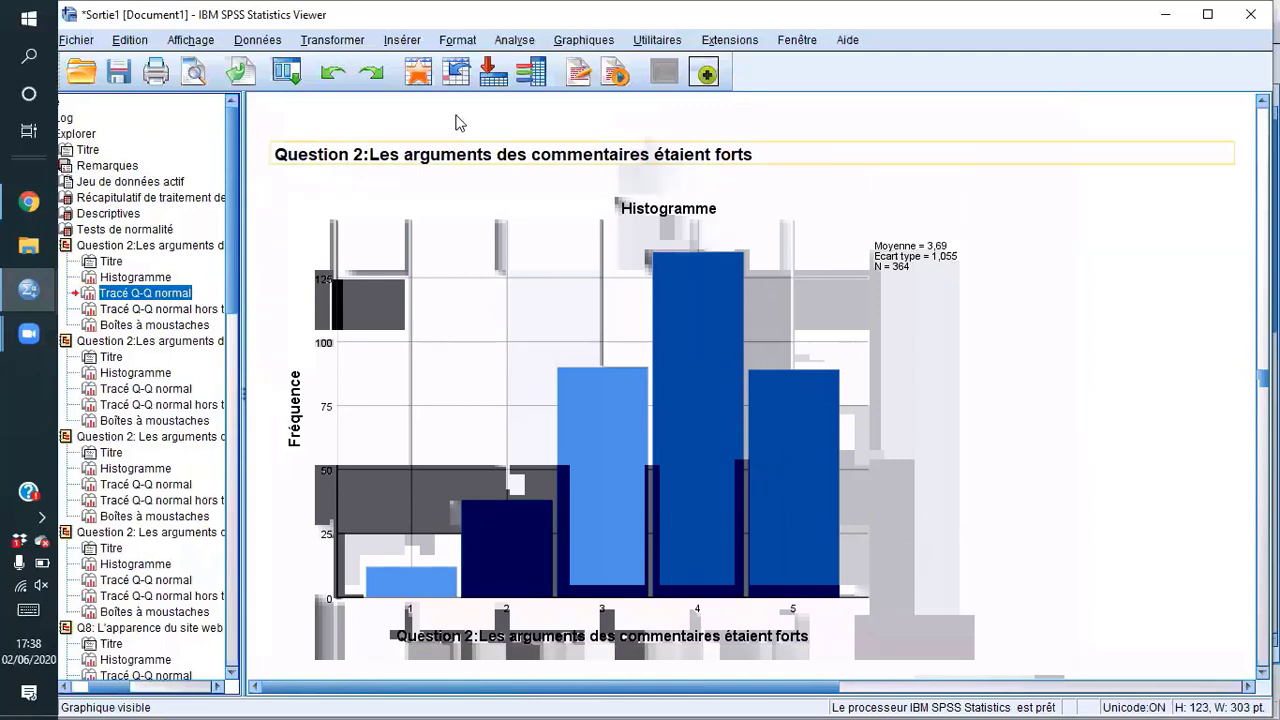
Step: Set up a Fréquences analysis with the variable "Question 2:Les arguments des commentaires étaient convaincants" [Q2ArgCon]
click(512, 41)
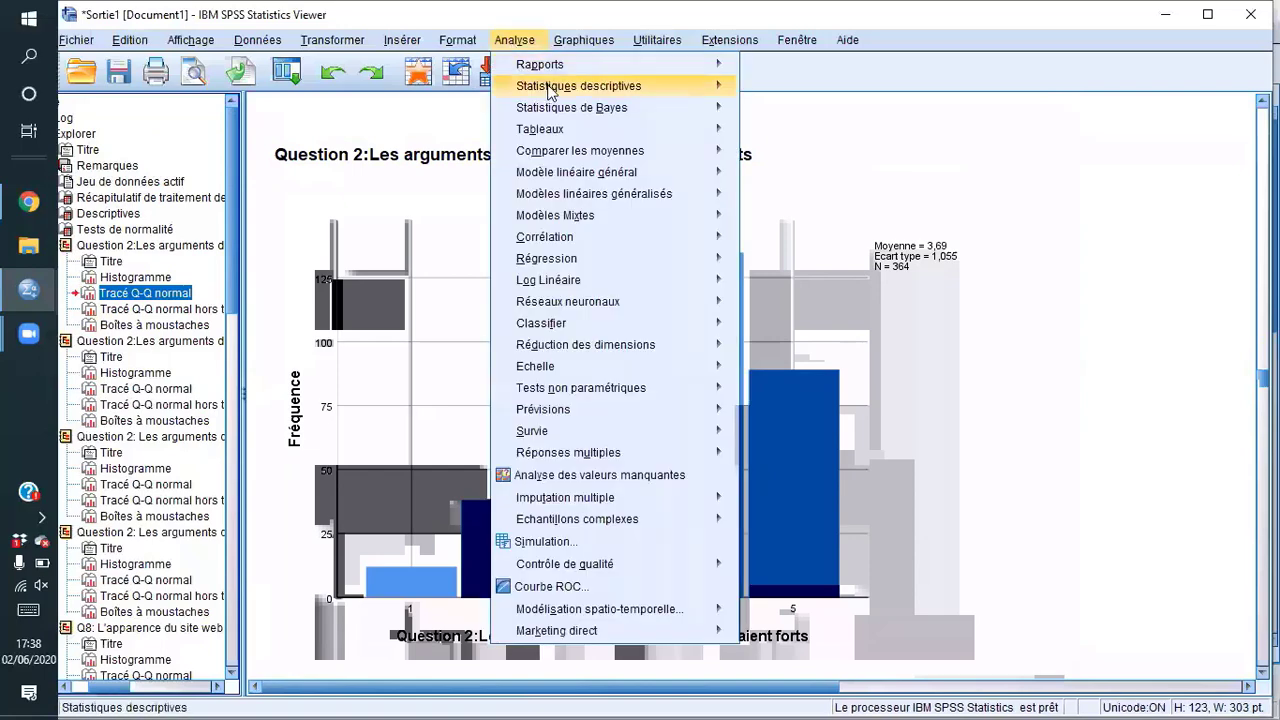
mouse_move(557, 86)
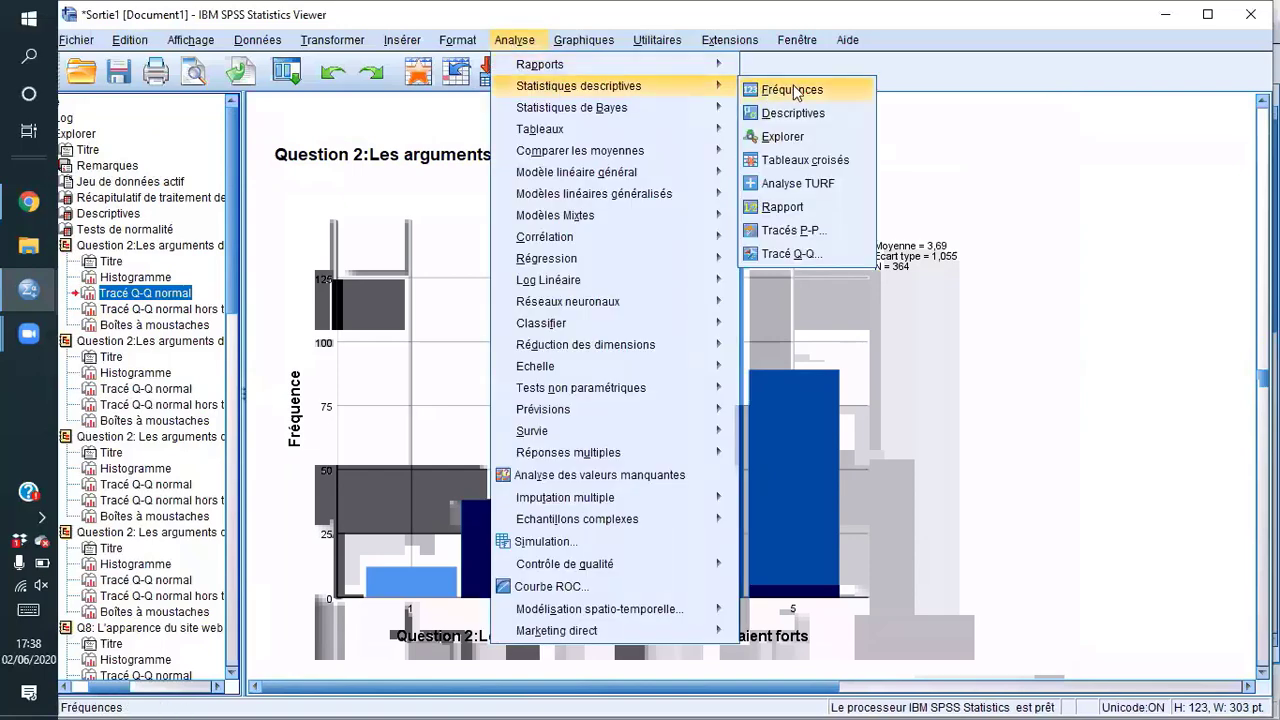
click(795, 92)
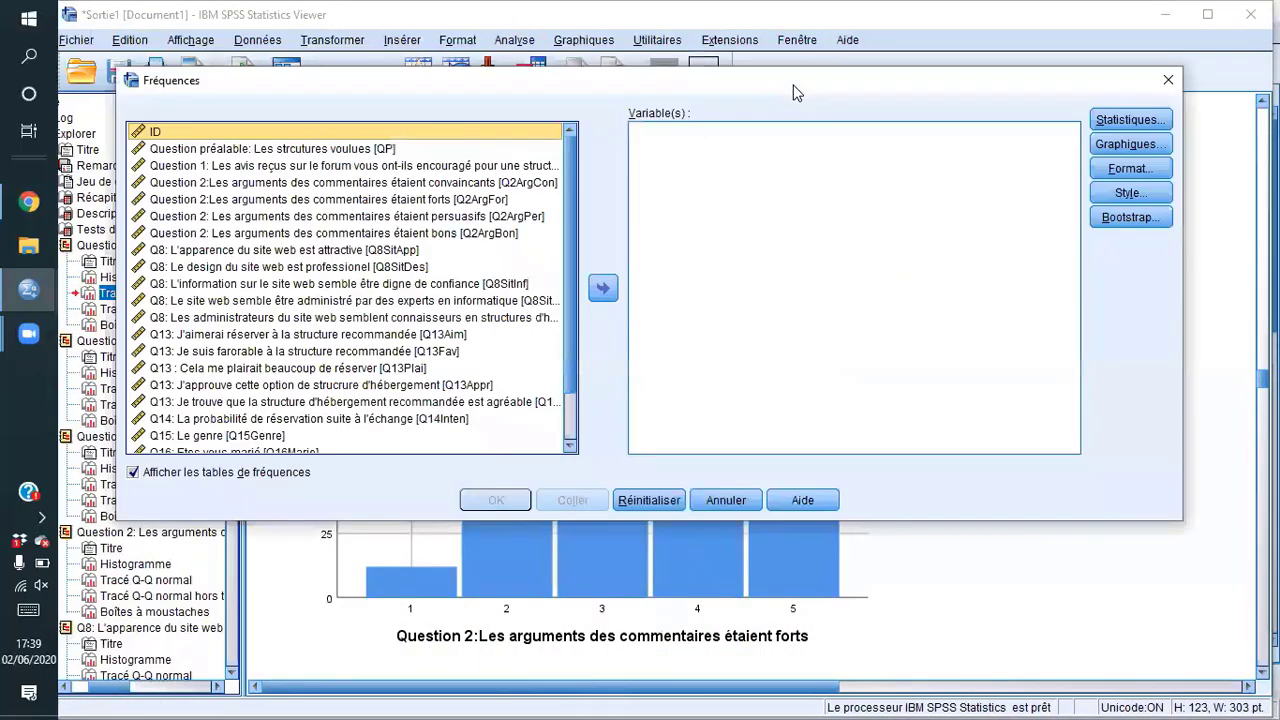
click(315, 183)
click(602, 288)
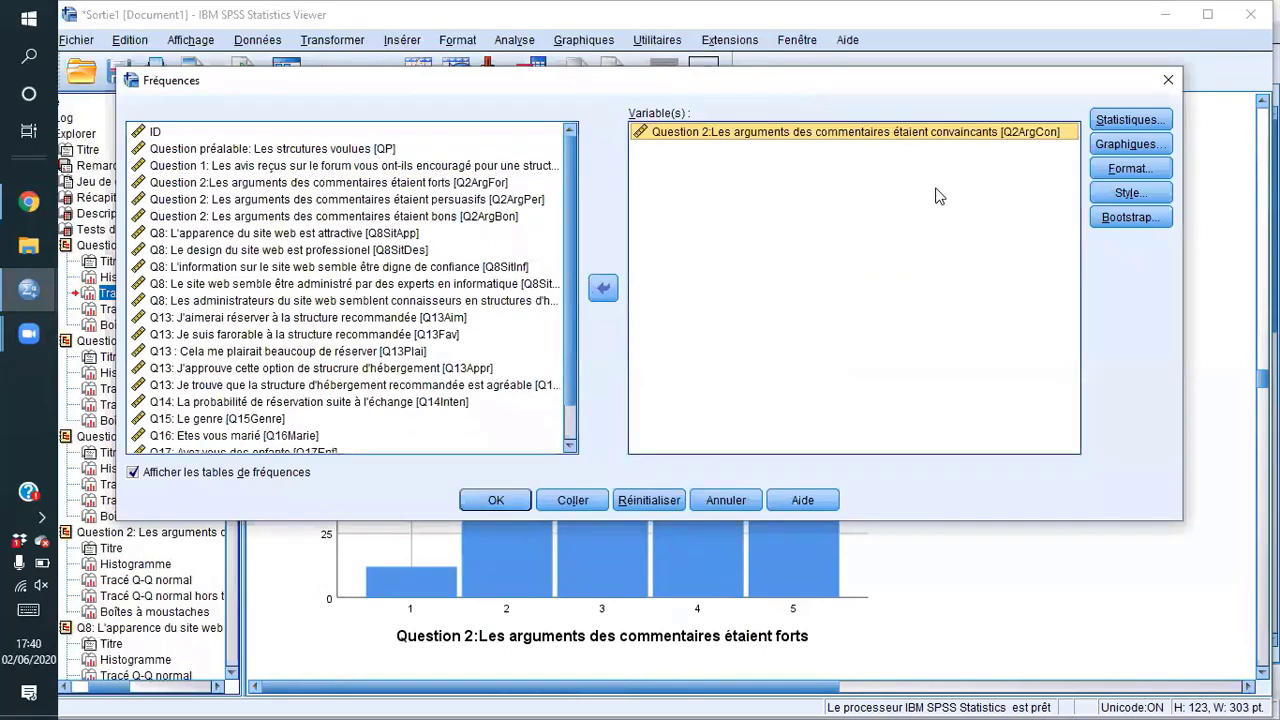
Step: Request a histogram with the Gaussian curve displayed on it and run the frequencies analysis
click(1126, 145)
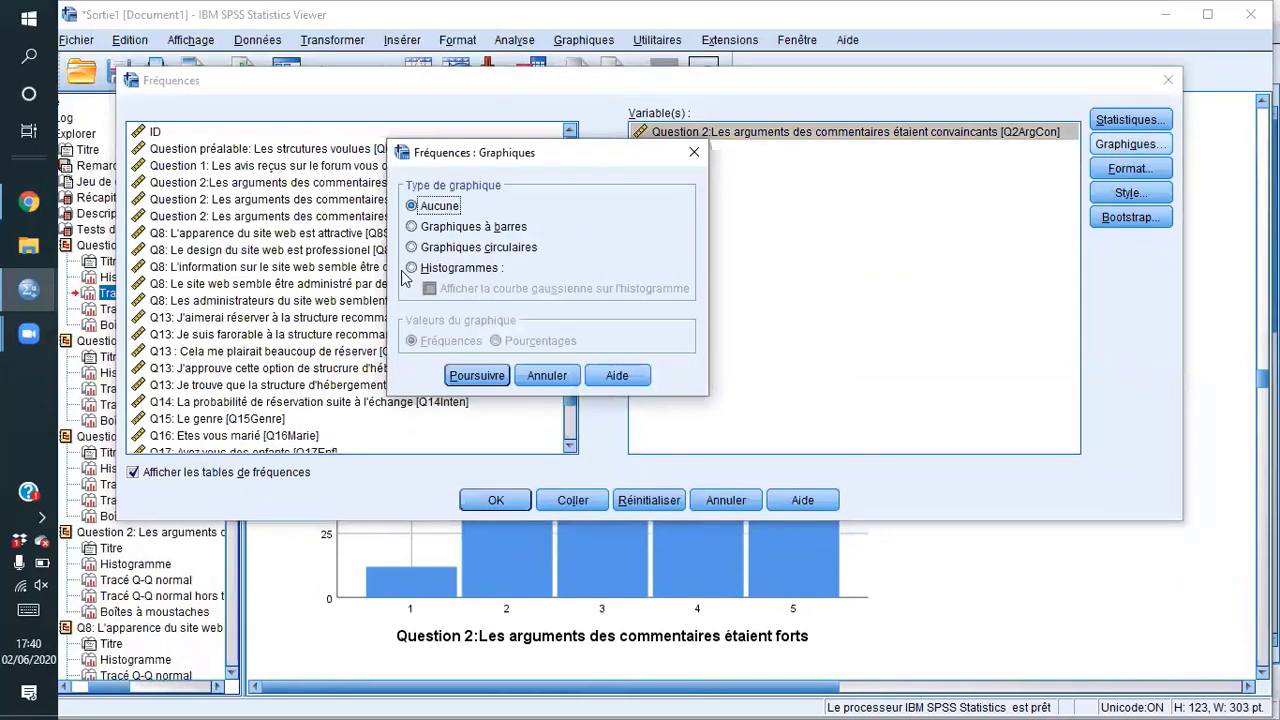
click(410, 268)
click(429, 289)
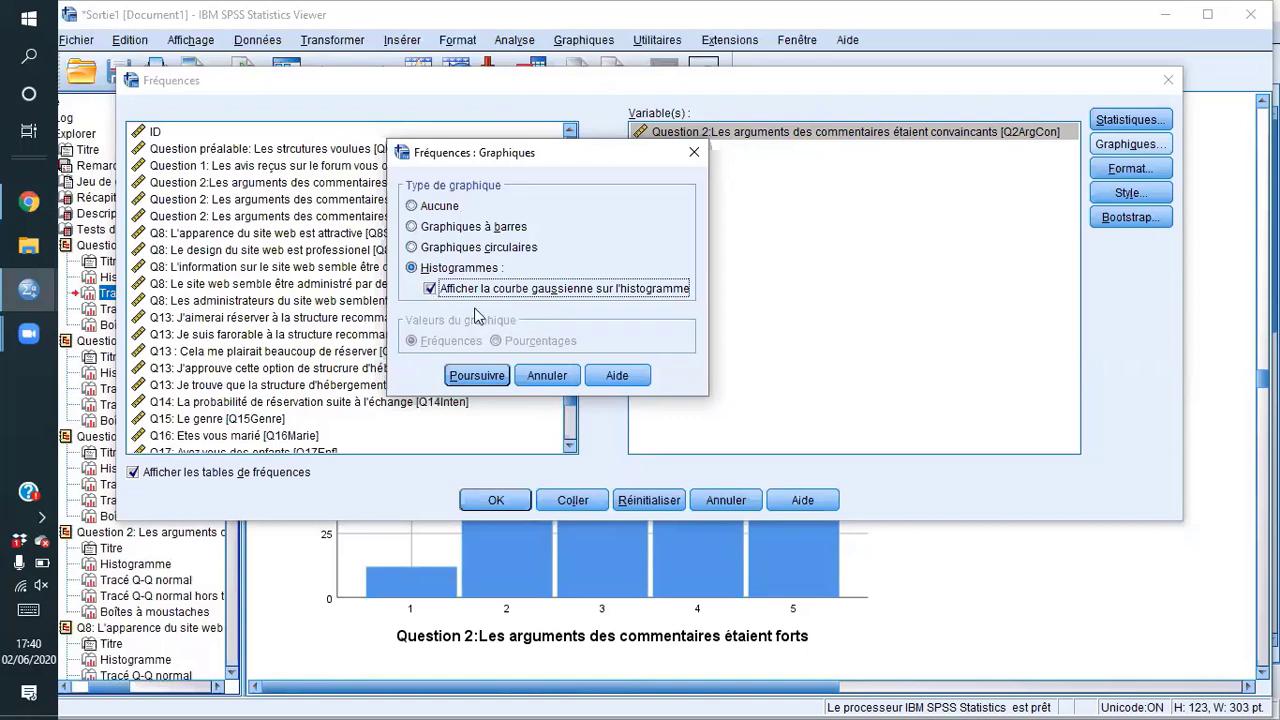
click(477, 377)
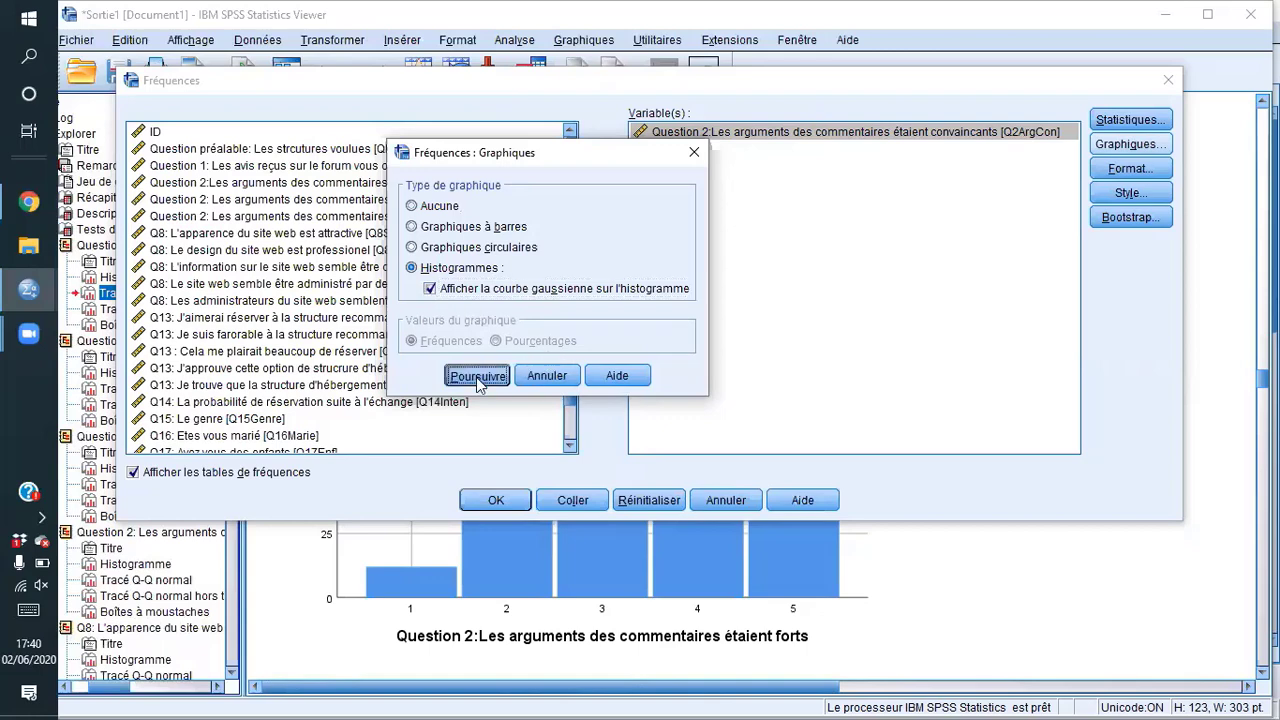
click(495, 497)
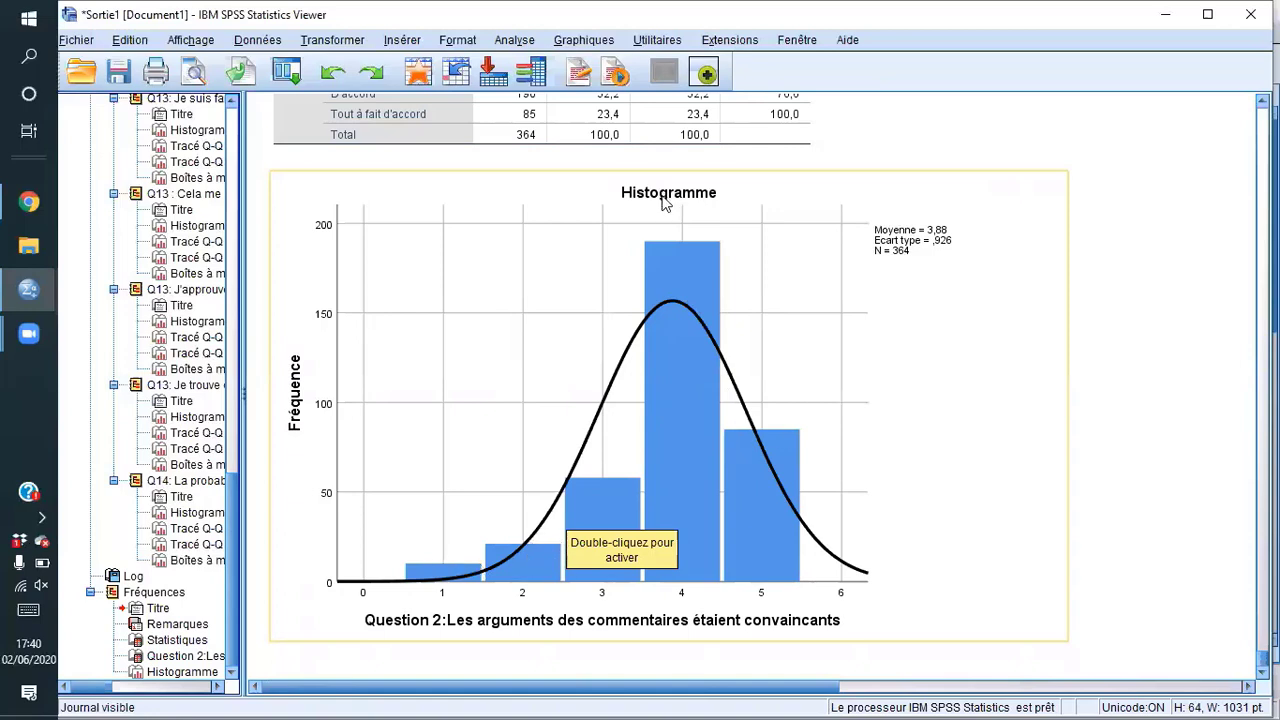
Step: Examine the histogram with its normal curve and the frequency table of the "convaincants" variable
click(672, 560)
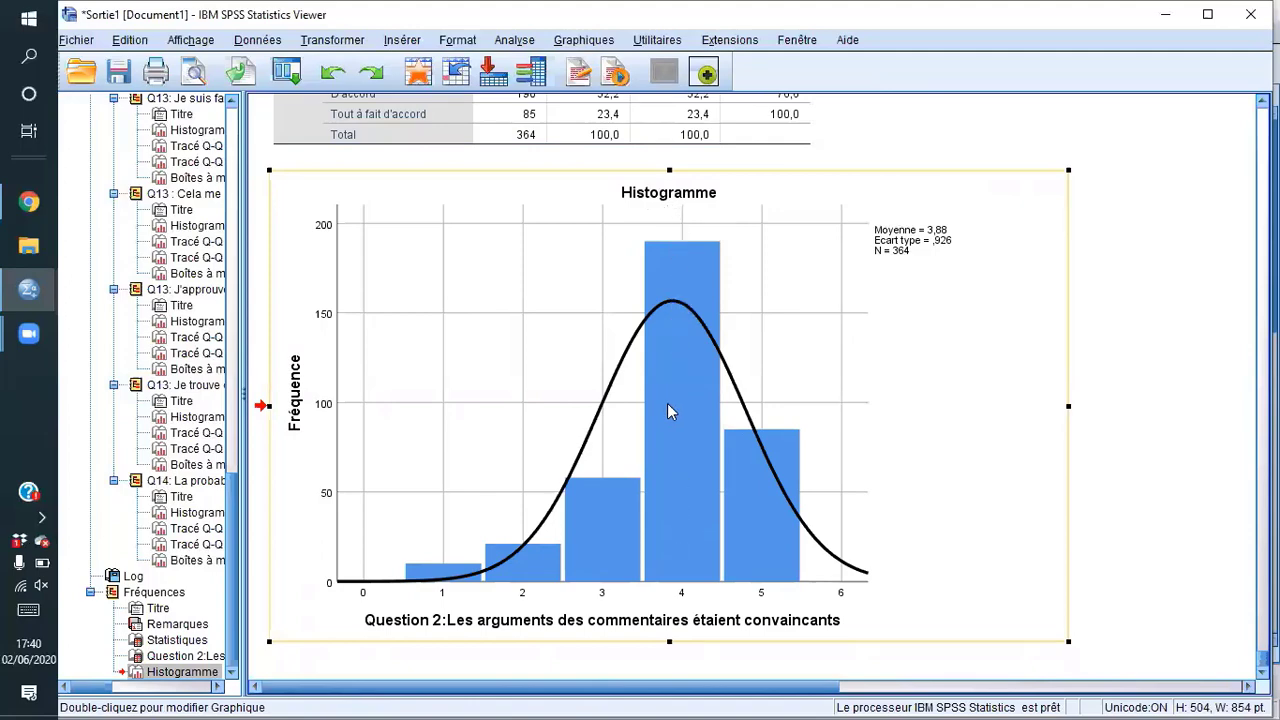
scroll(667, 403, up, 5)
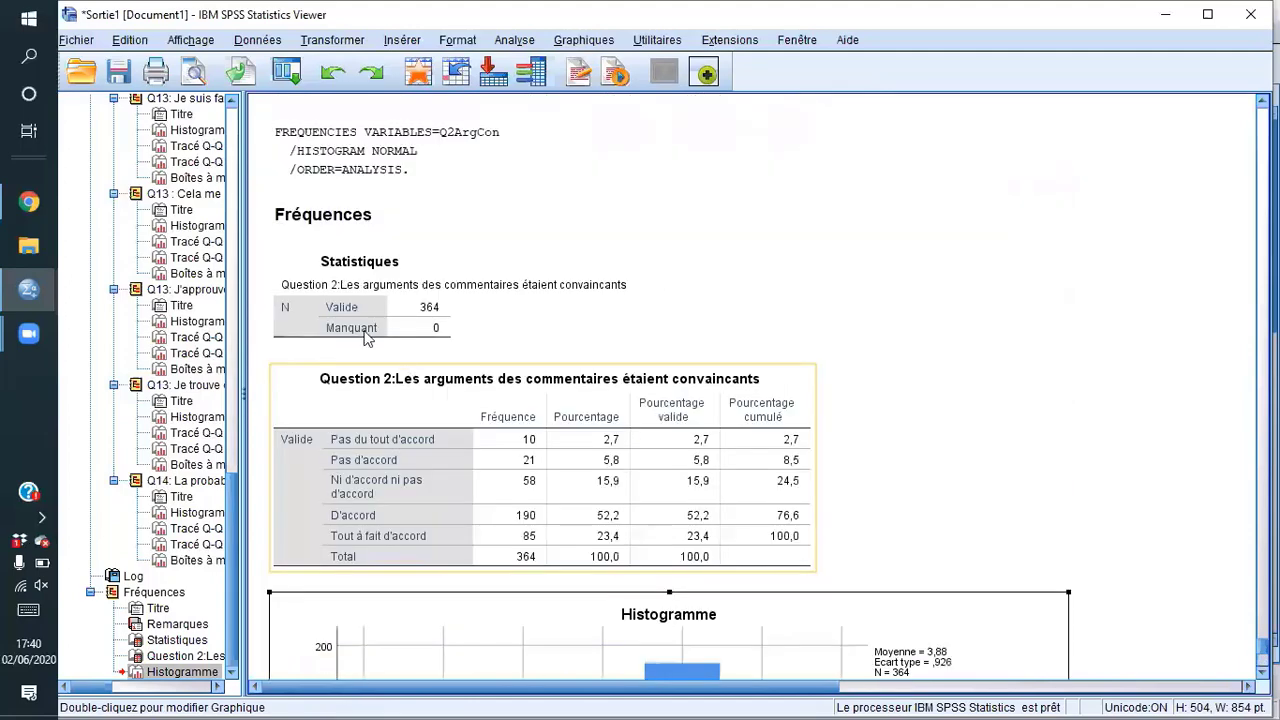
scroll(403, 500, up, 5)
Step: Examine the detrended Q-Q plot of Q2 "convaincants" and the normal Q-Q, detrended Q-Q and box plots of Q2 "forts"
drag(232, 575, 240, 138)
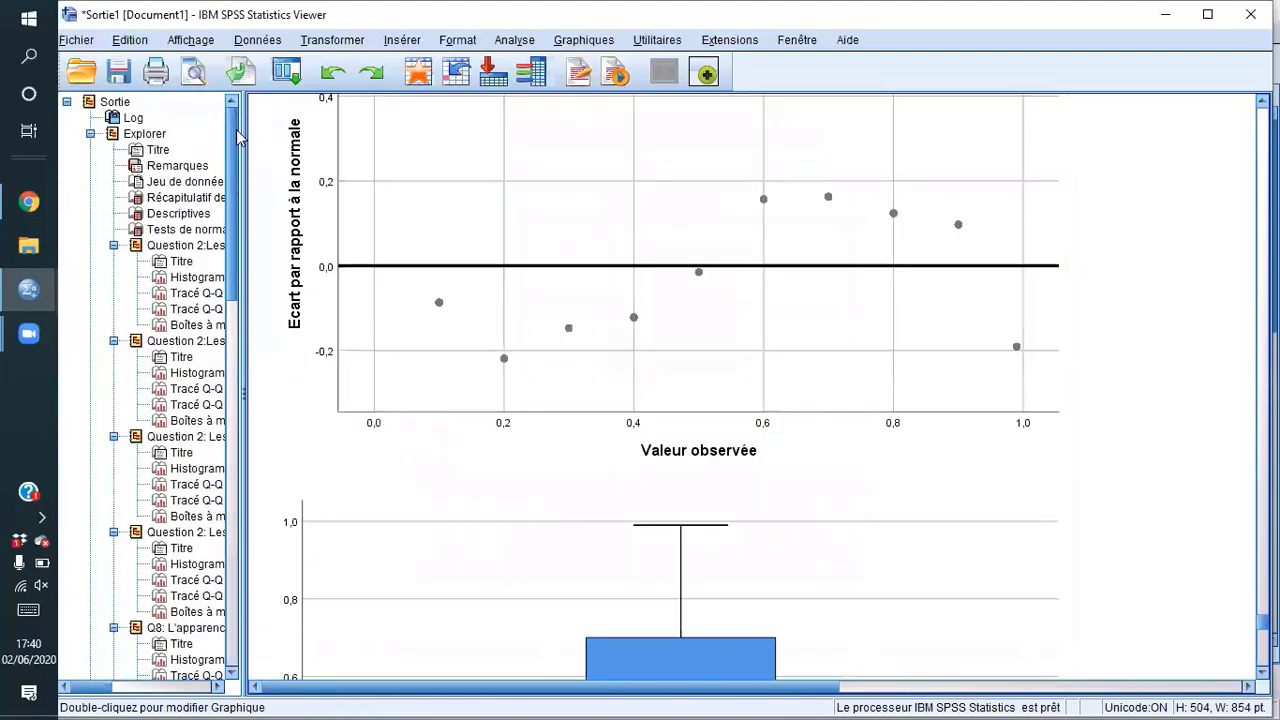
click(191, 312)
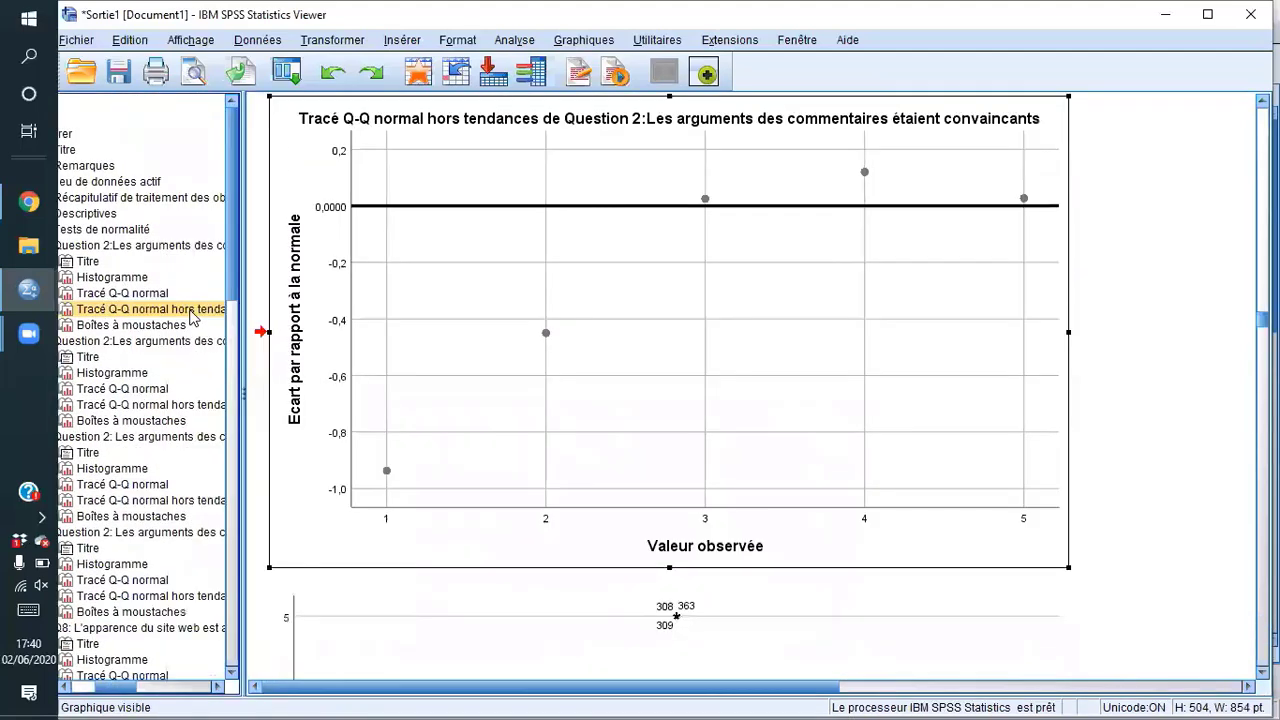
click(136, 396)
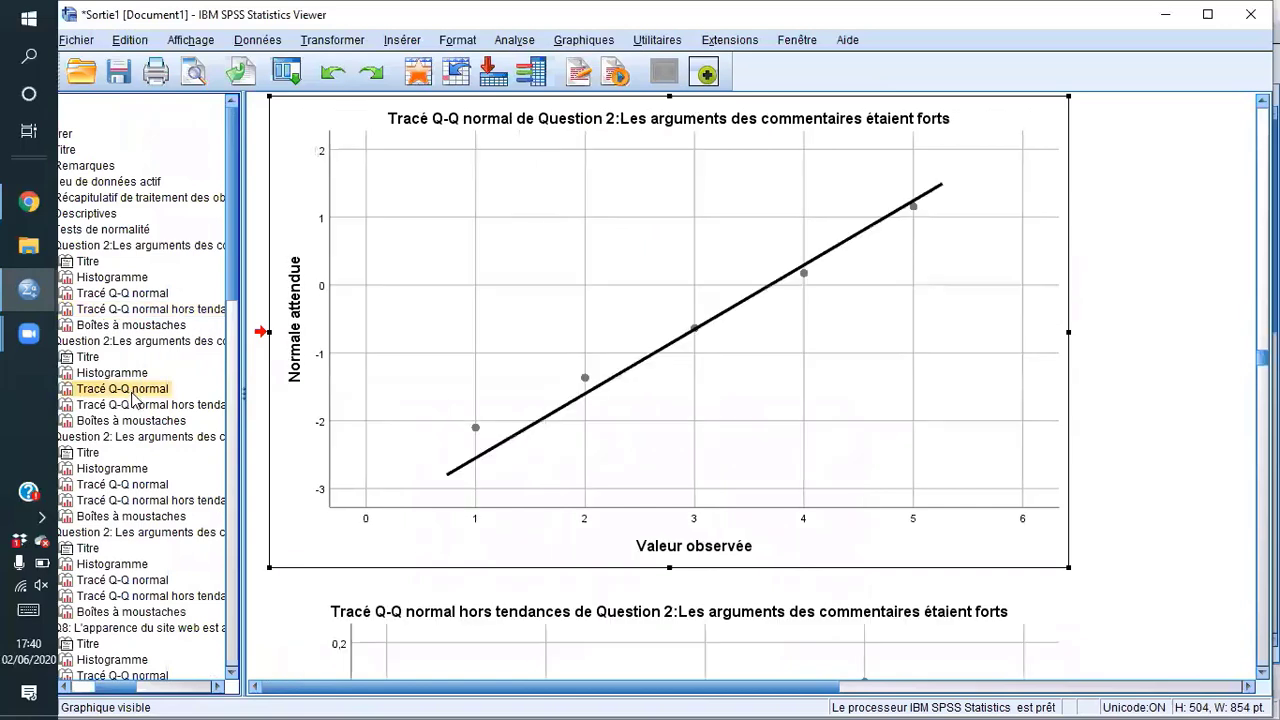
click(133, 405)
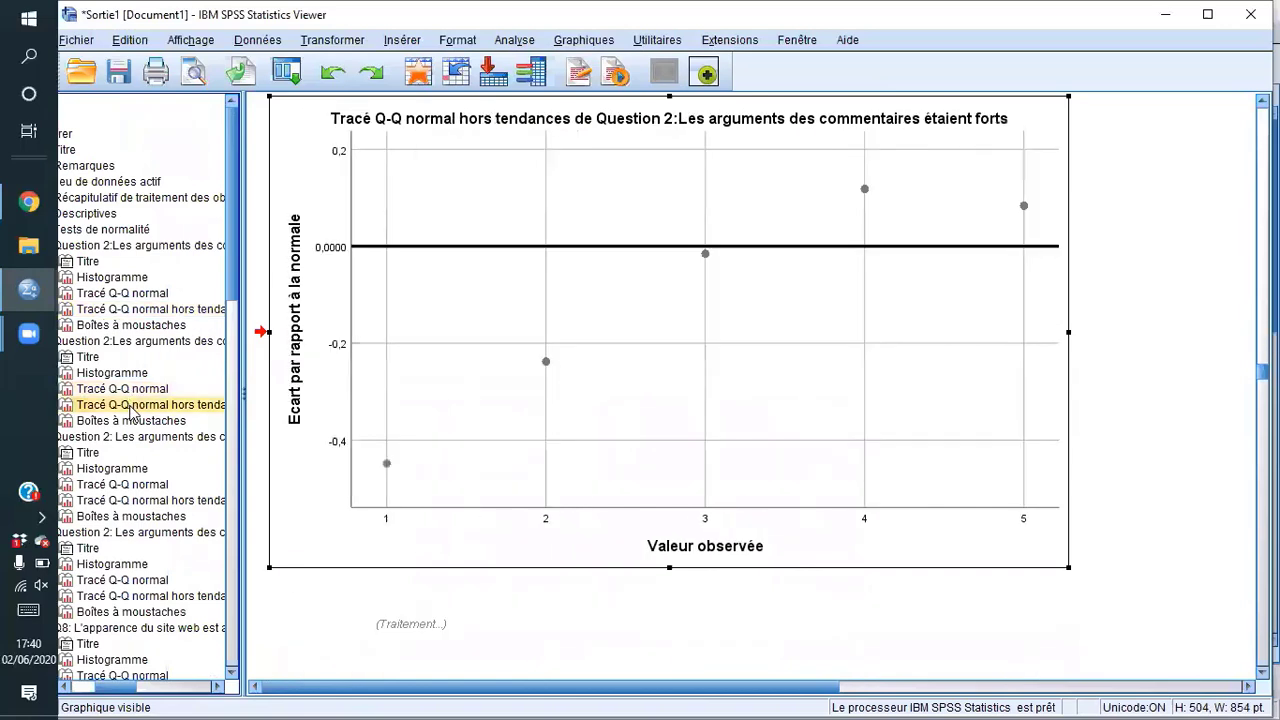
click(135, 421)
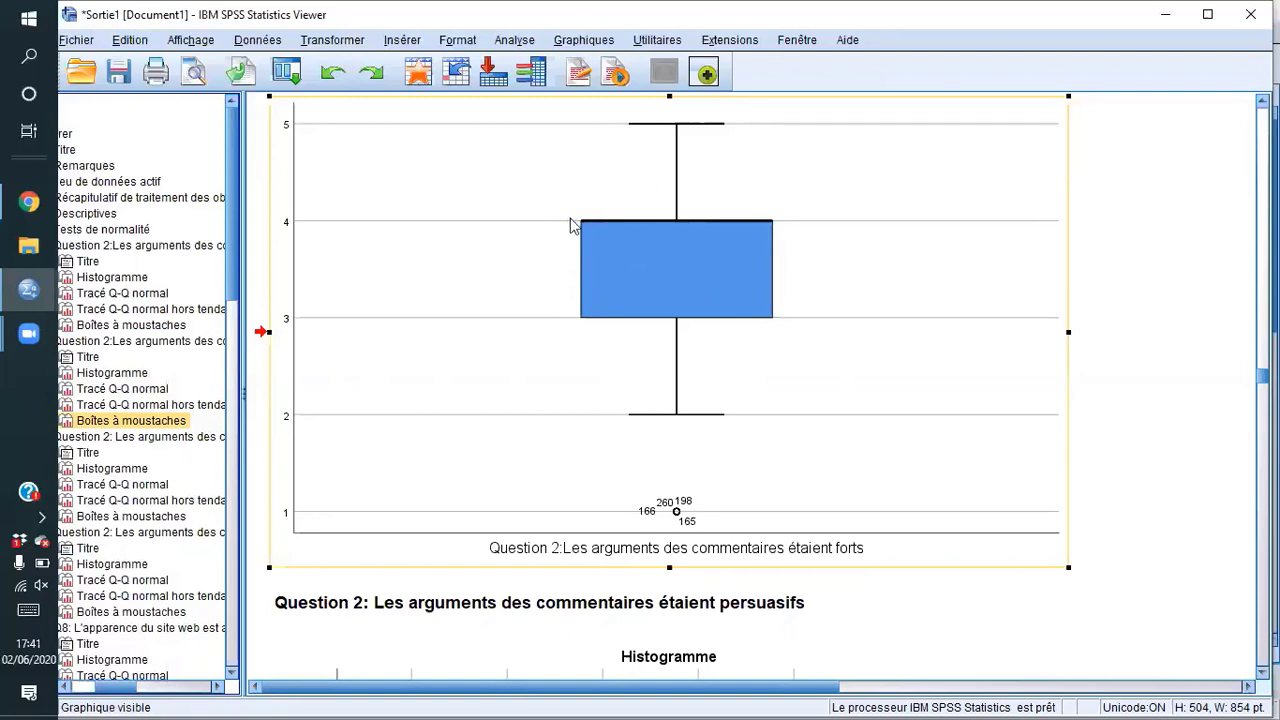
Step: Display the box plots of the Question 2 "persuasifs" and "bons" variables in the Explorer output
click(131, 516)
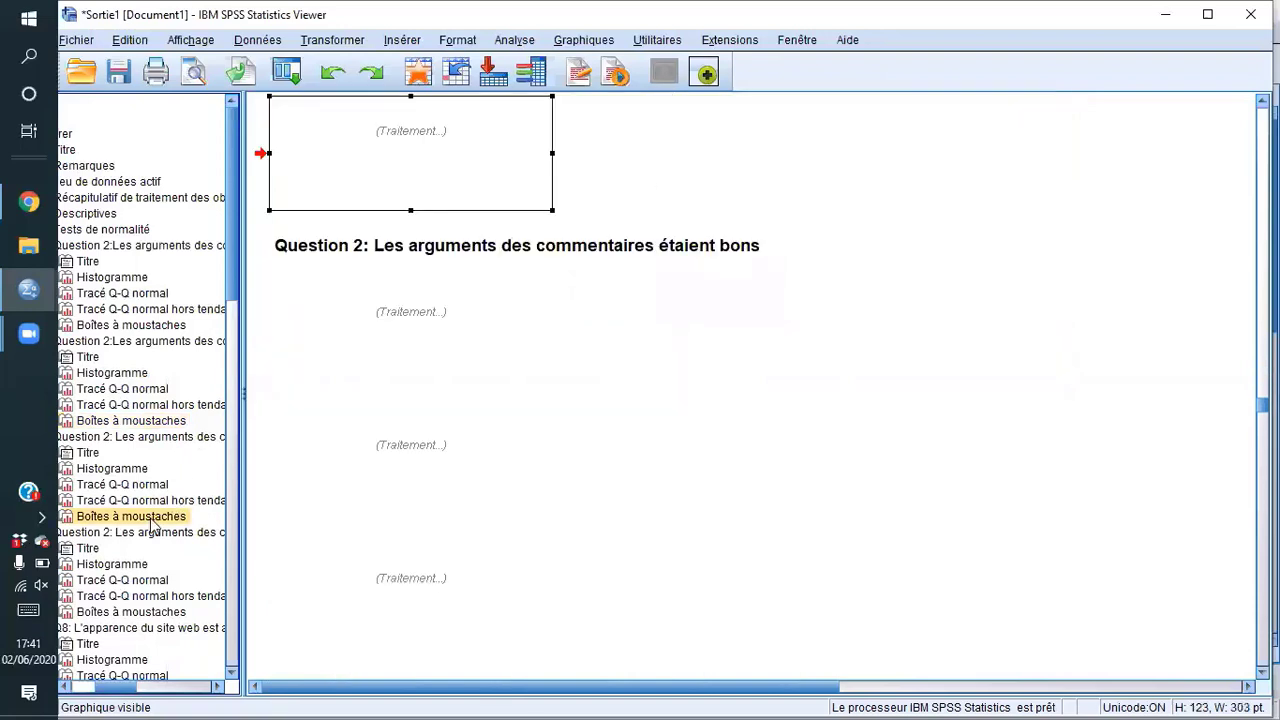
click(131, 612)
scroll(172, 545, down, 2)
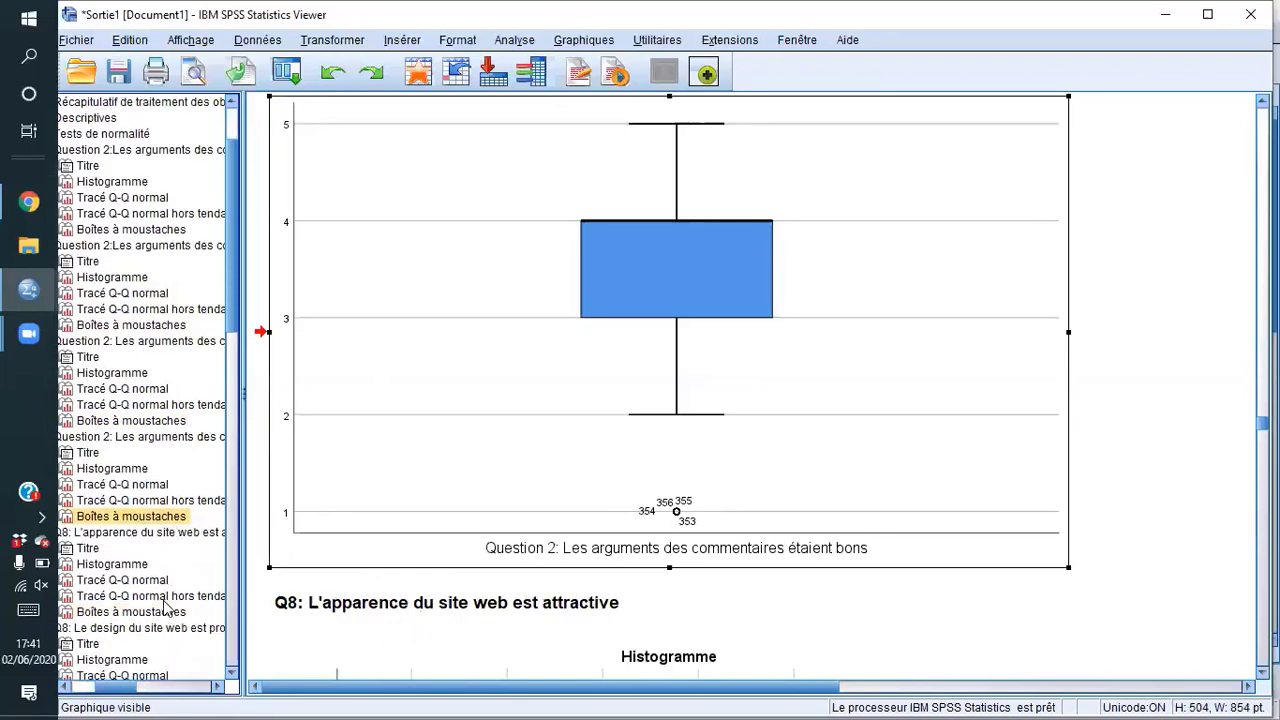
scroll(165, 600, down, 1)
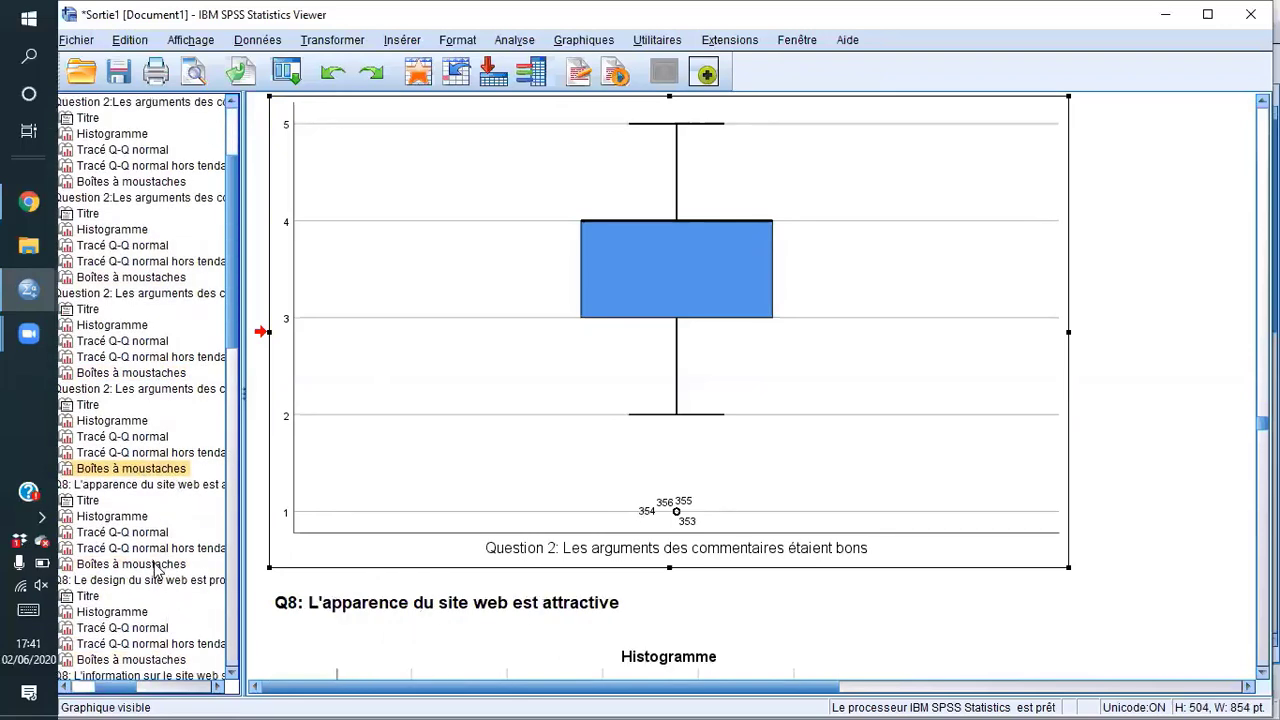
Step: Examine the box plots of the Q8 variables on the website's attractive appearance and professional design
click(155, 566)
scroll(155, 555, down, 2)
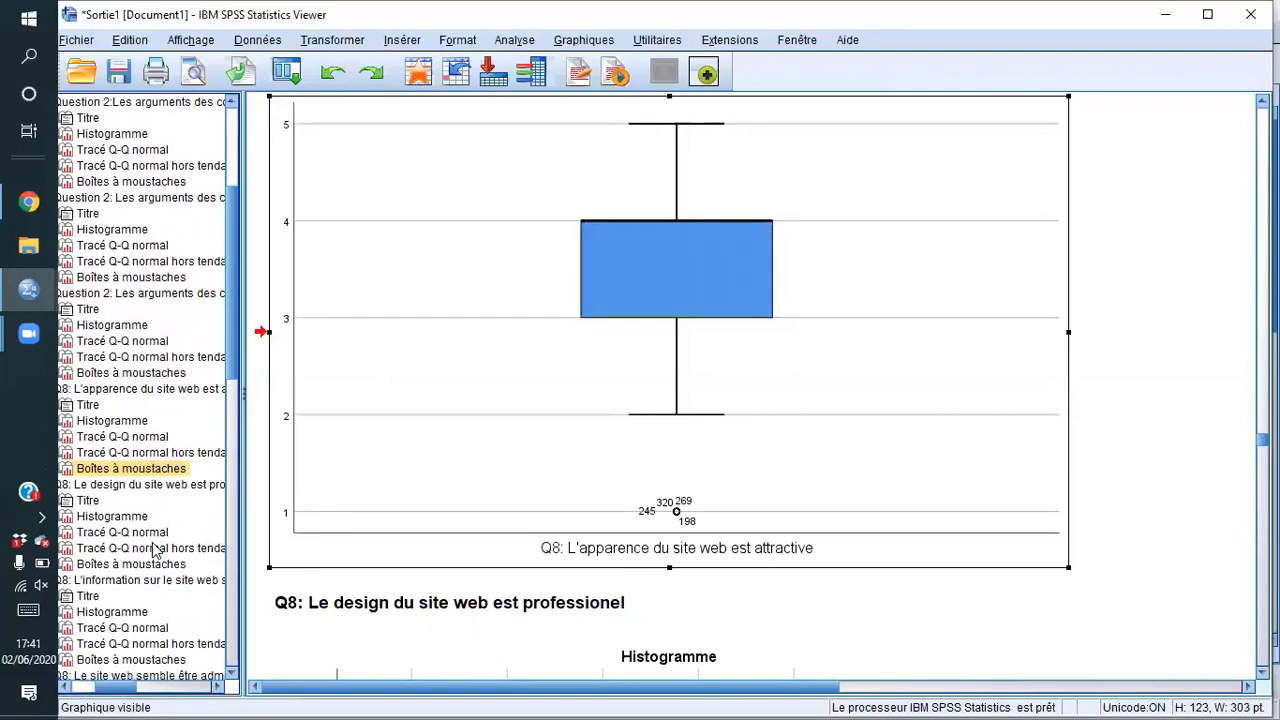
click(155, 566)
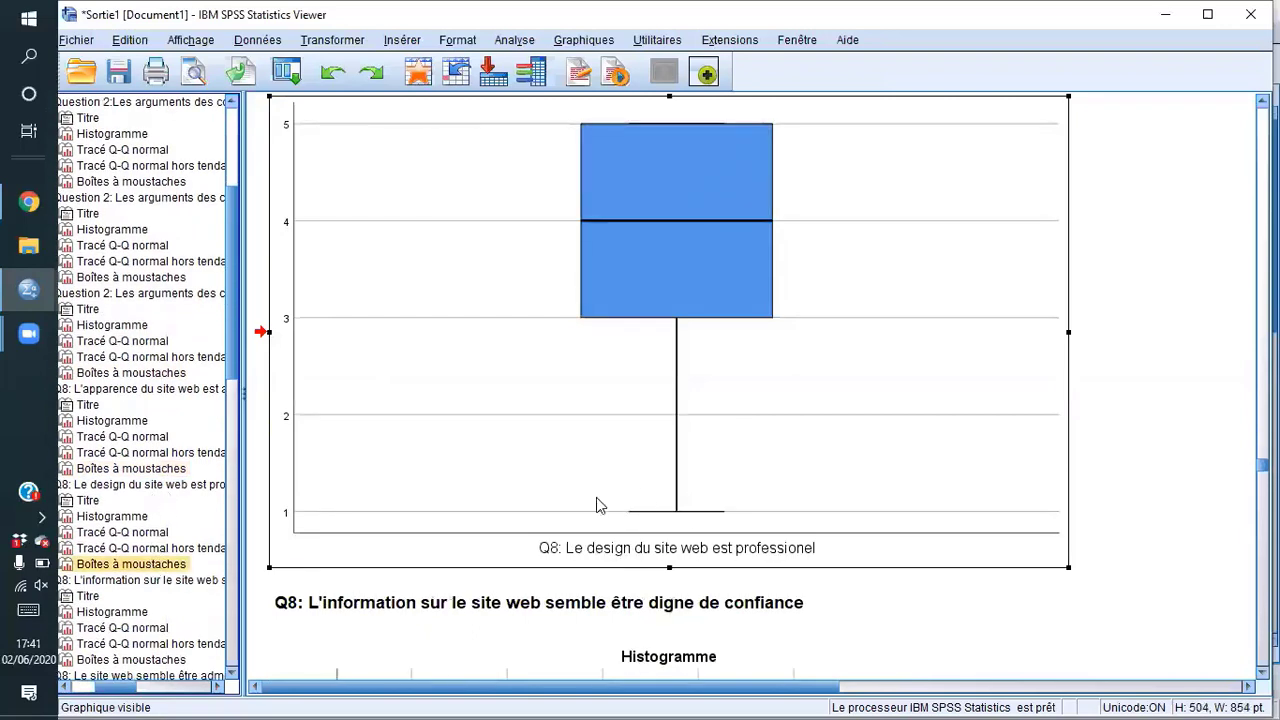
scroll(729, 280, up, 5)
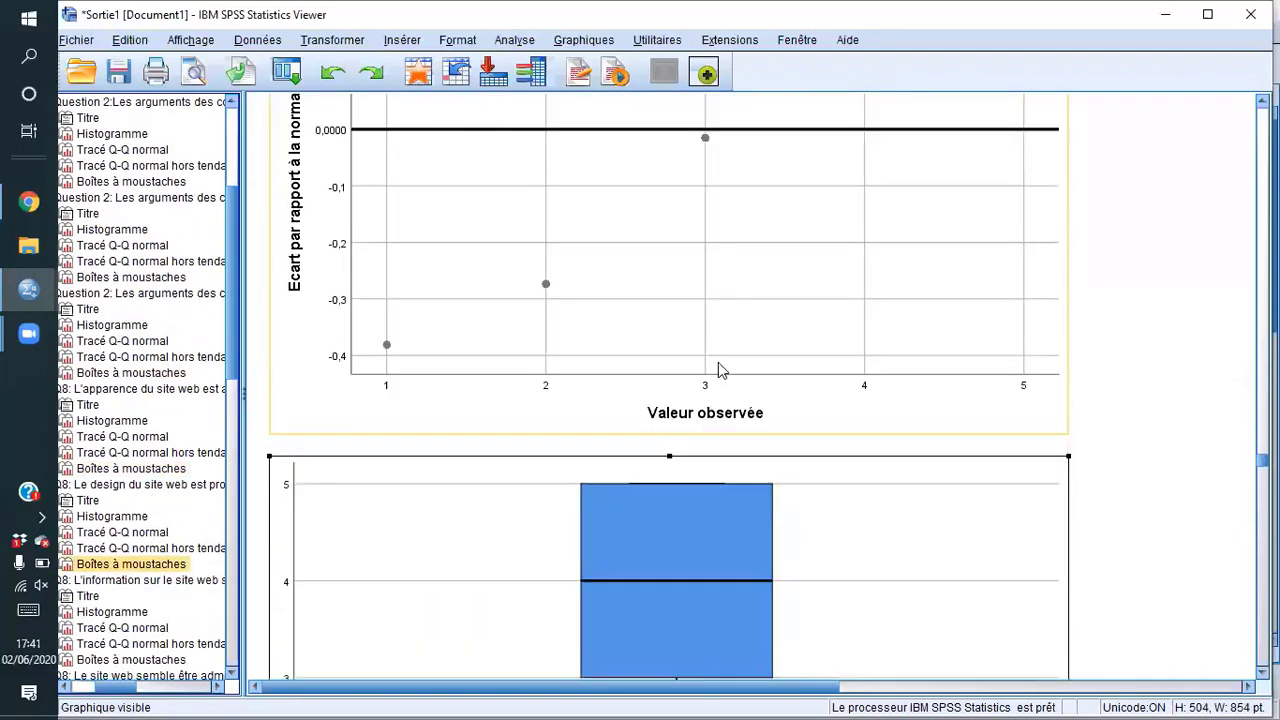
scroll(718, 368, down, 2)
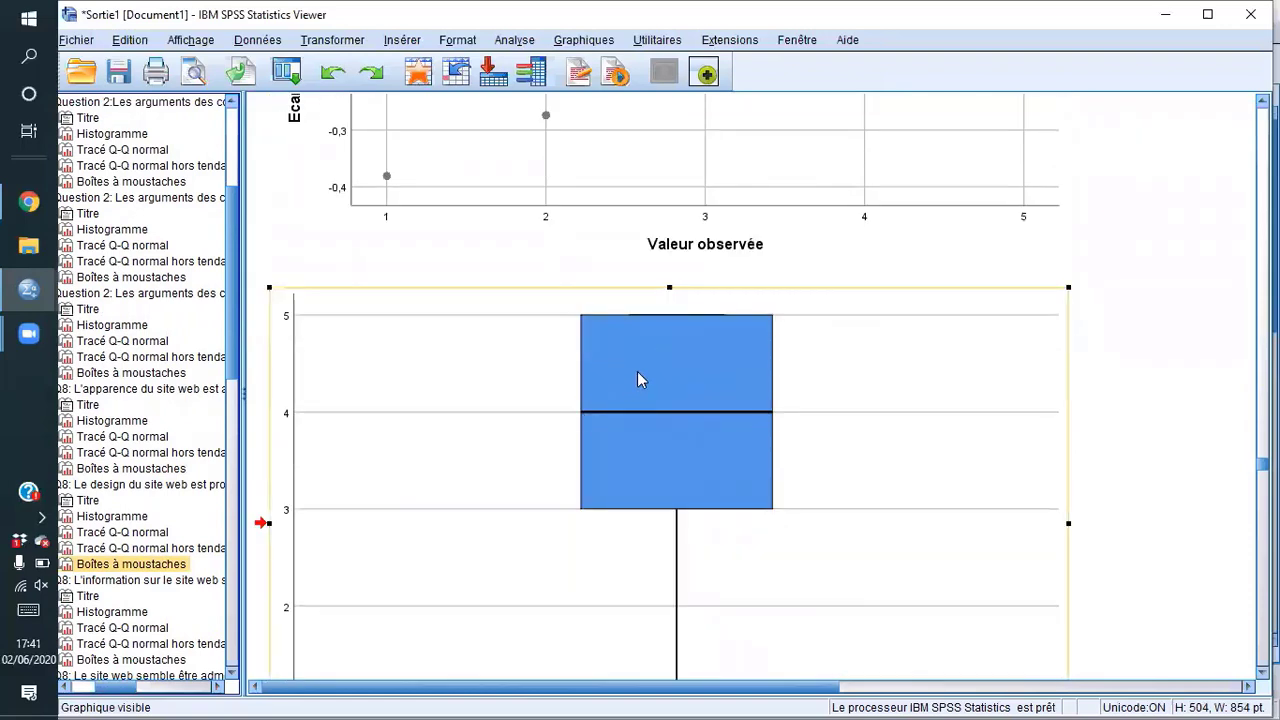
scroll(671, 449, down, 1)
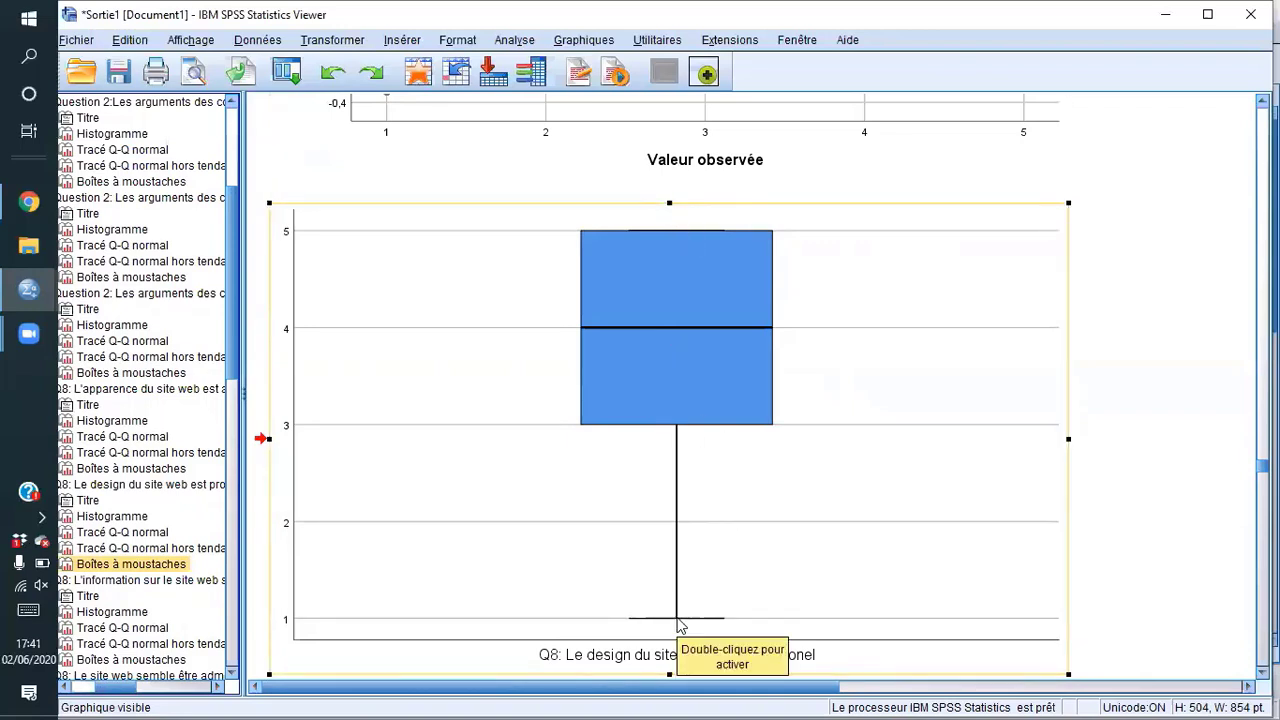
Step: Examine the box plots of the Q8 variables on trustworthy information, administration by computing experts and administrators knowledgeable about accommodation
click(135, 661)
scroll(176, 598, down, 2)
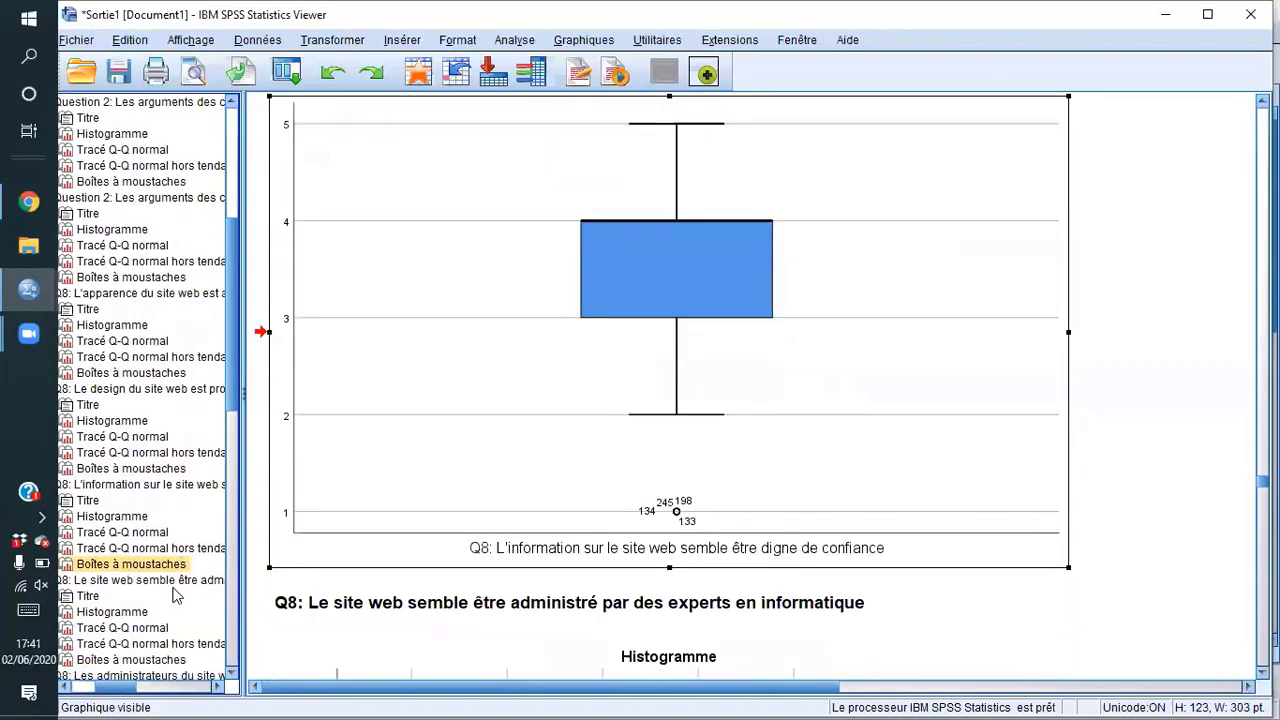
scroll(173, 595, down, 1)
click(150, 566)
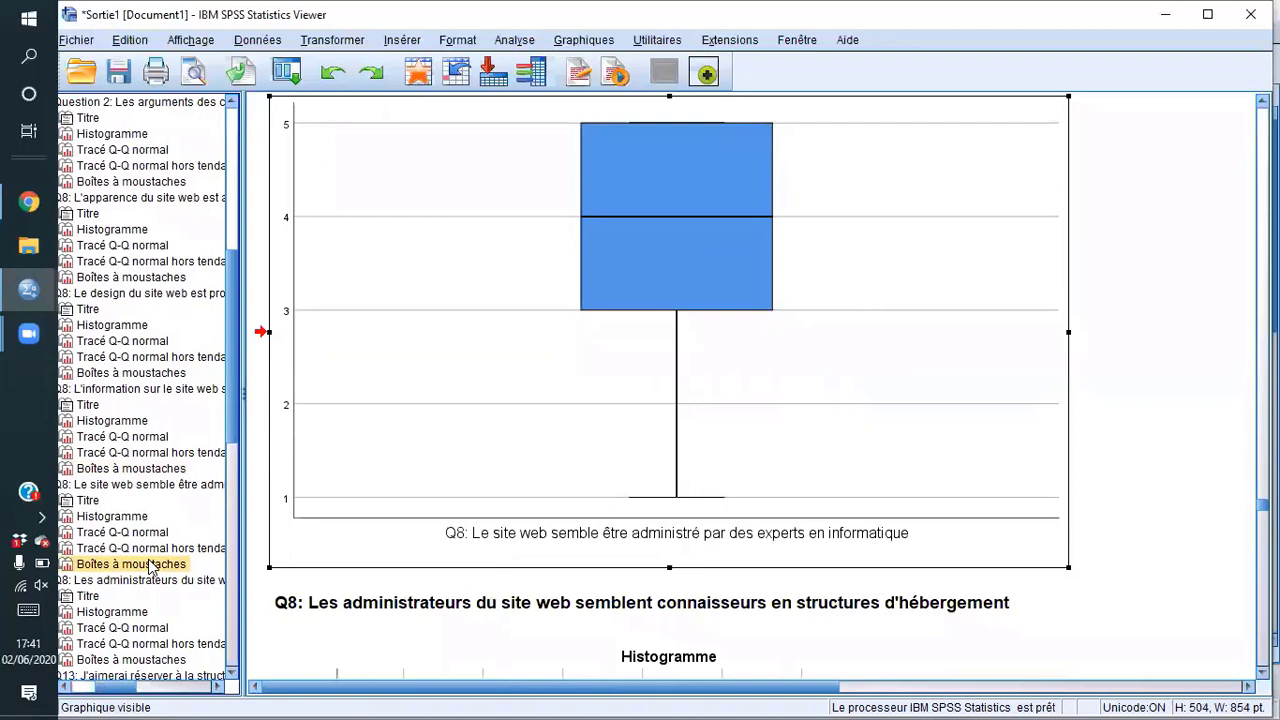
scroll(150, 566, down, 2)
click(150, 565)
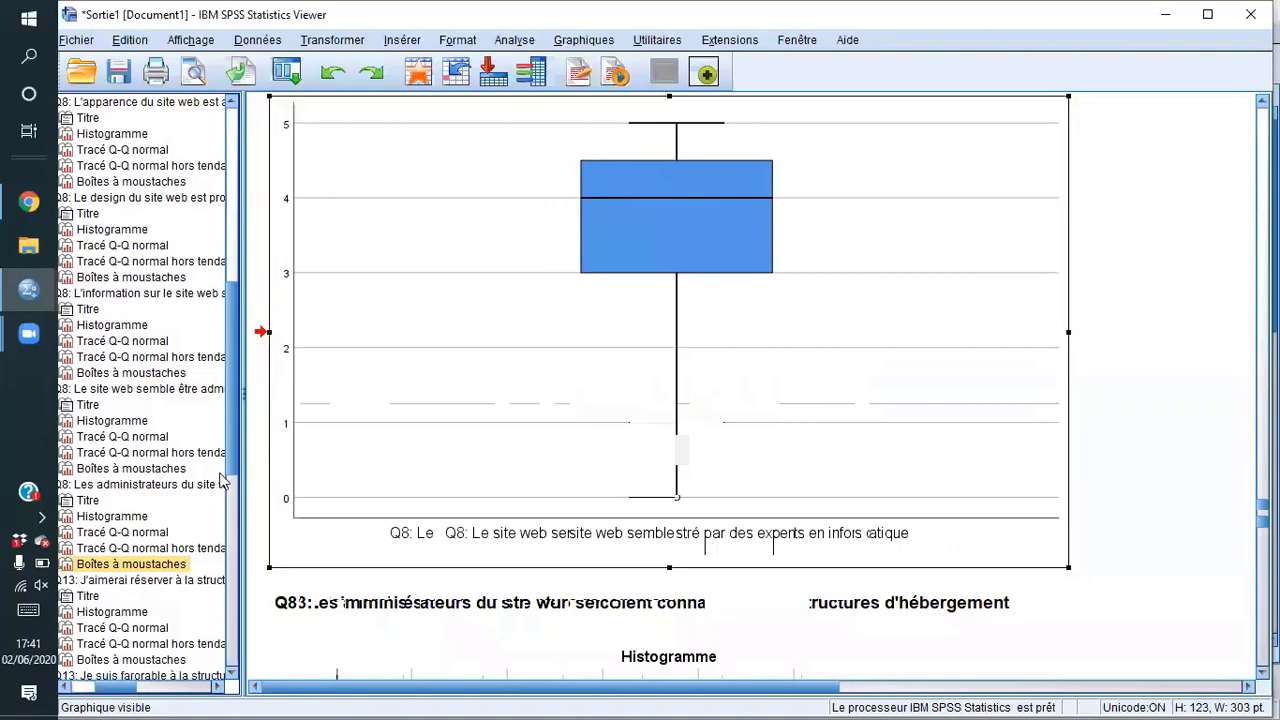
Step: Examine the box plot, normal Q-Q plot and detrended Q-Q plot of Q13 "J'aimerai réserver à la structure recommandée"
click(163, 661)
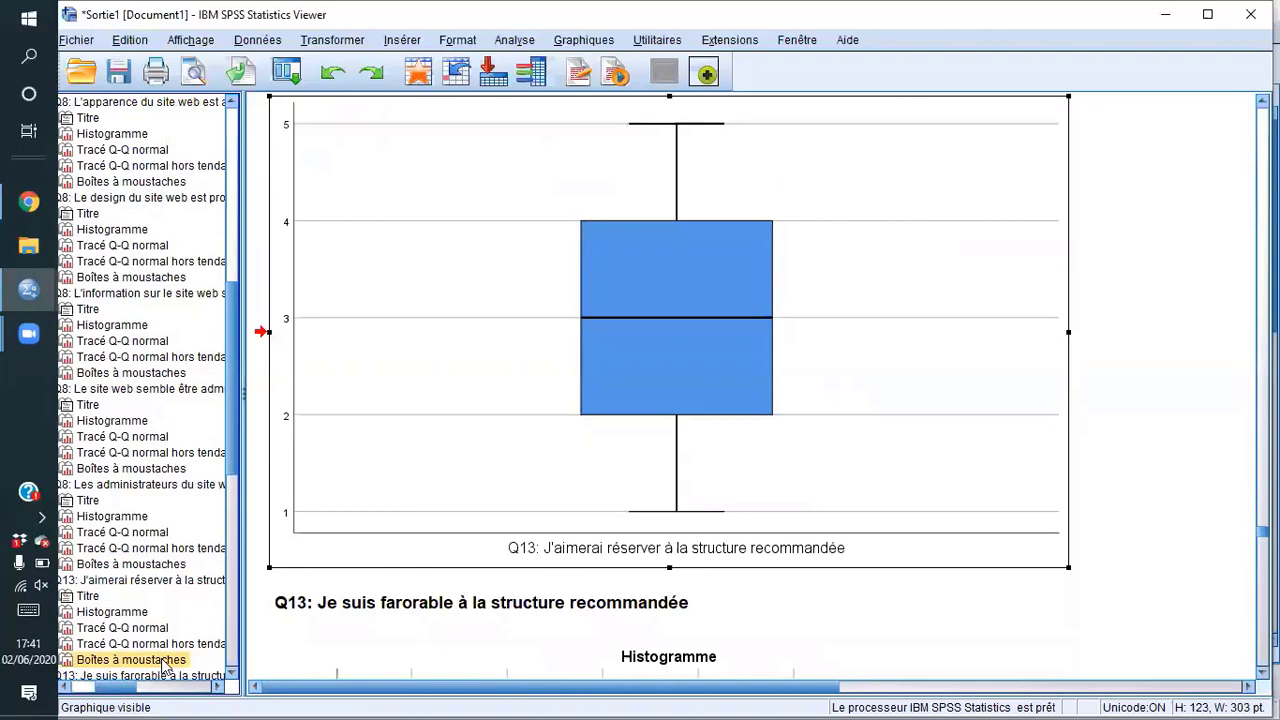
click(911, 553)
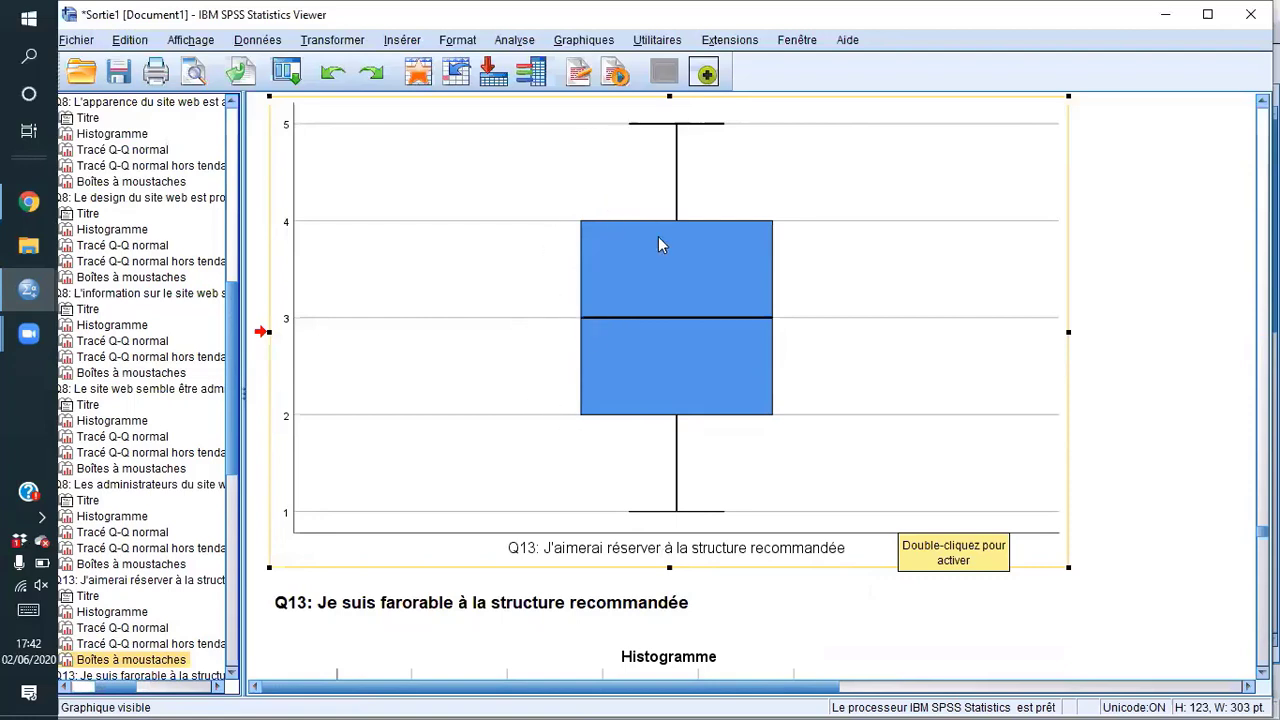
scroll(660, 245, up, 1)
scroll(660, 242, up, 10)
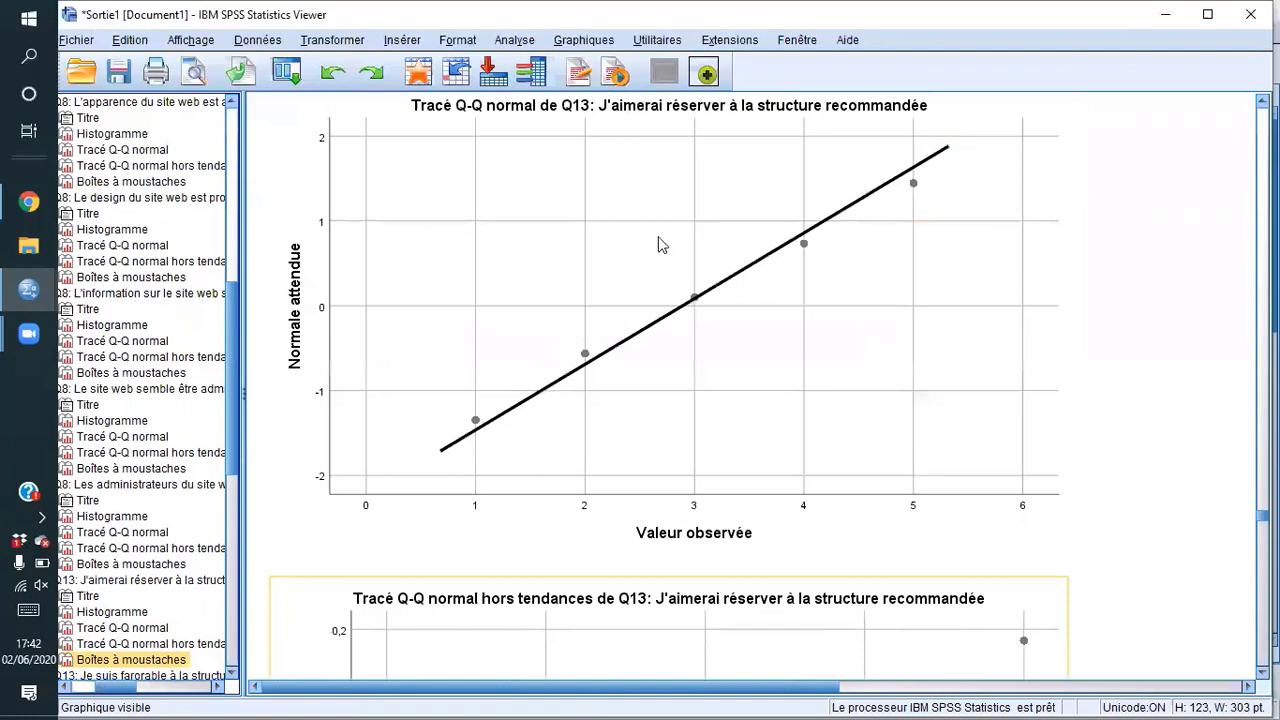
scroll(727, 341, down, 1)
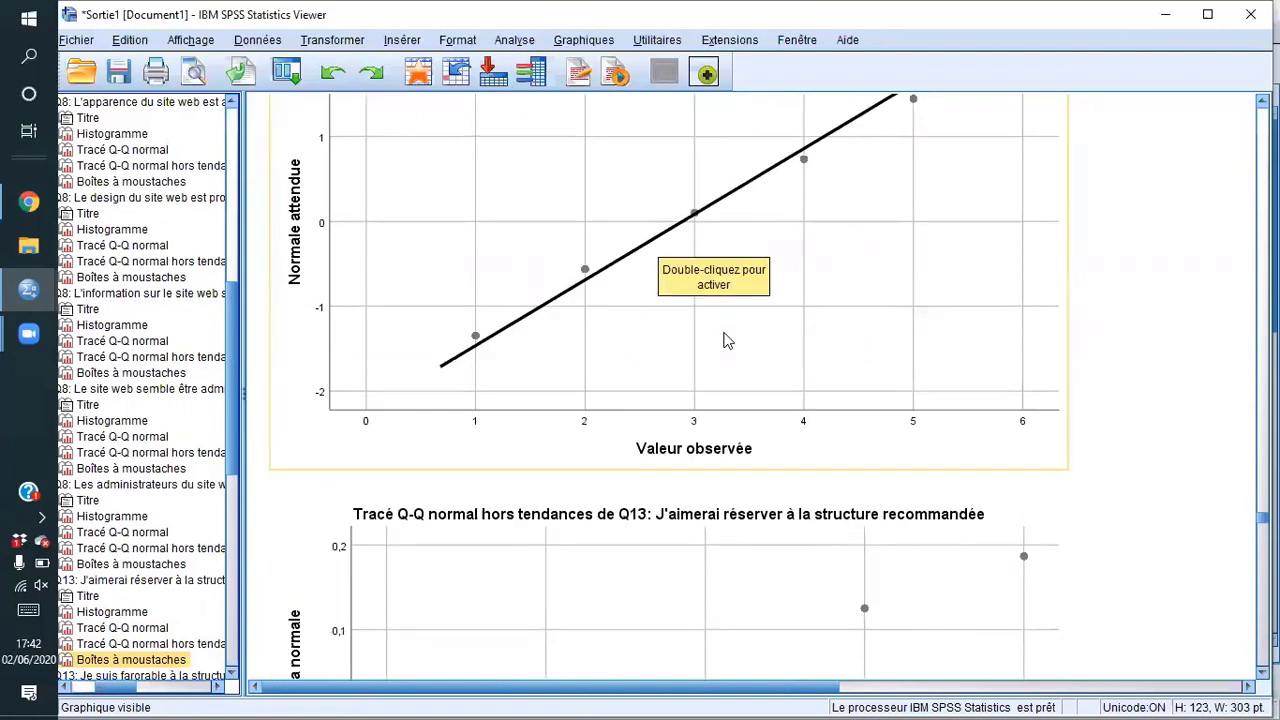
scroll(727, 341, down, 2)
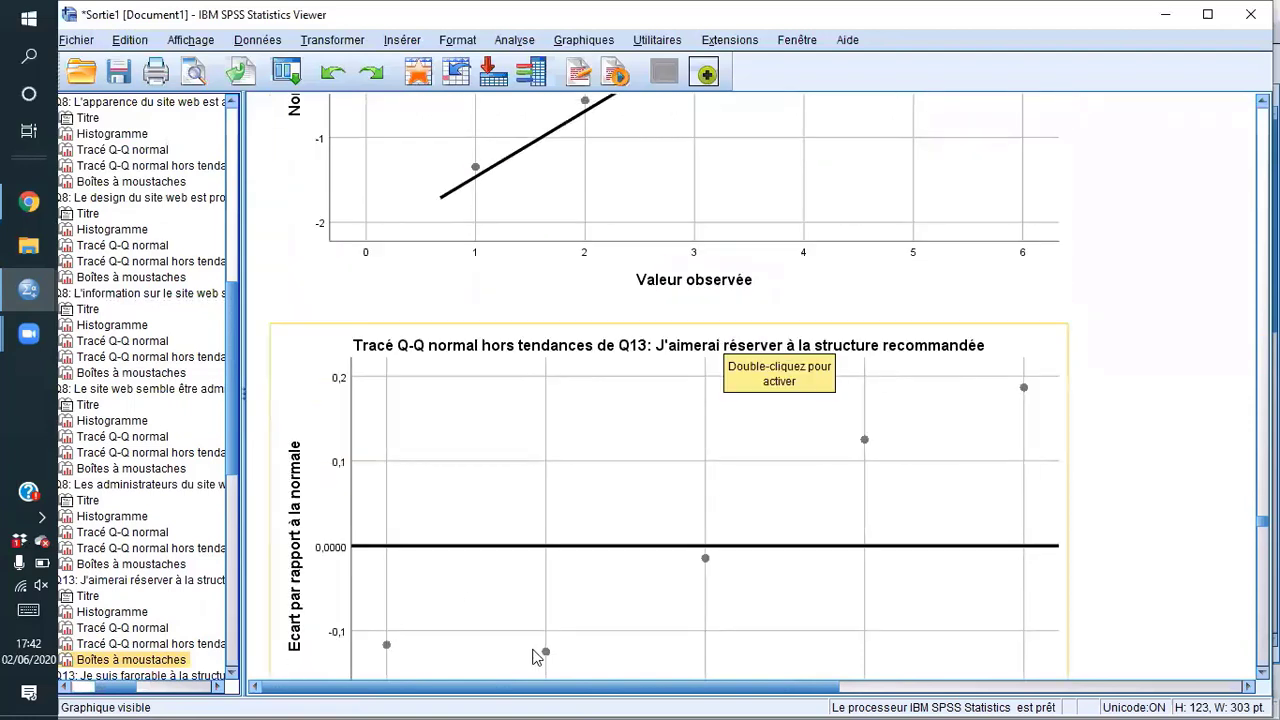
scroll(647, 487, down, 1)
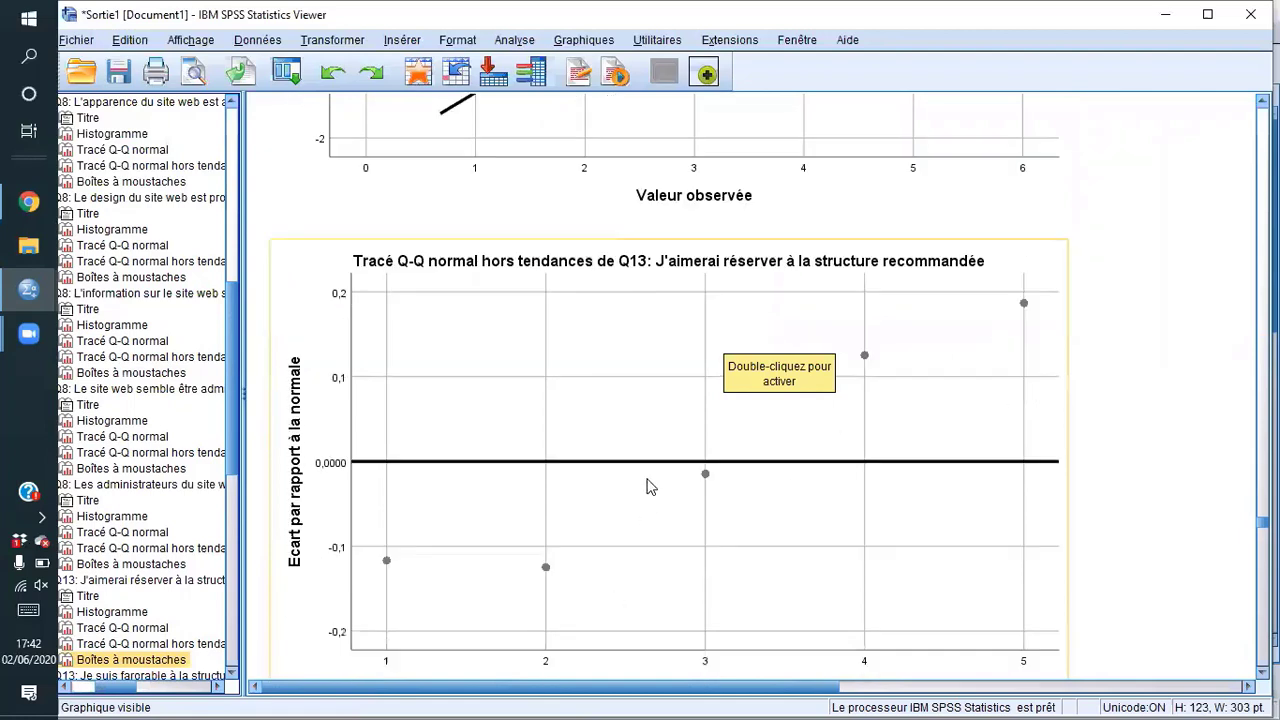
scroll(647, 487, down, 6)
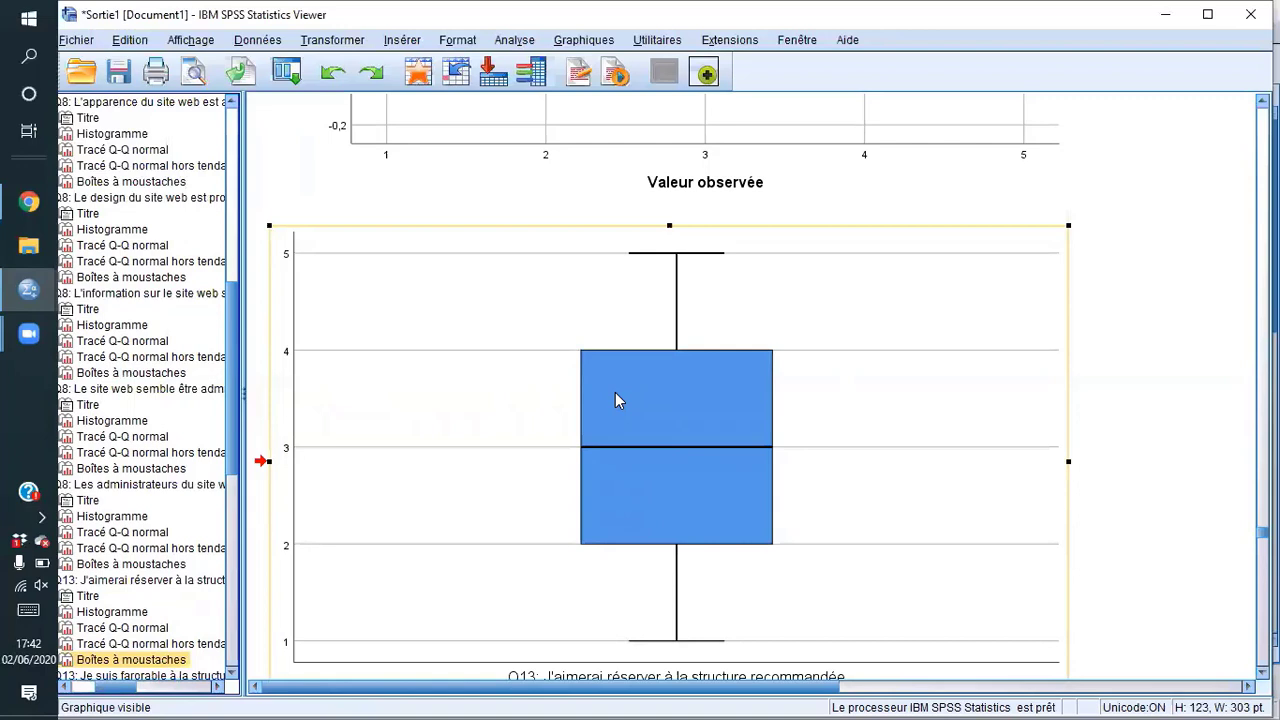
scroll(615, 392, down, 1)
scroll(615, 392, up, 3)
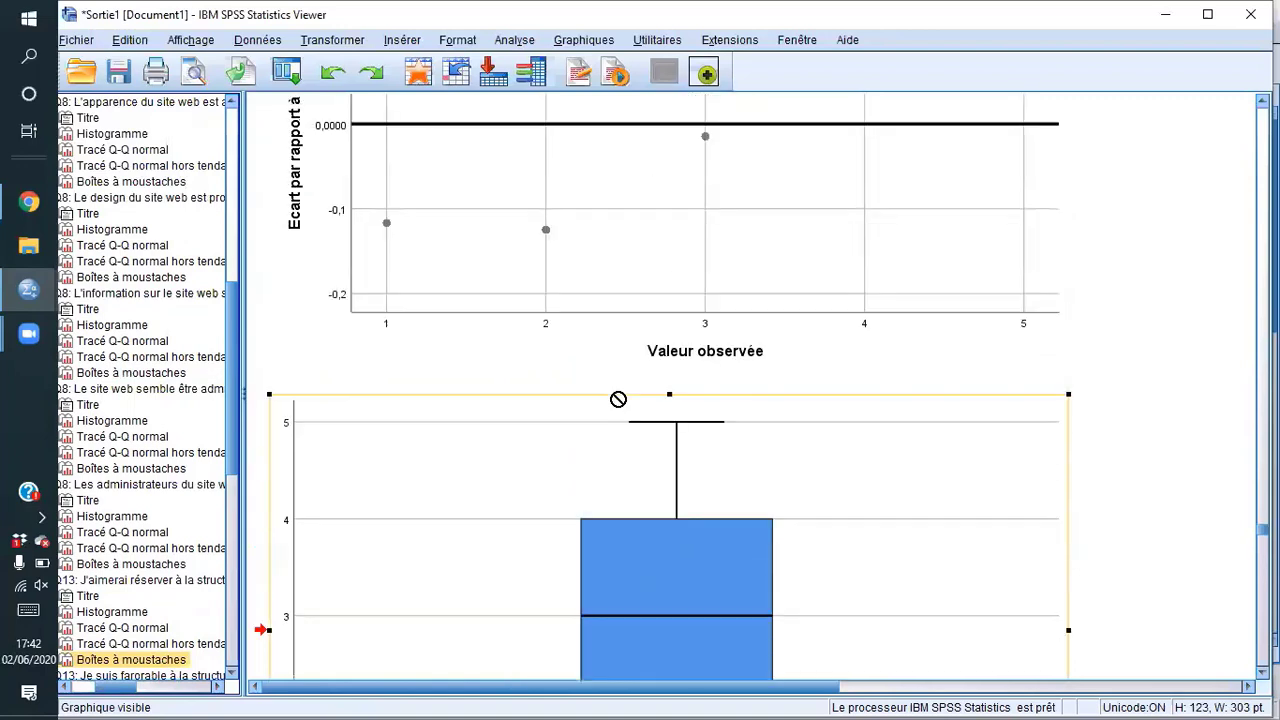
scroll(615, 392, down, 2)
scroll(615, 395, down, 1)
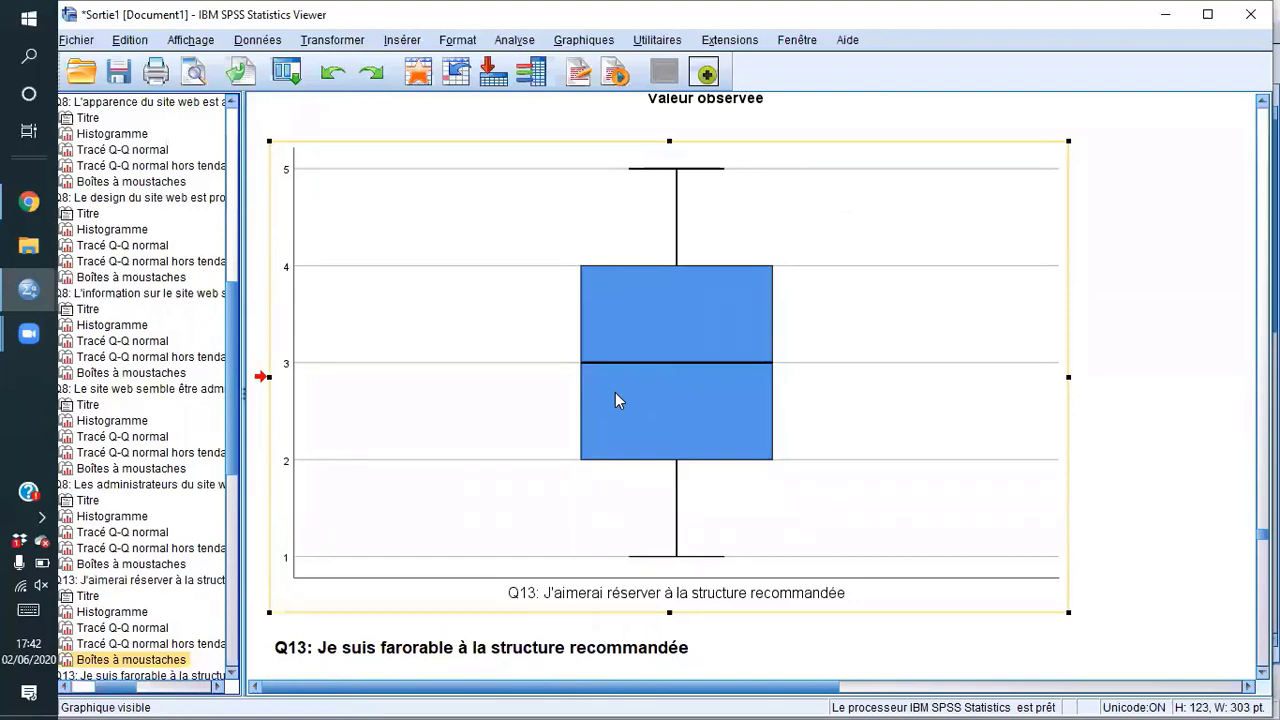
Step: Examine the histogram, Q-Q plots and box plot of Q13 "Je suis farorable à la structure recommandée"
scroll(615, 395, down, 1)
scroll(615, 392, down, 4)
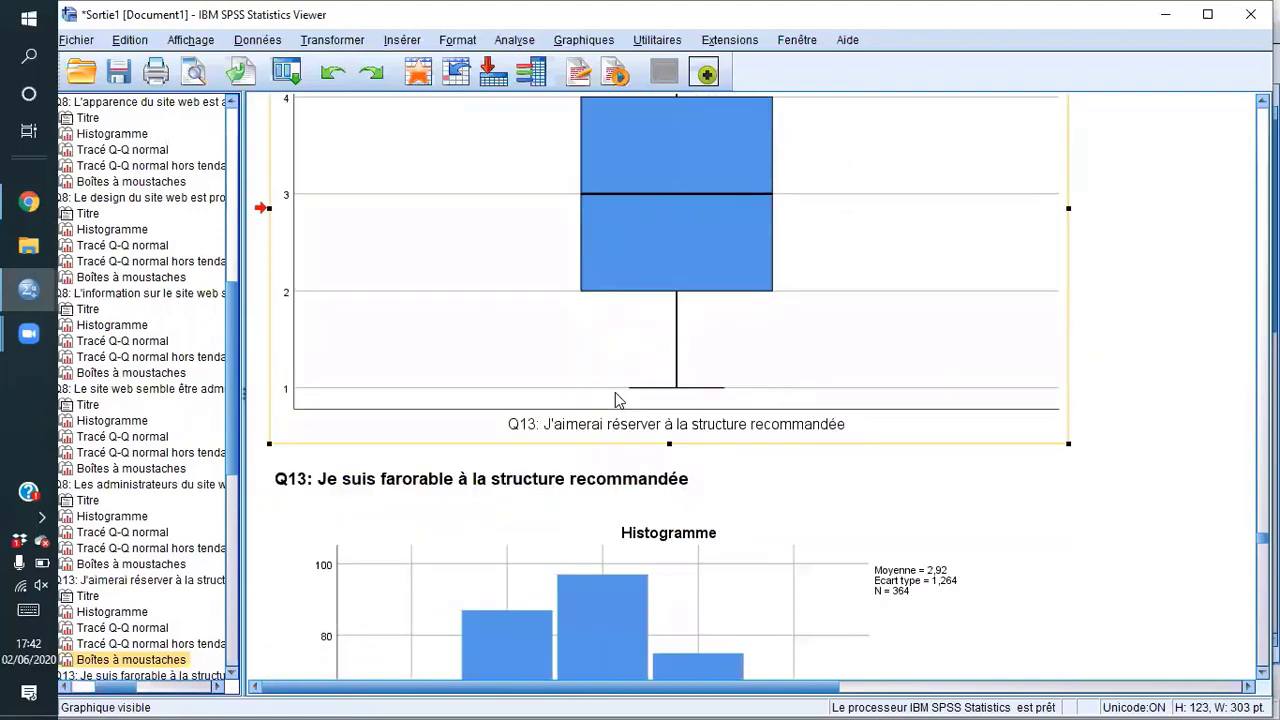
scroll(618, 399, down, 15)
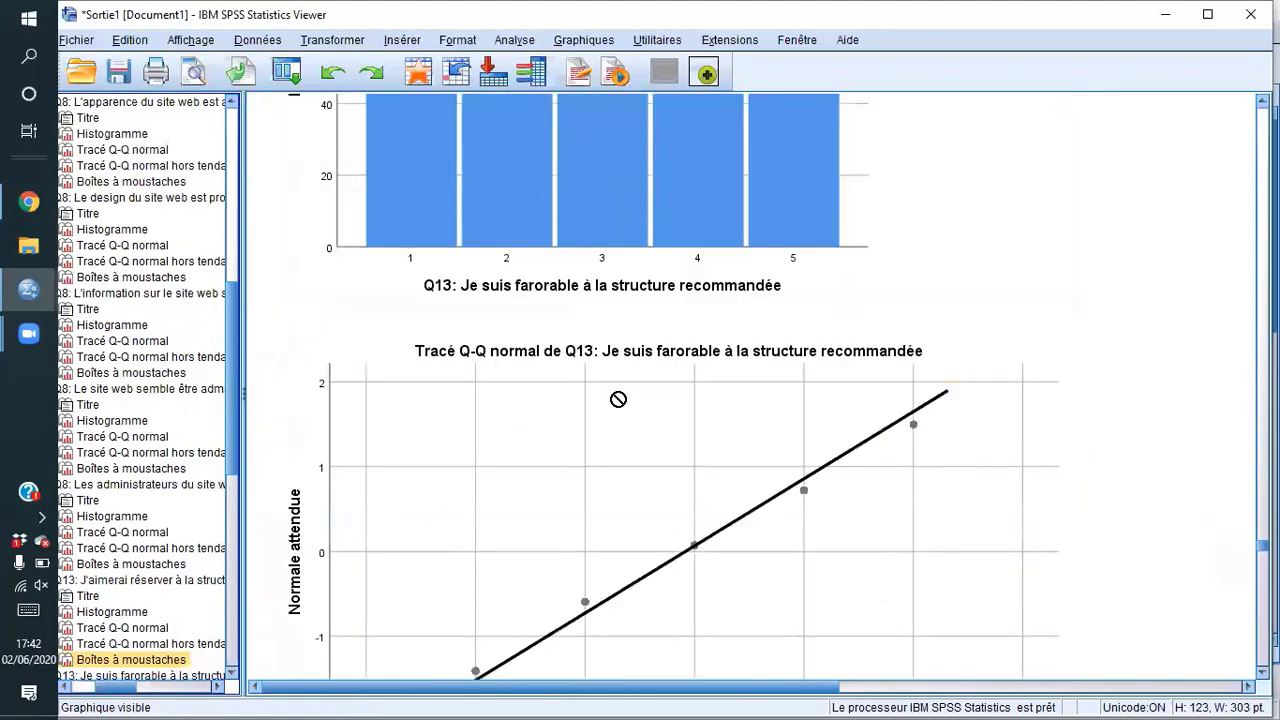
scroll(618, 399, down, 5)
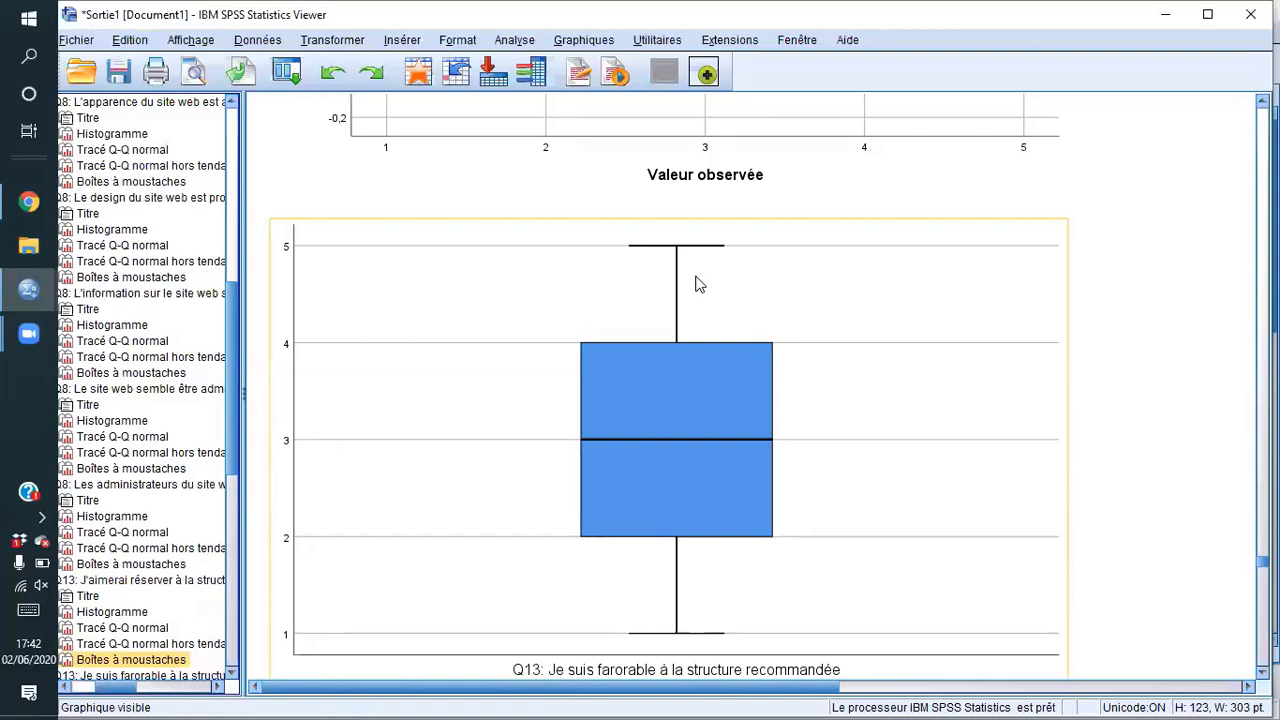
scroll(697, 284, down, 2)
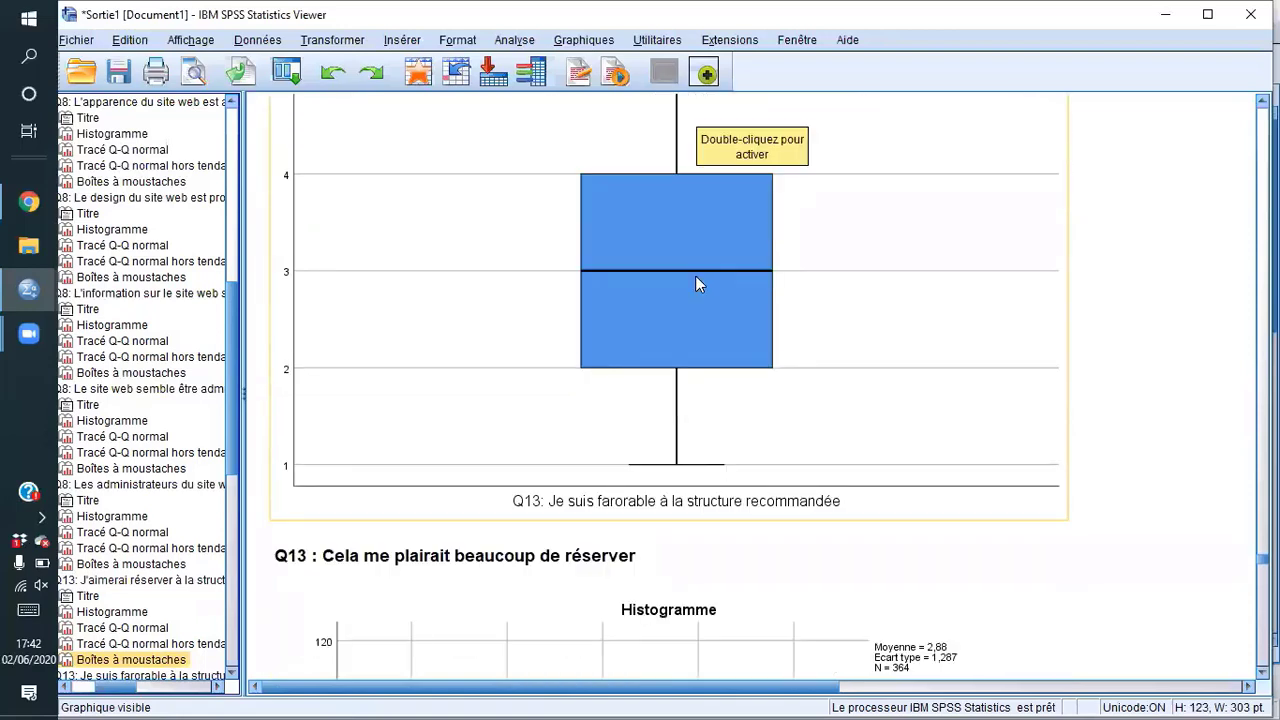
scroll(697, 280, up, 1)
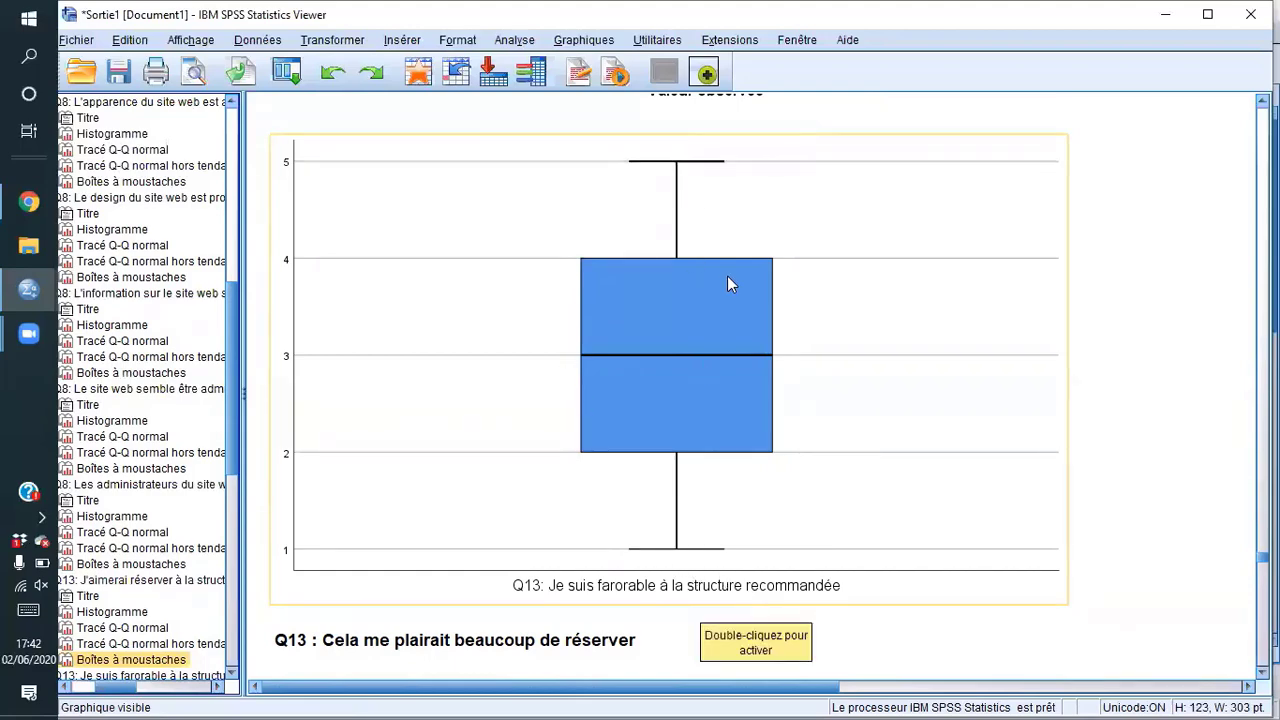
Step: Review the plots of the remaining Q13 variables and Q14, down to the frequencies histogram with its normal curve
scroll(731, 280, down, 3)
scroll(730, 283, down, 15)
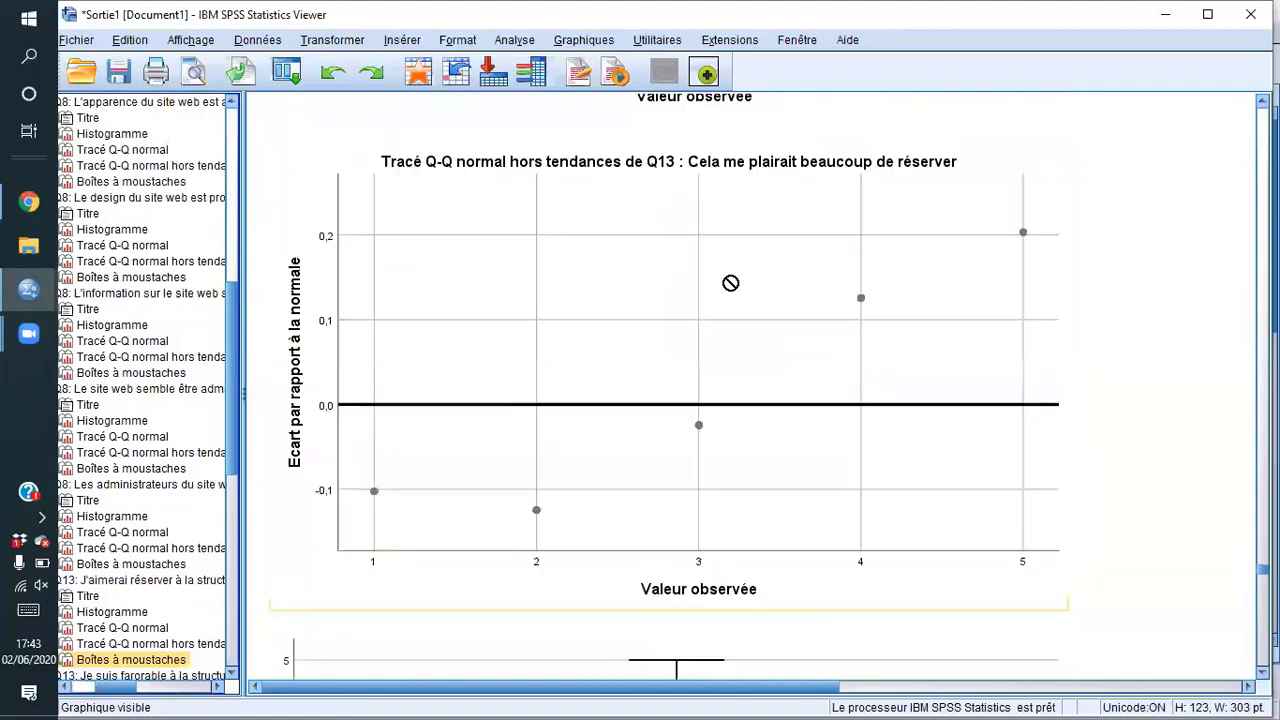
scroll(730, 283, up, 15)
scroll(730, 283, down, 12)
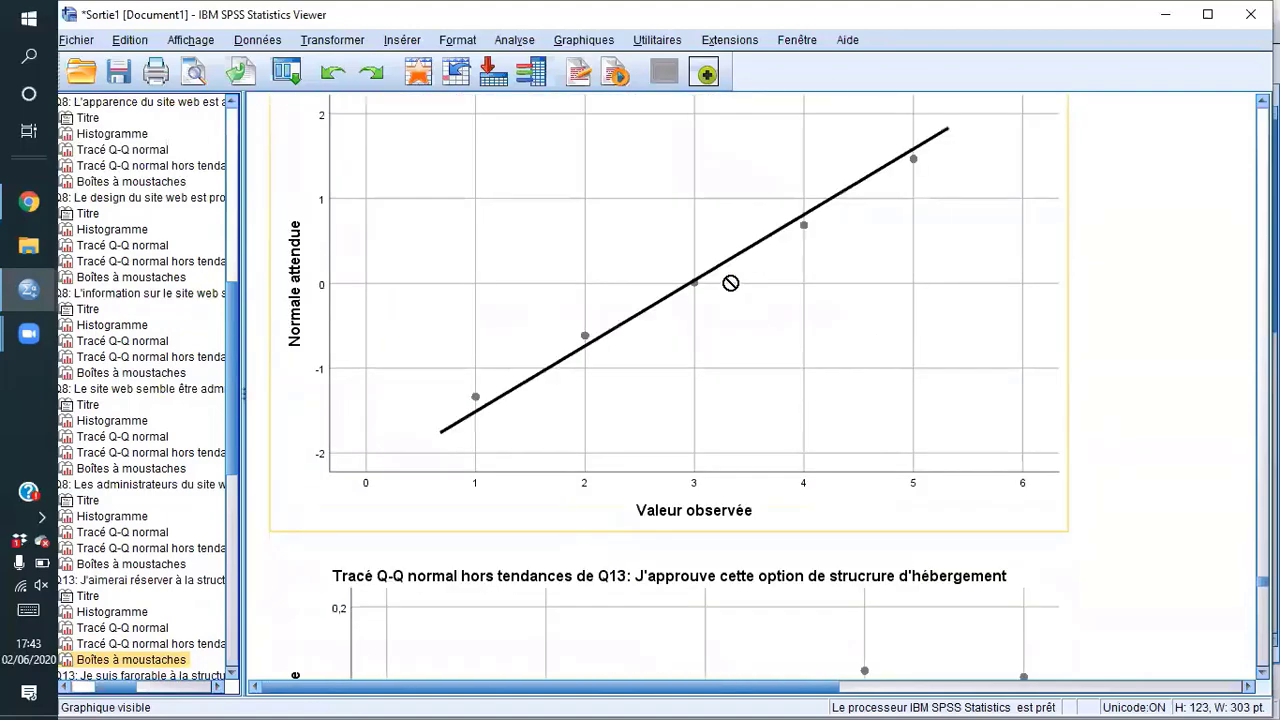
scroll(730, 283, down, 12)
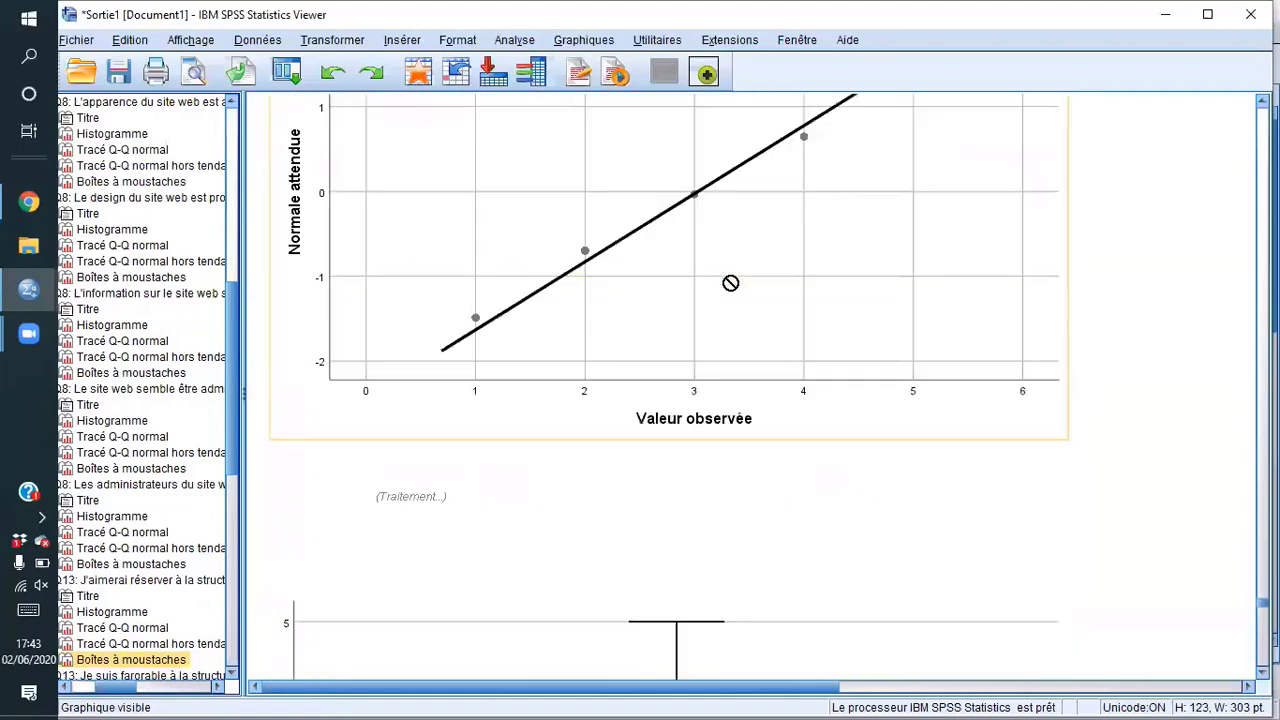
scroll(730, 283, down, 15)
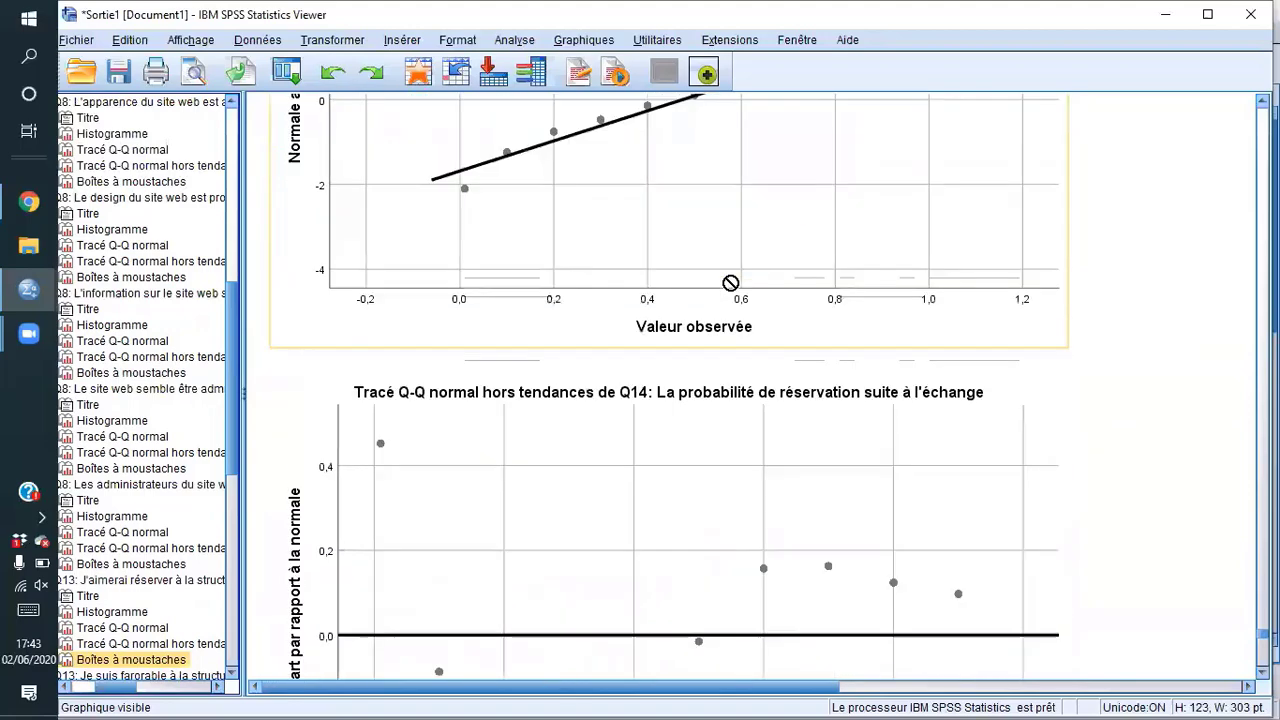
scroll(1094, 606, down, 10)
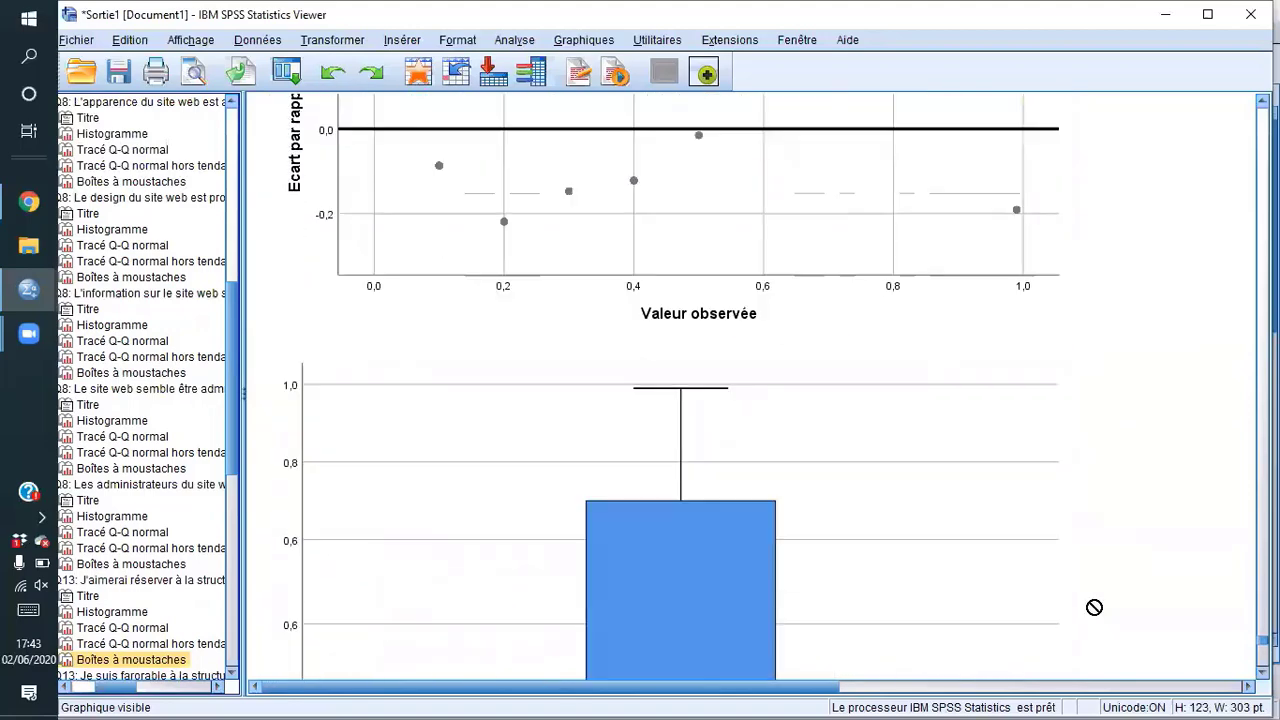
scroll(1096, 605, down, 8)
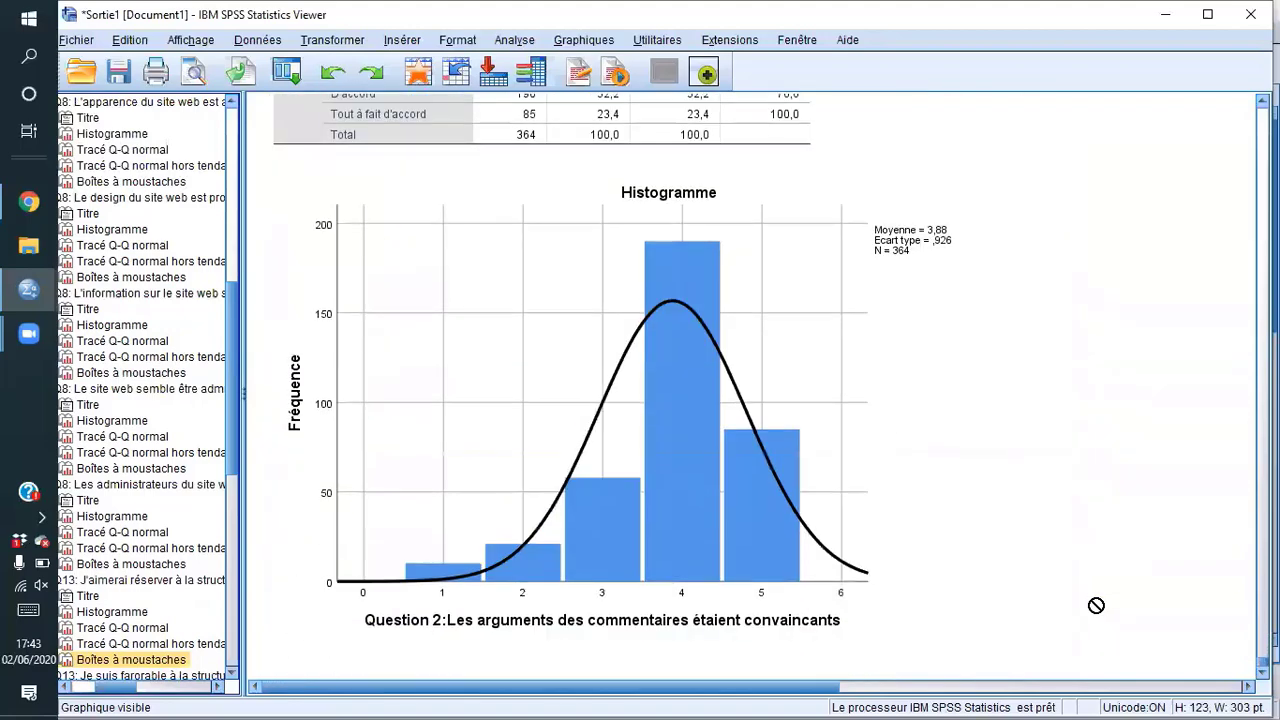
scroll(750, 390, down, 15)
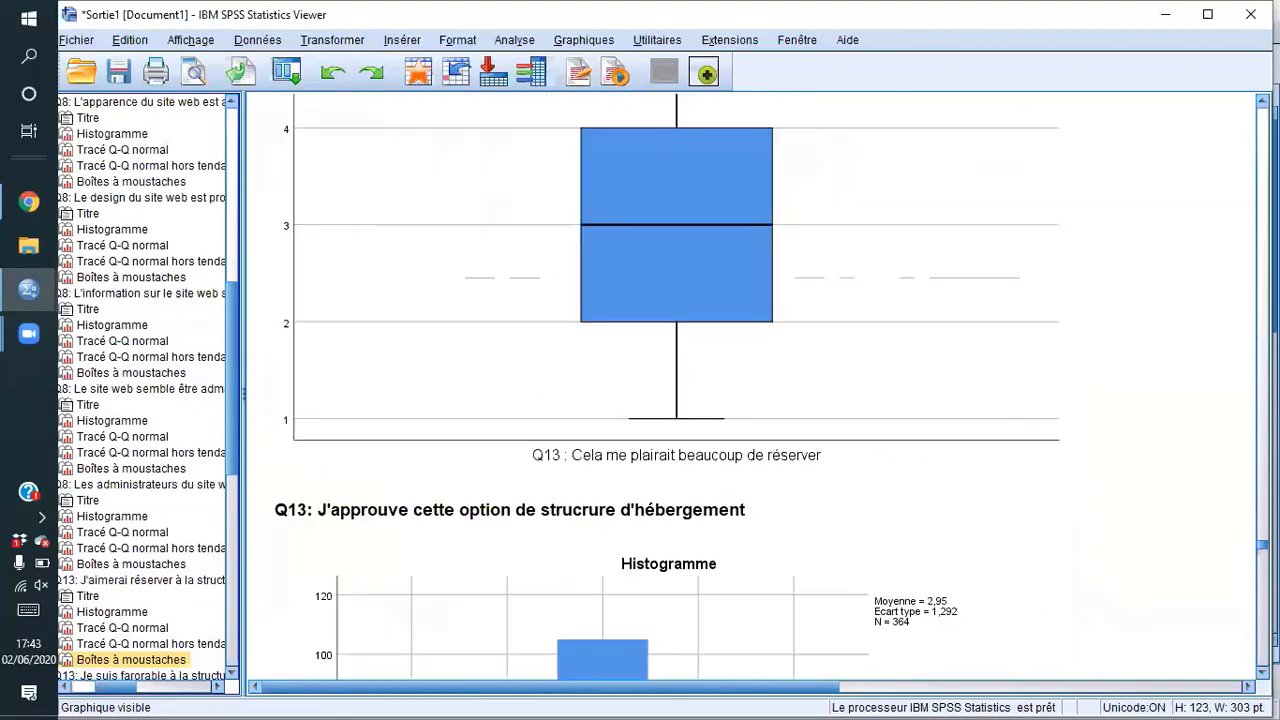
Step: Return to the start of the Explorer output and review the "Récapitulatif de traitement des observations" table
scroll(750, 390, up, 20)
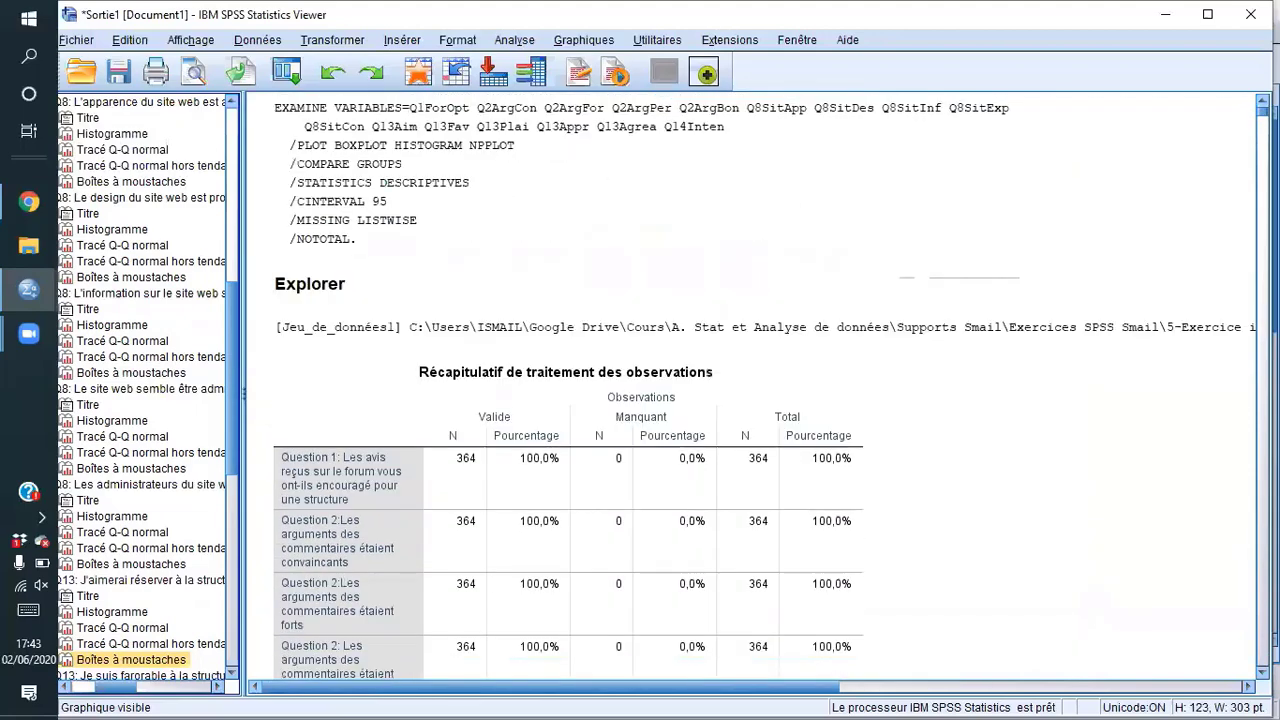
click(1153, 204)
drag(1179, 184, 1109, 216)
scroll(1105, 217, down, 1)
scroll(1109, 217, down, 1)
scroll(1109, 217, down, 1)
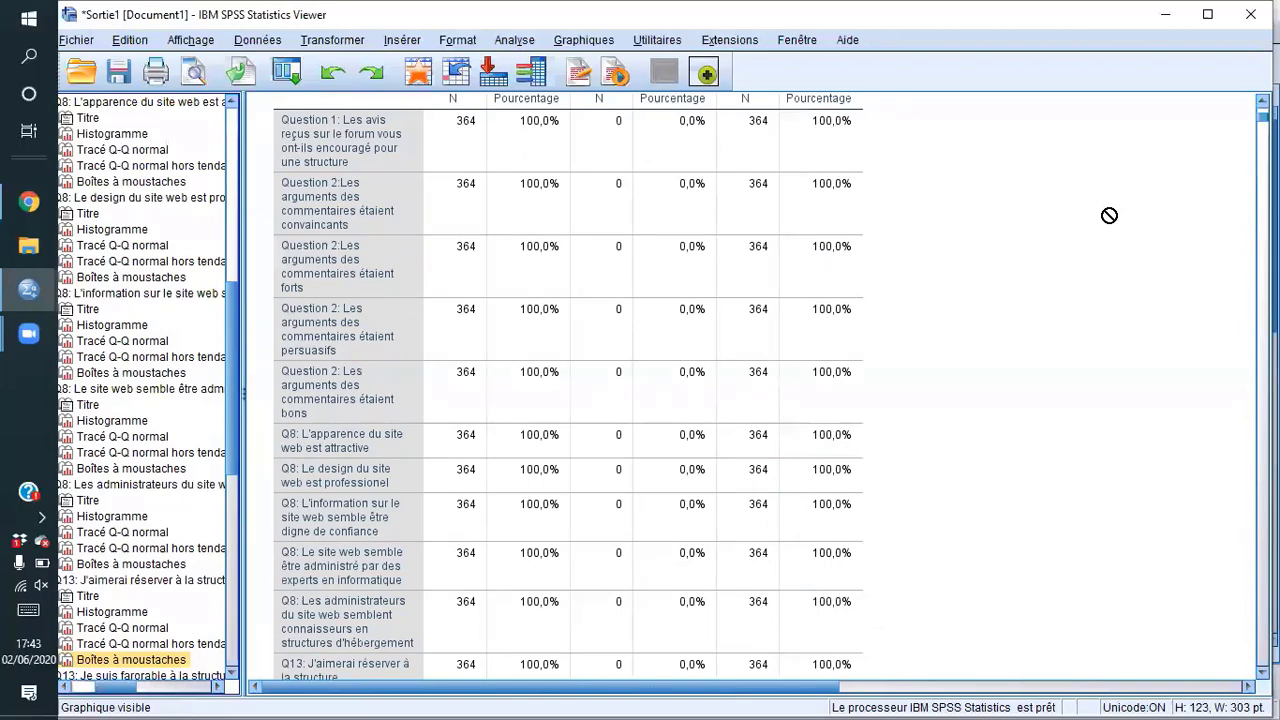
scroll(1109, 216, down, 5)
drag(1109, 216, 1109, 216)
scroll(1109, 216, up, 7)
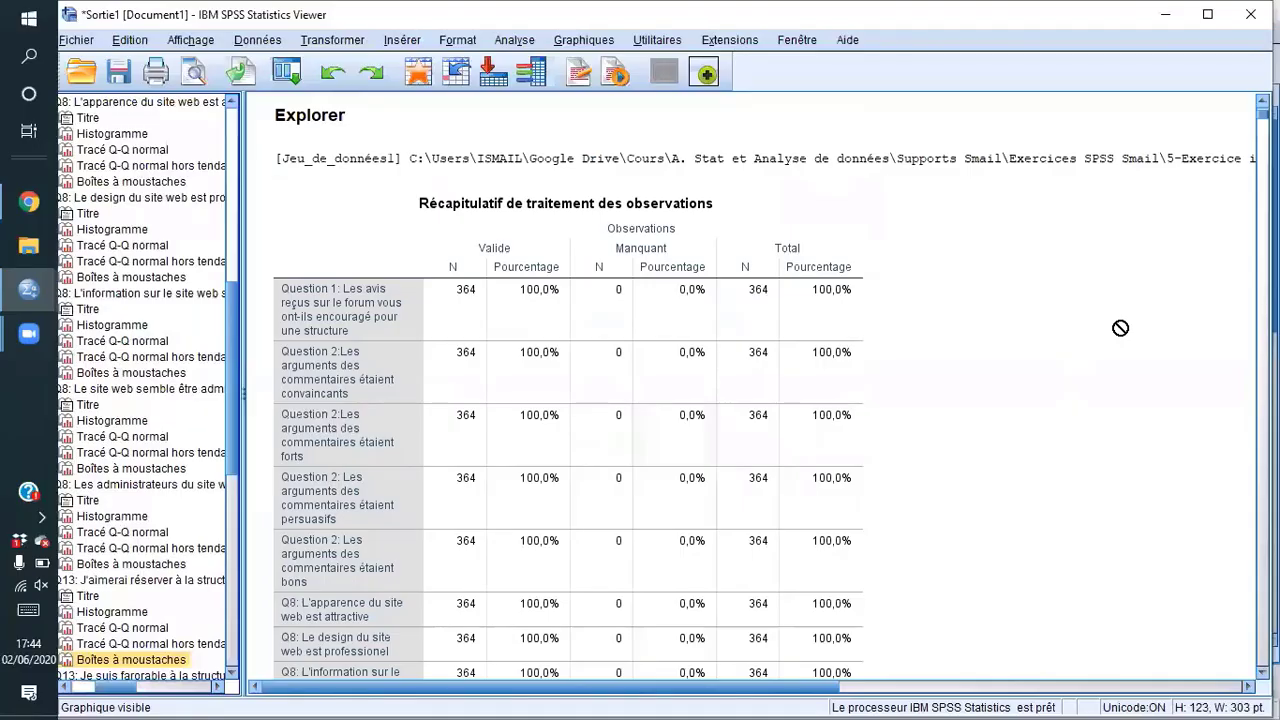
Step: Compare the normal Q-Q plot with the detrended Q-Q plot of Q13 "J'aimerai réserver à la structure recommandée"
scroll(1120, 328, down, 20)
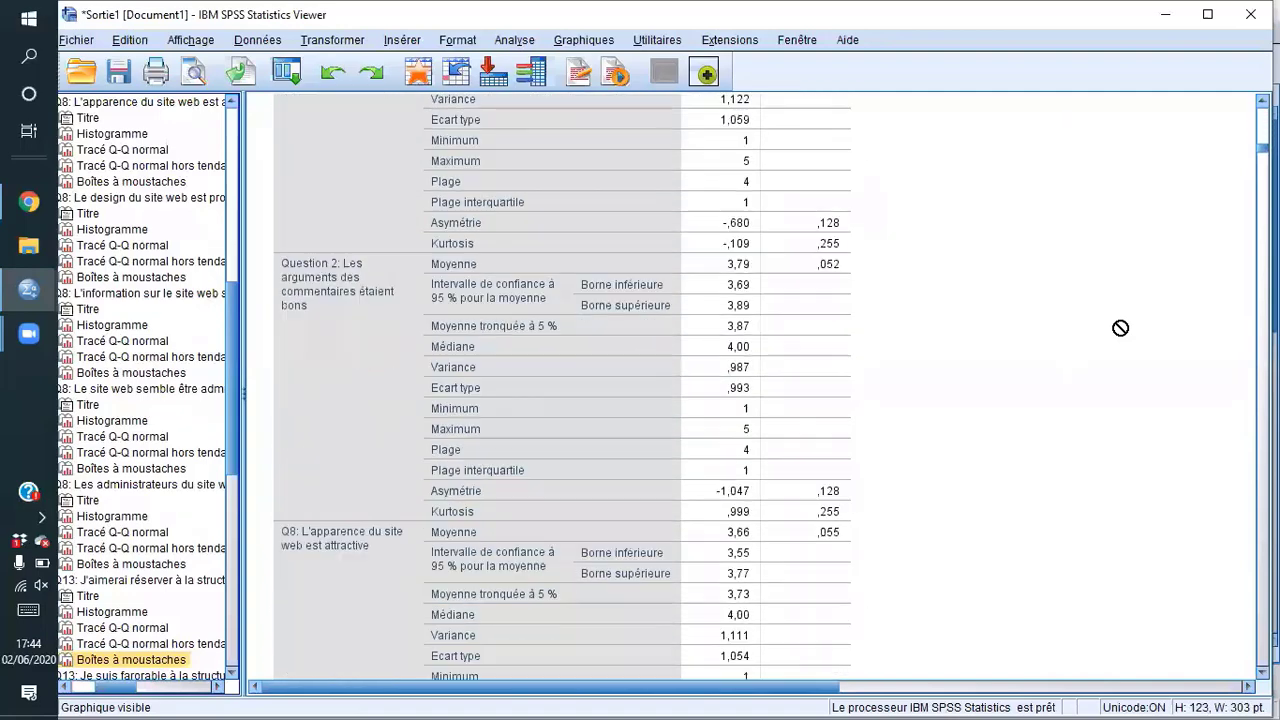
scroll(1120, 328, down, 10)
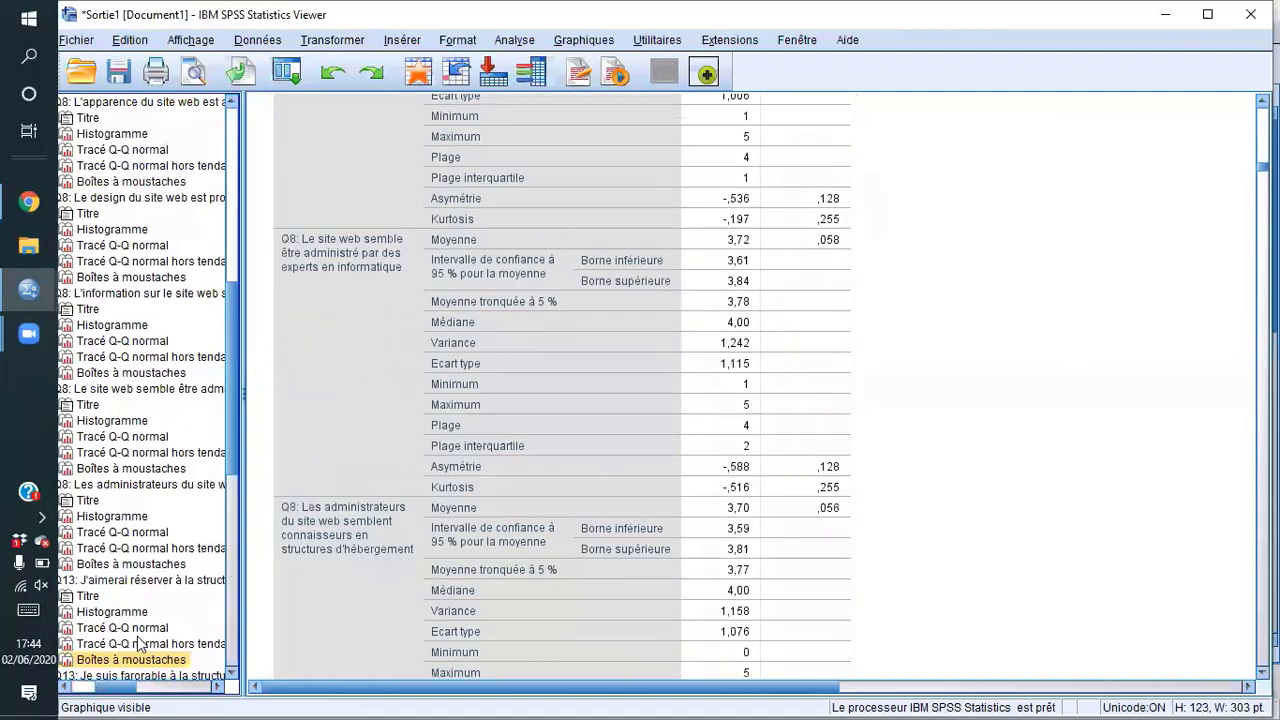
click(140, 628)
click(143, 642)
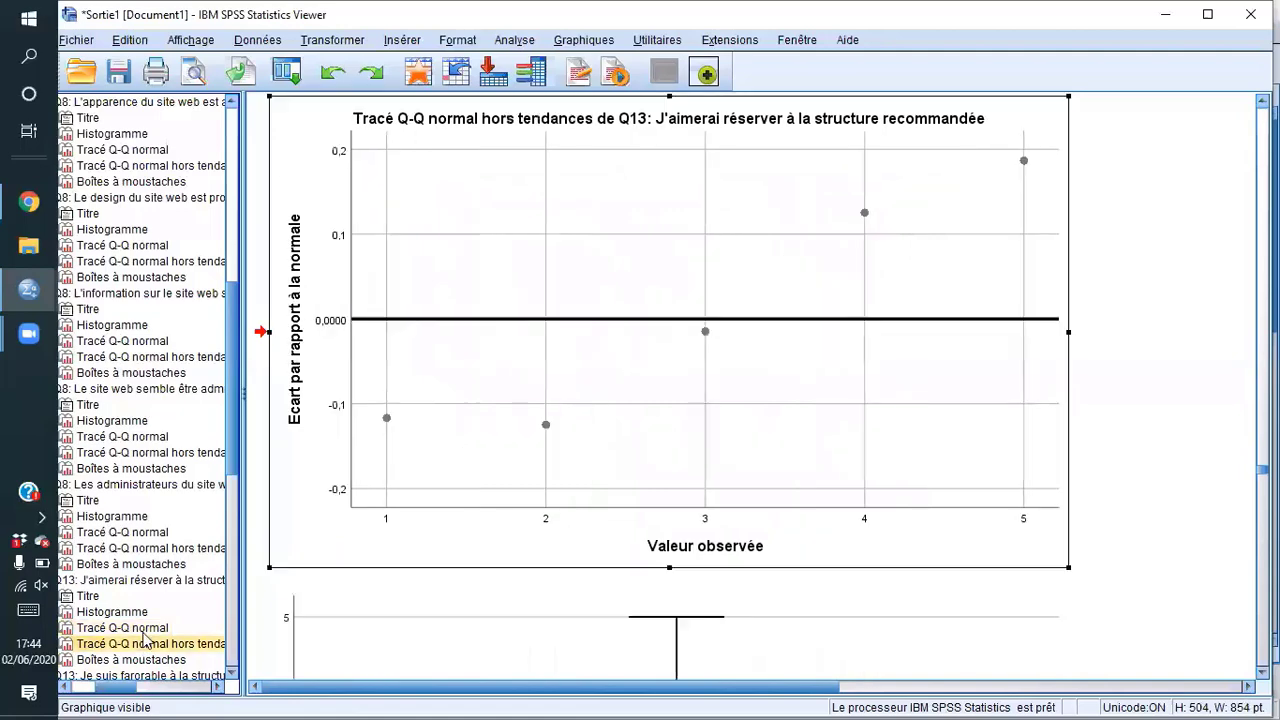
click(142, 628)
click(145, 643)
click(150, 629)
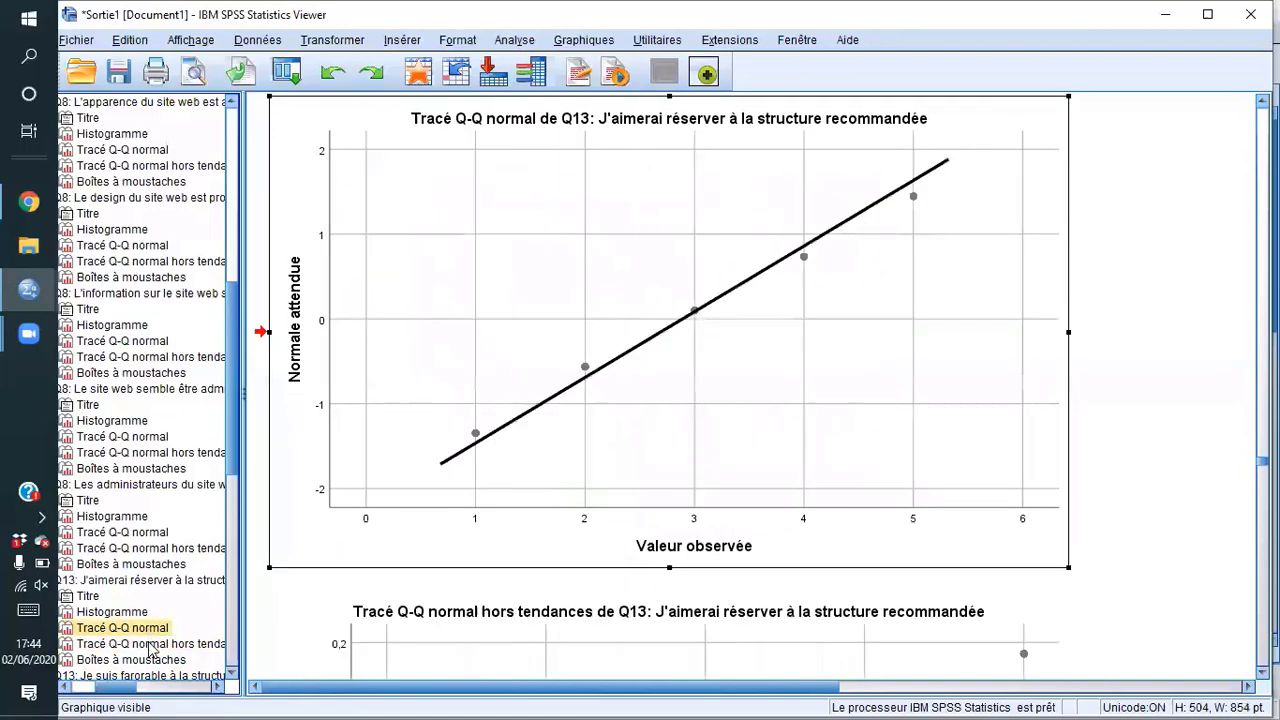
click(150, 644)
click(150, 630)
click(148, 645)
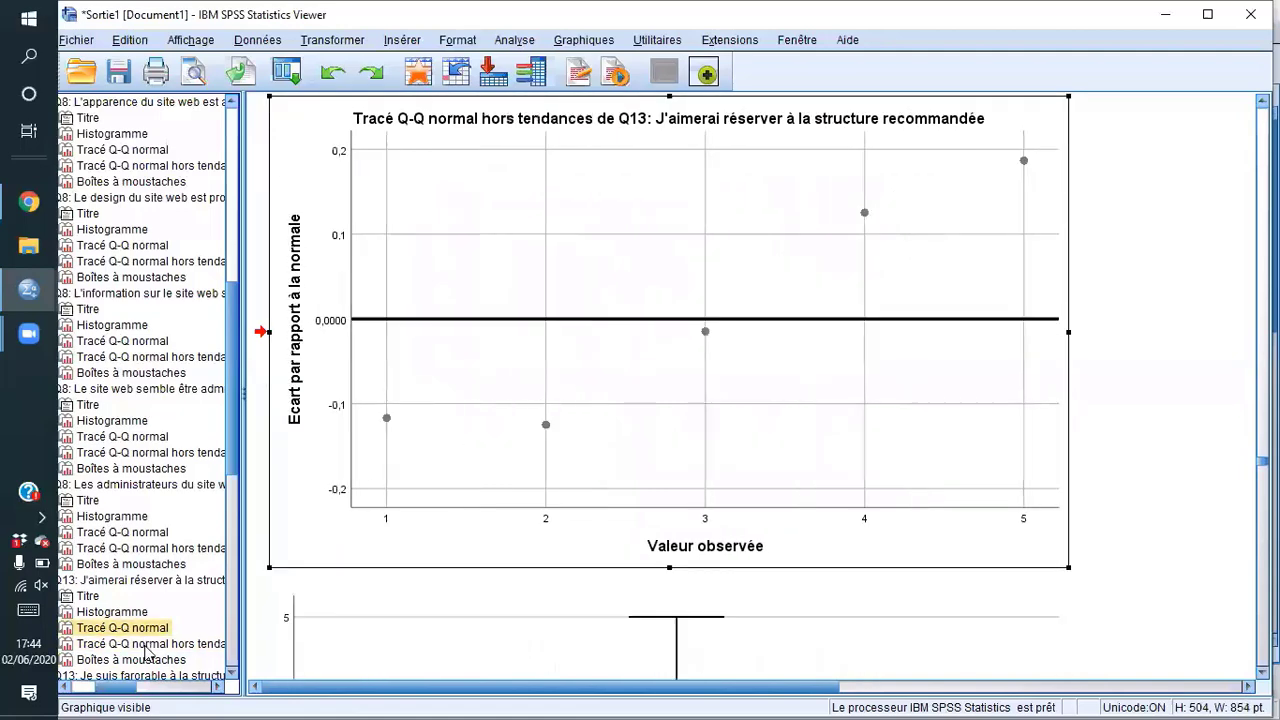
click(150, 629)
click(150, 644)
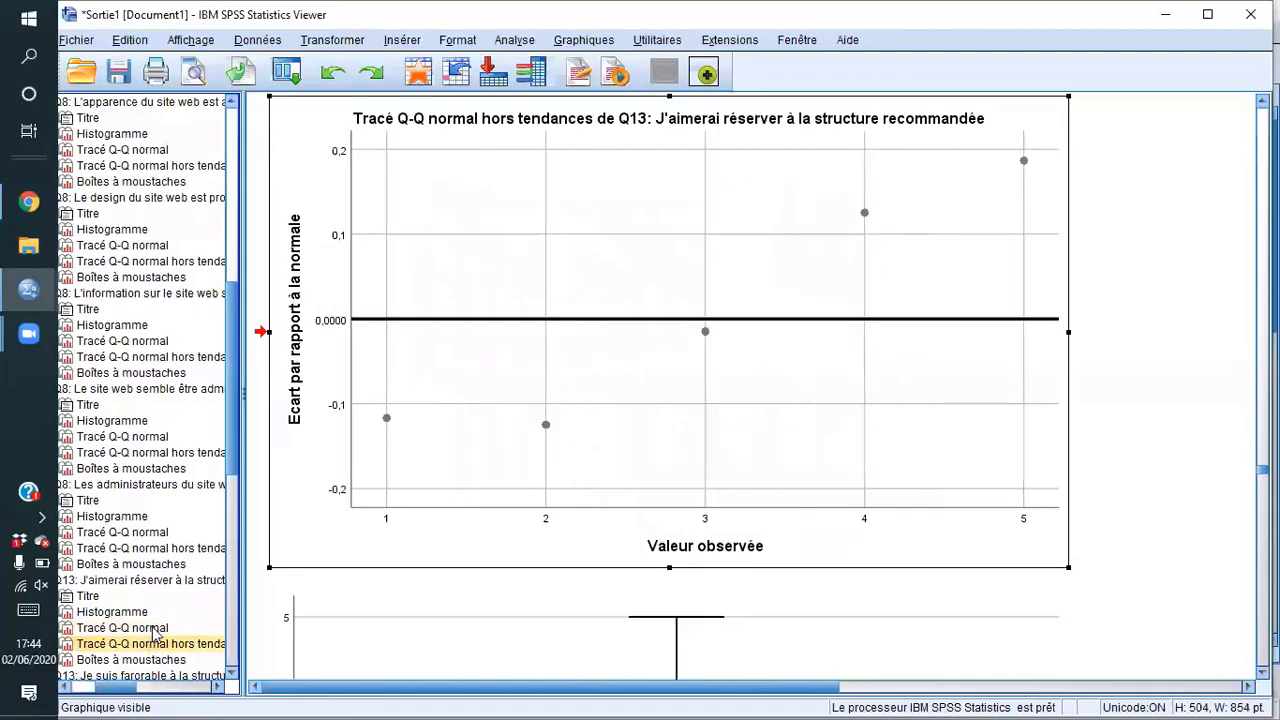
click(153, 628)
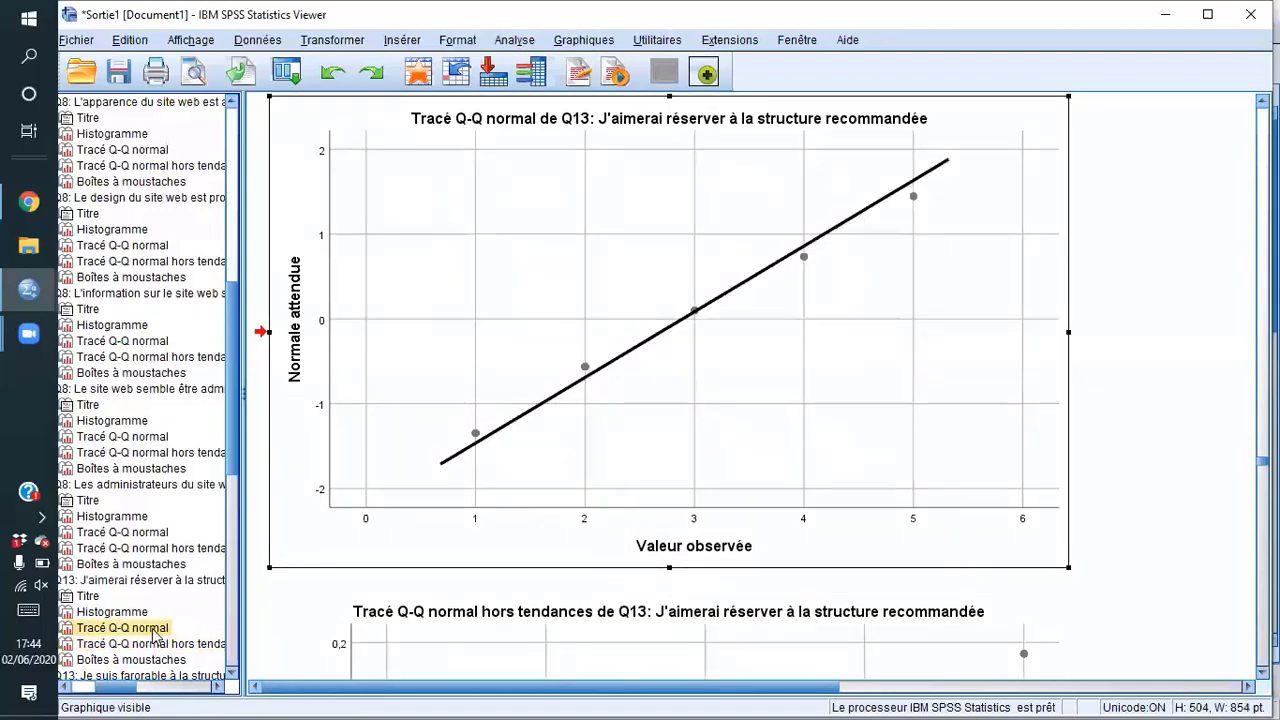
click(153, 644)
click(151, 629)
click(156, 646)
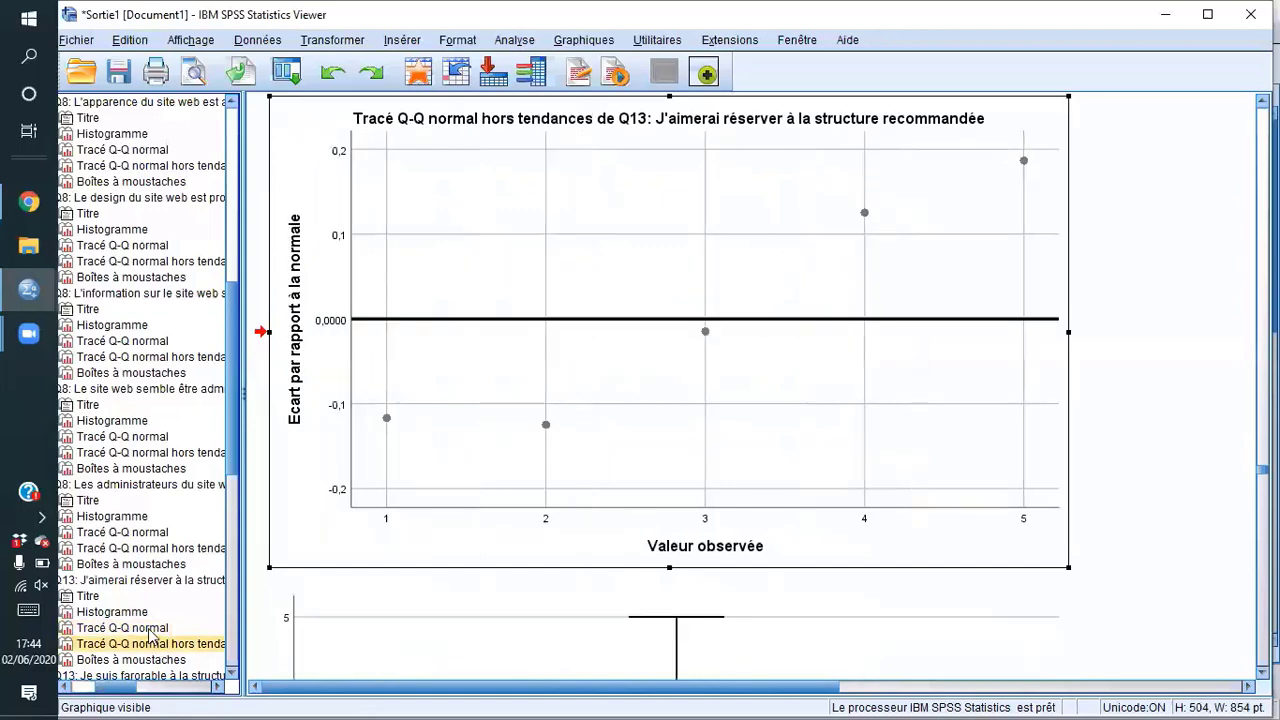
click(151, 628)
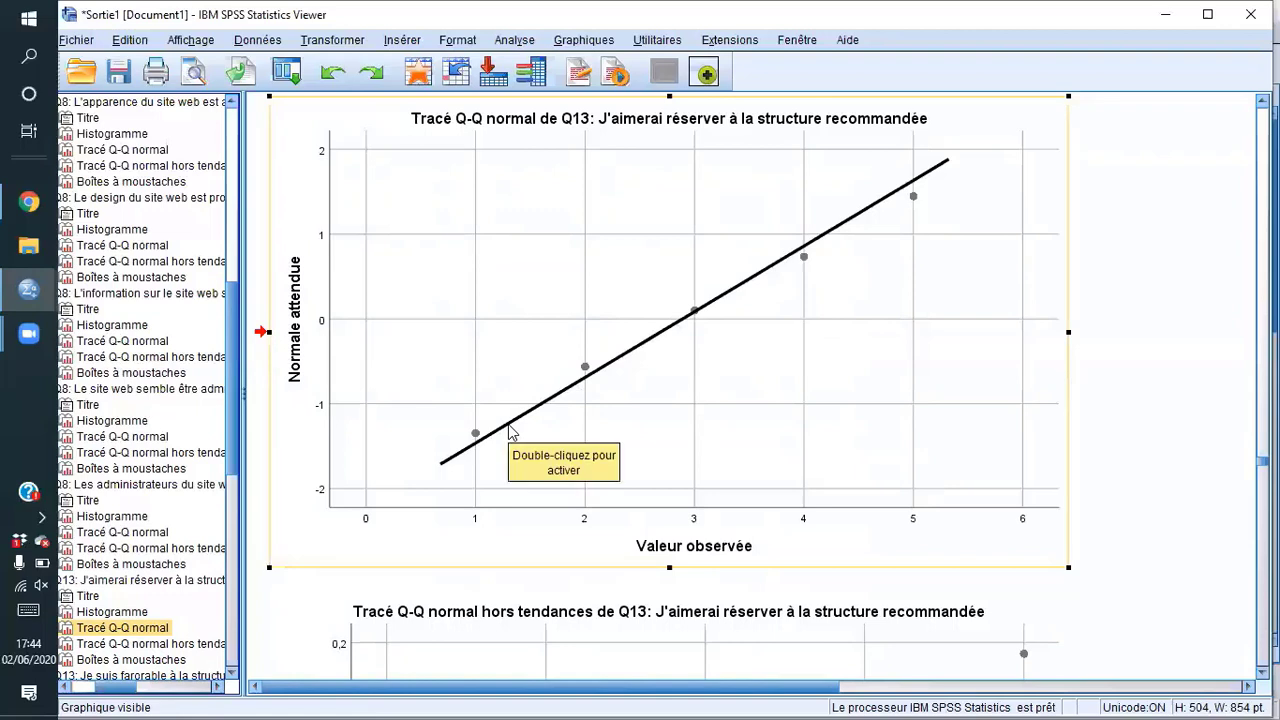
click(170, 644)
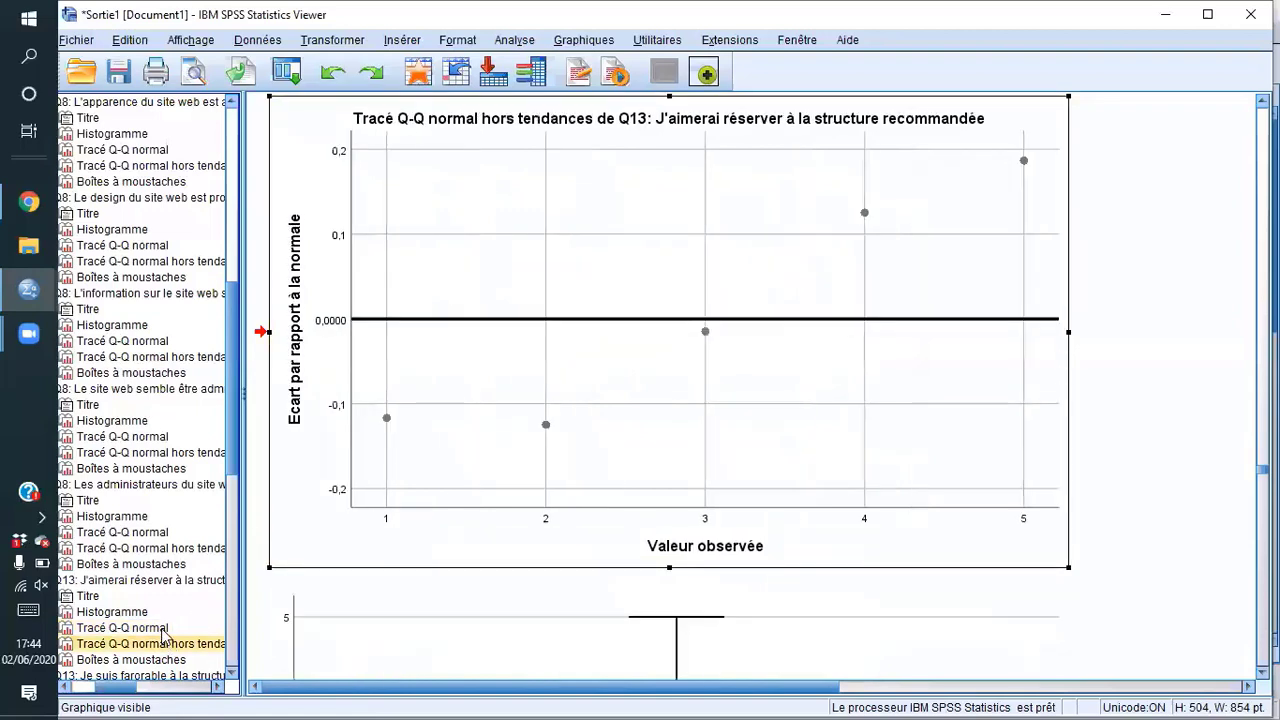
click(163, 629)
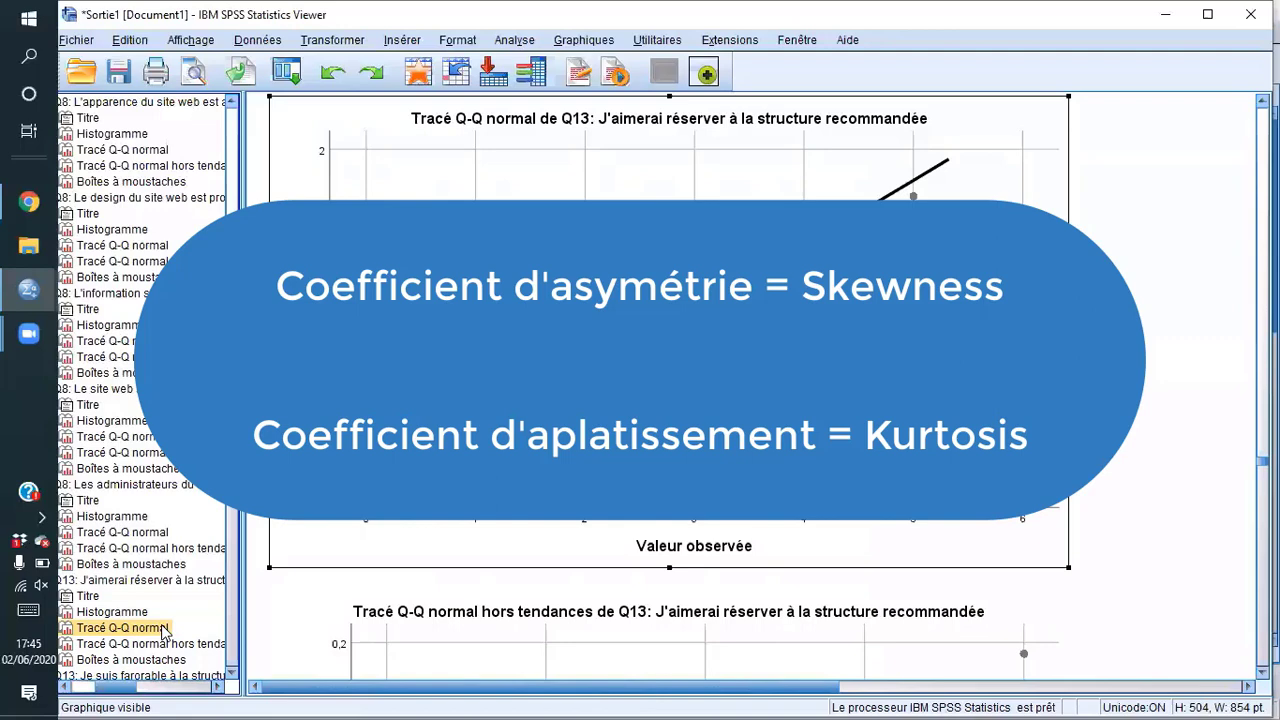
drag(162, 630, 256, 601)
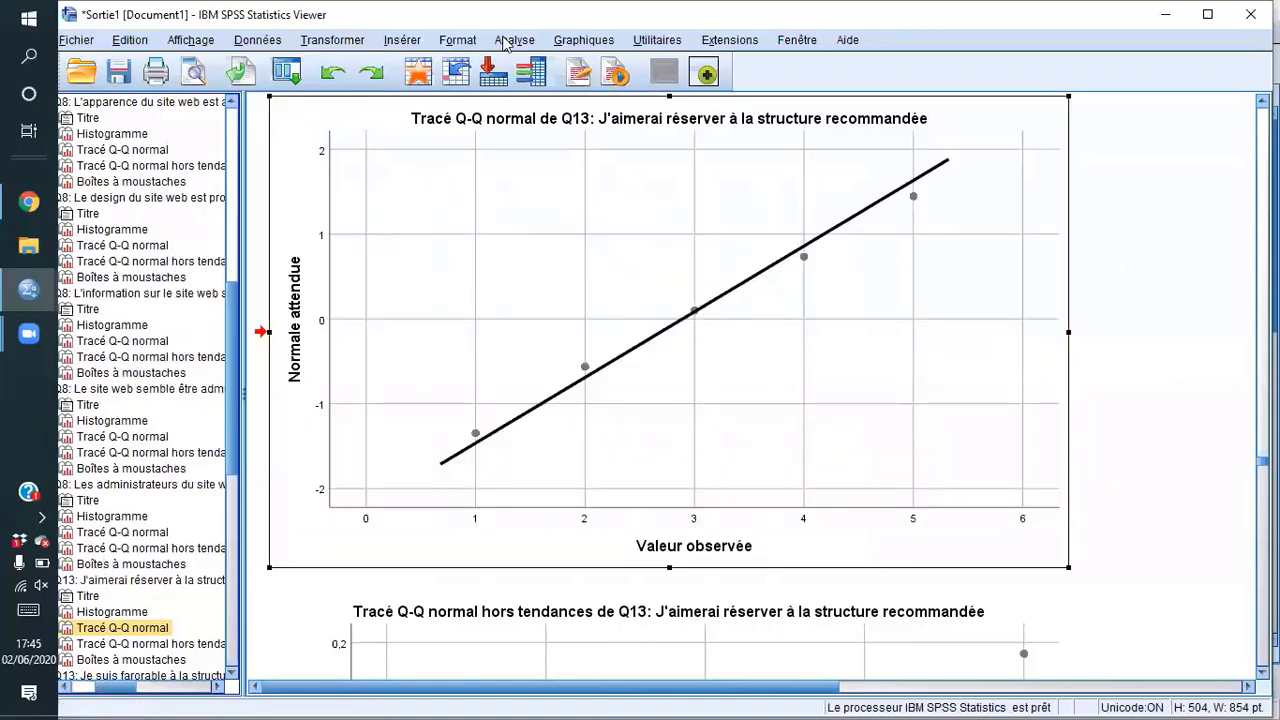
Step: Set up a Fréquences analysis with all variables from Q2ArgCon through Q14Inten, replacing the previous variable selection
click(512, 40)
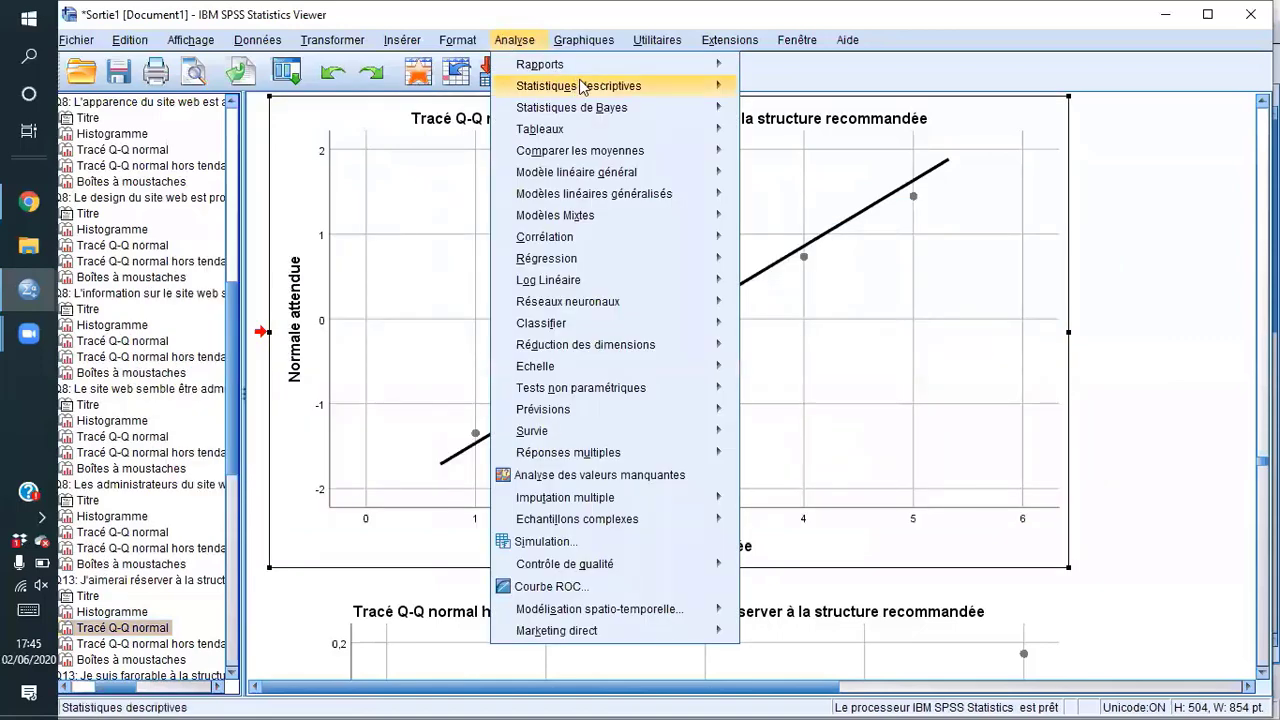
mouse_move(585, 88)
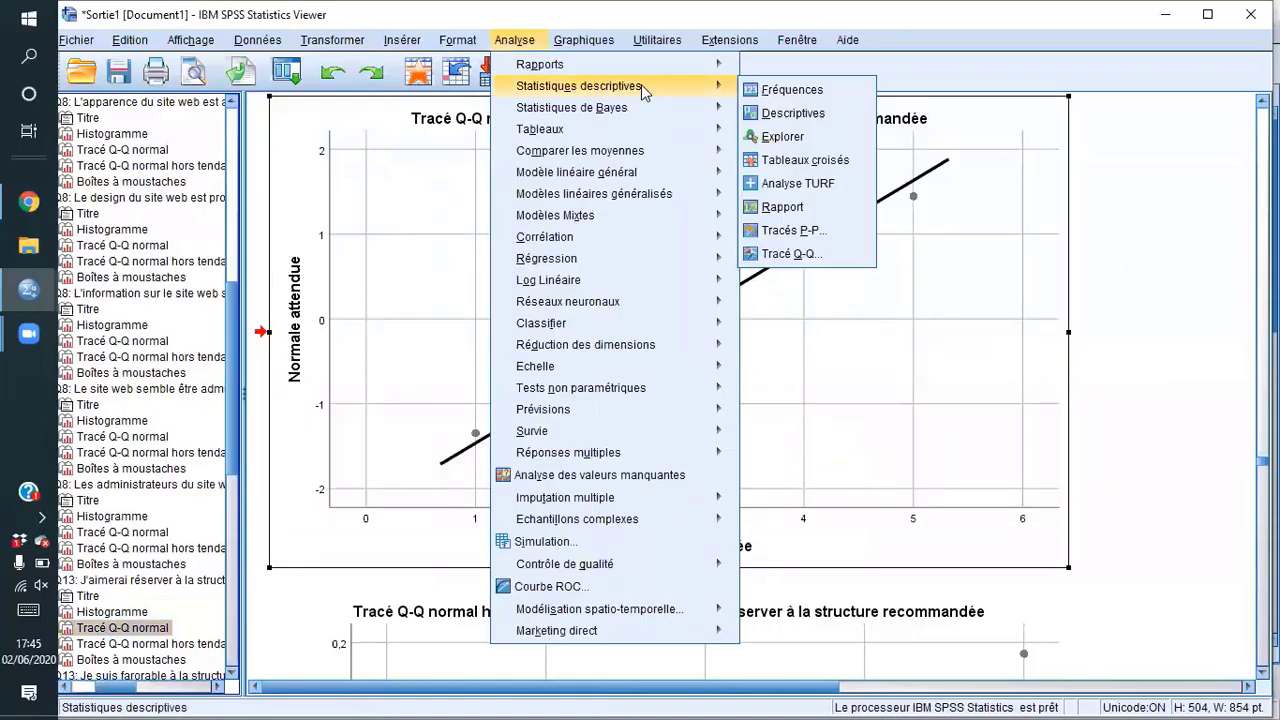
click(785, 95)
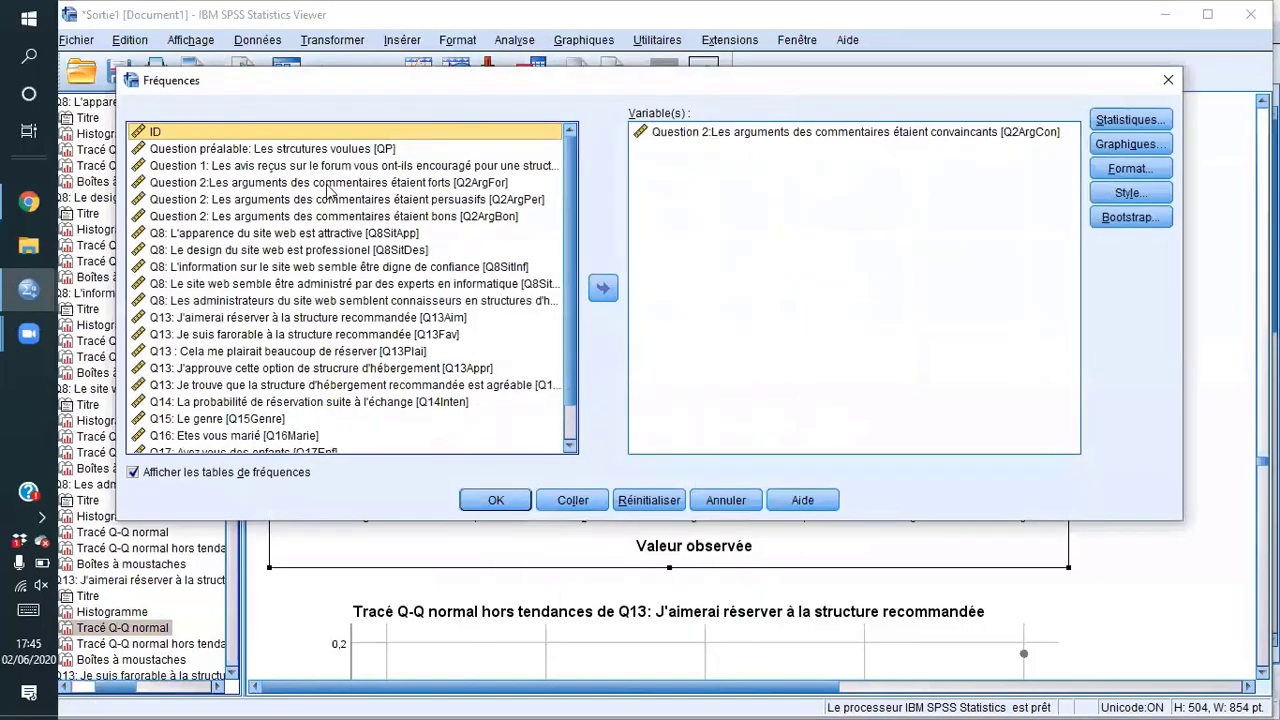
click(680, 133)
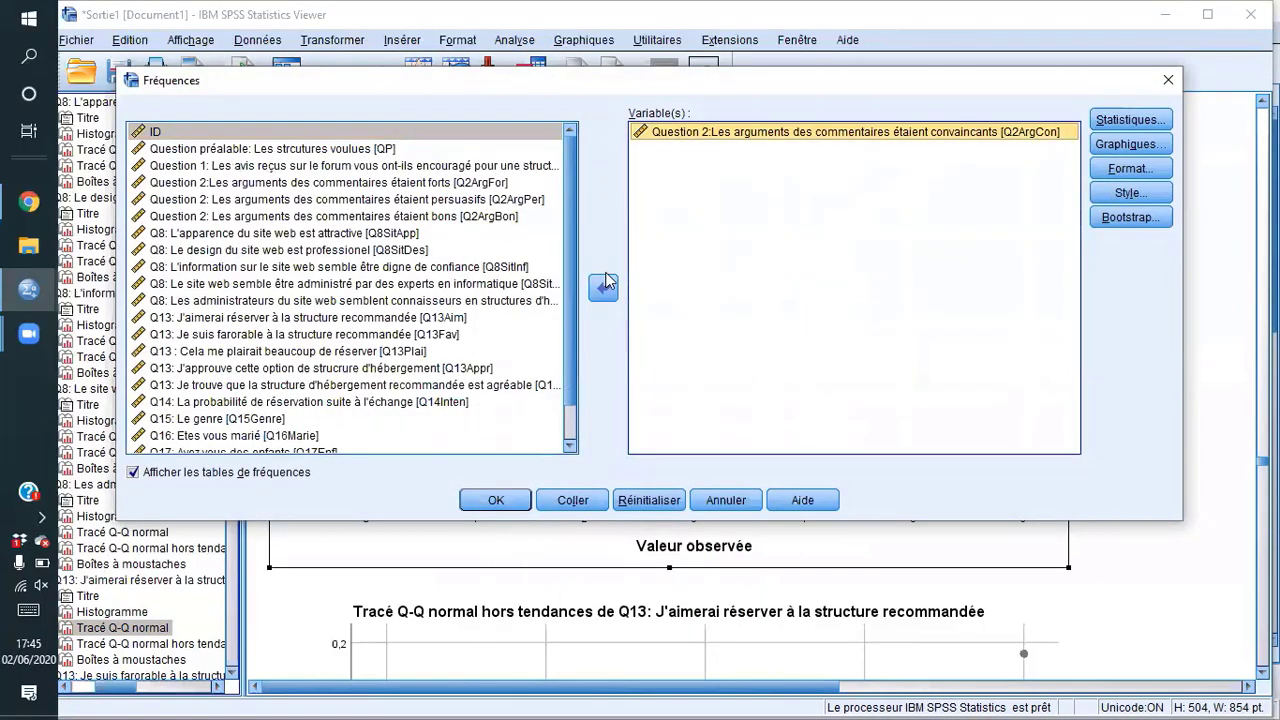
click(604, 286)
click(295, 167)
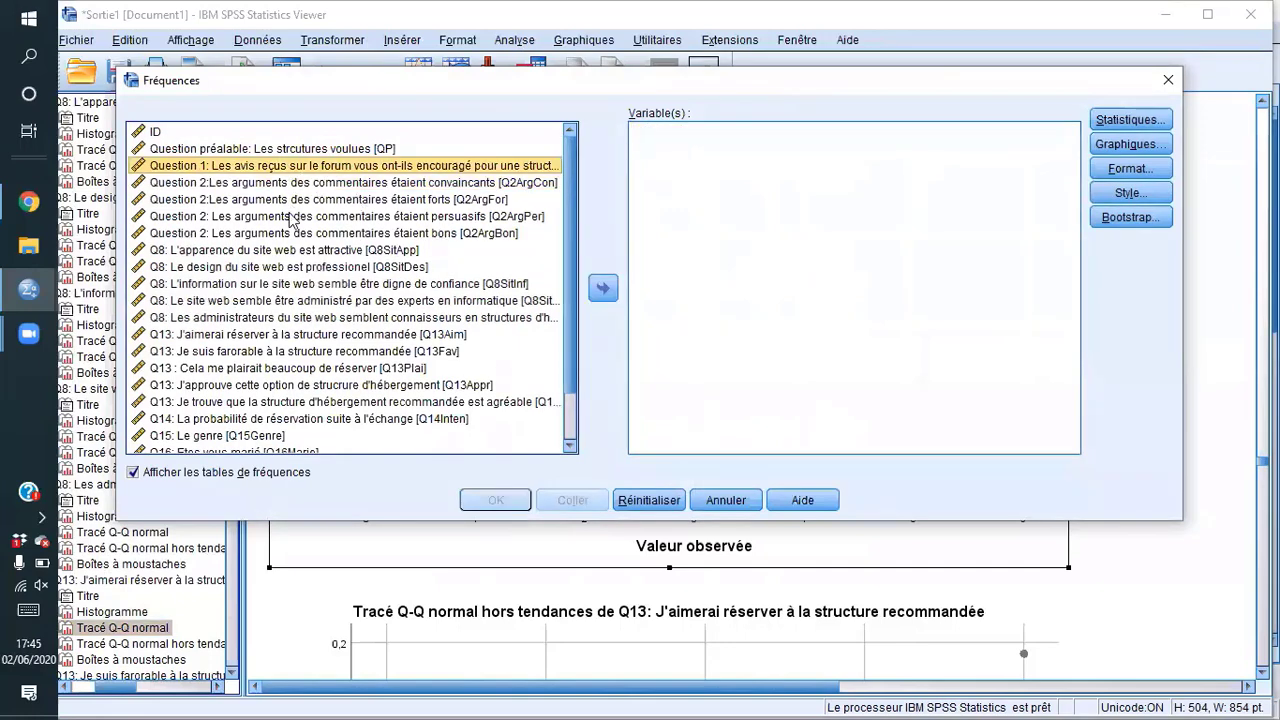
click(288, 183)
scroll(292, 205, down, 1)
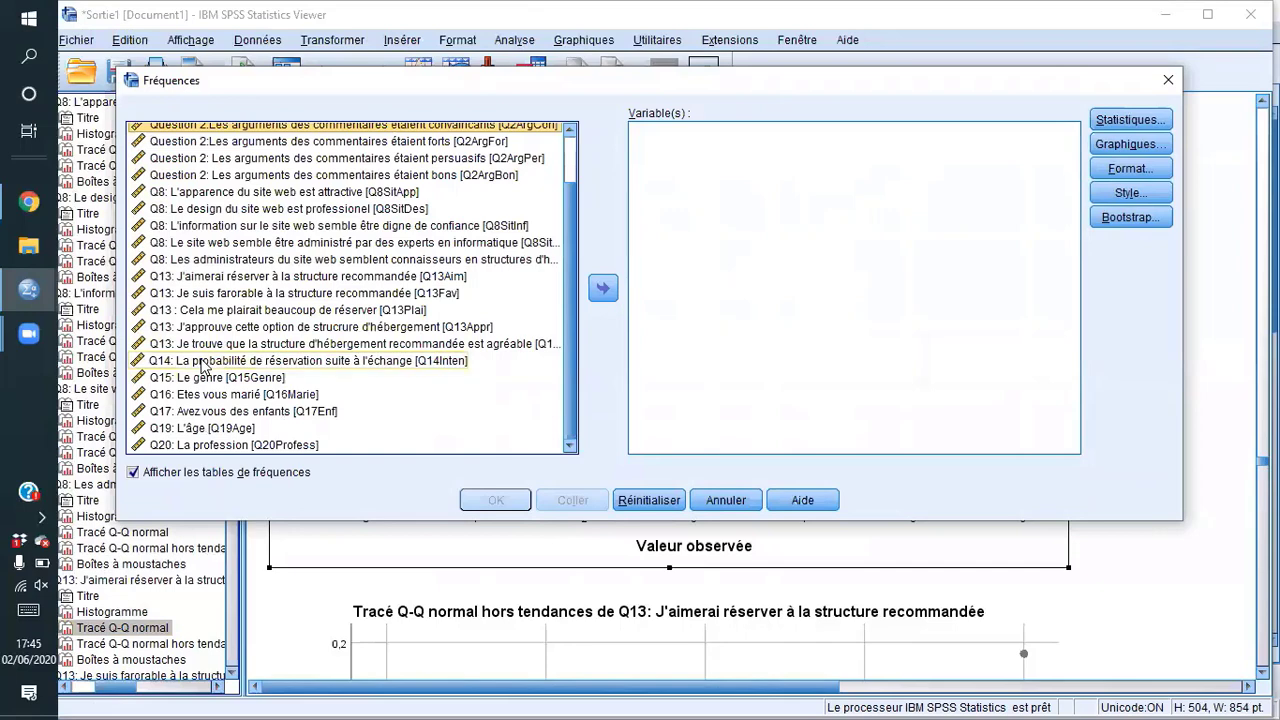
shift+click(200, 365)
click(603, 288)
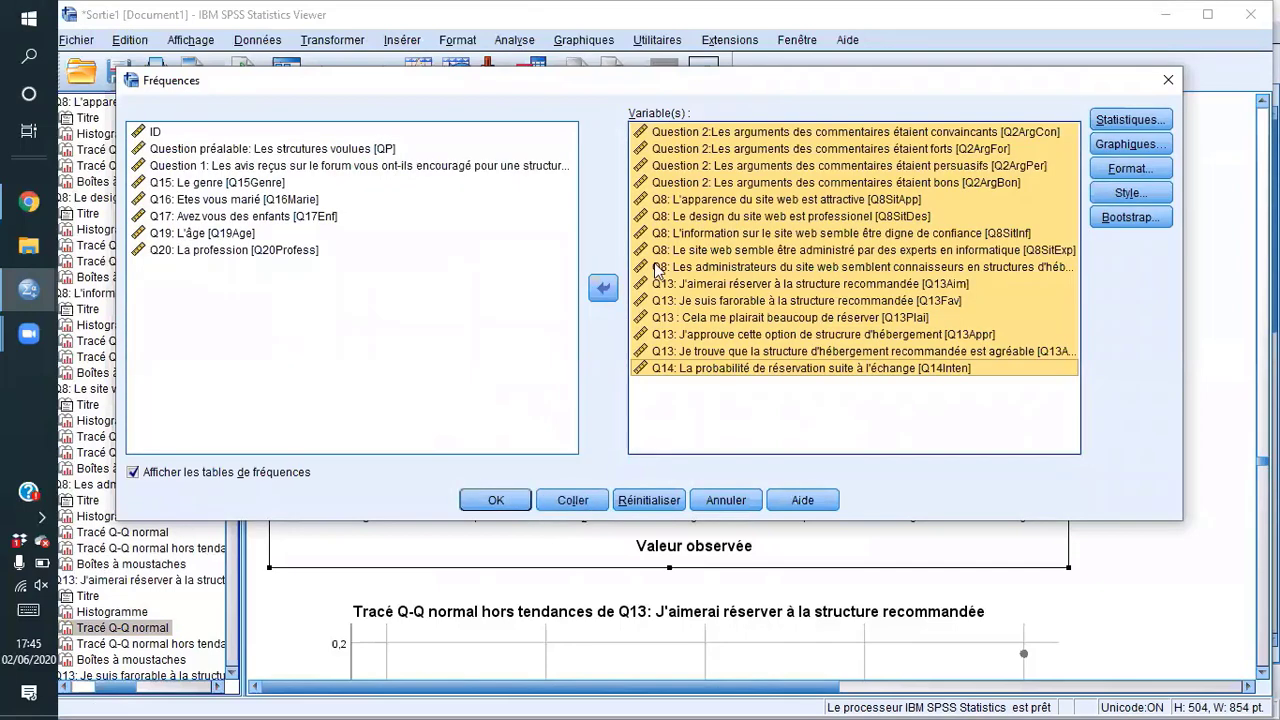
Step: Request the Asymétrie and Kurtosis statistics for the frequencies analysis
click(1140, 121)
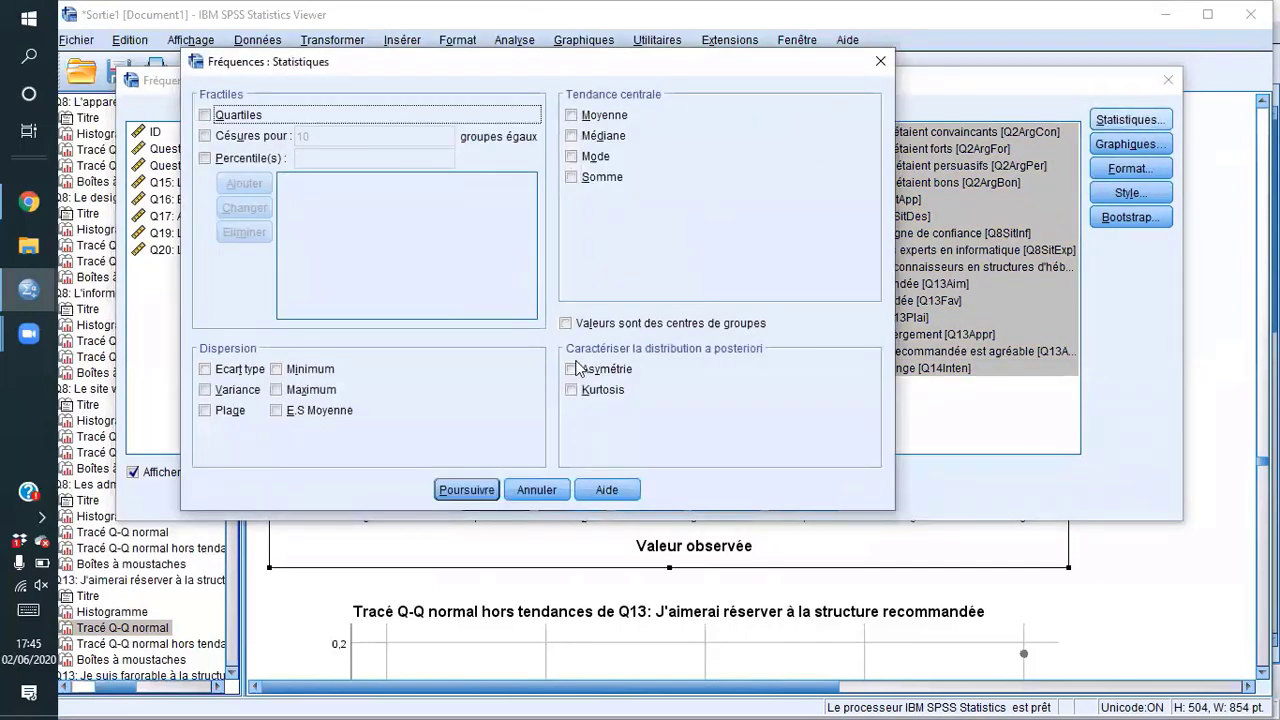
click(577, 368)
click(590, 388)
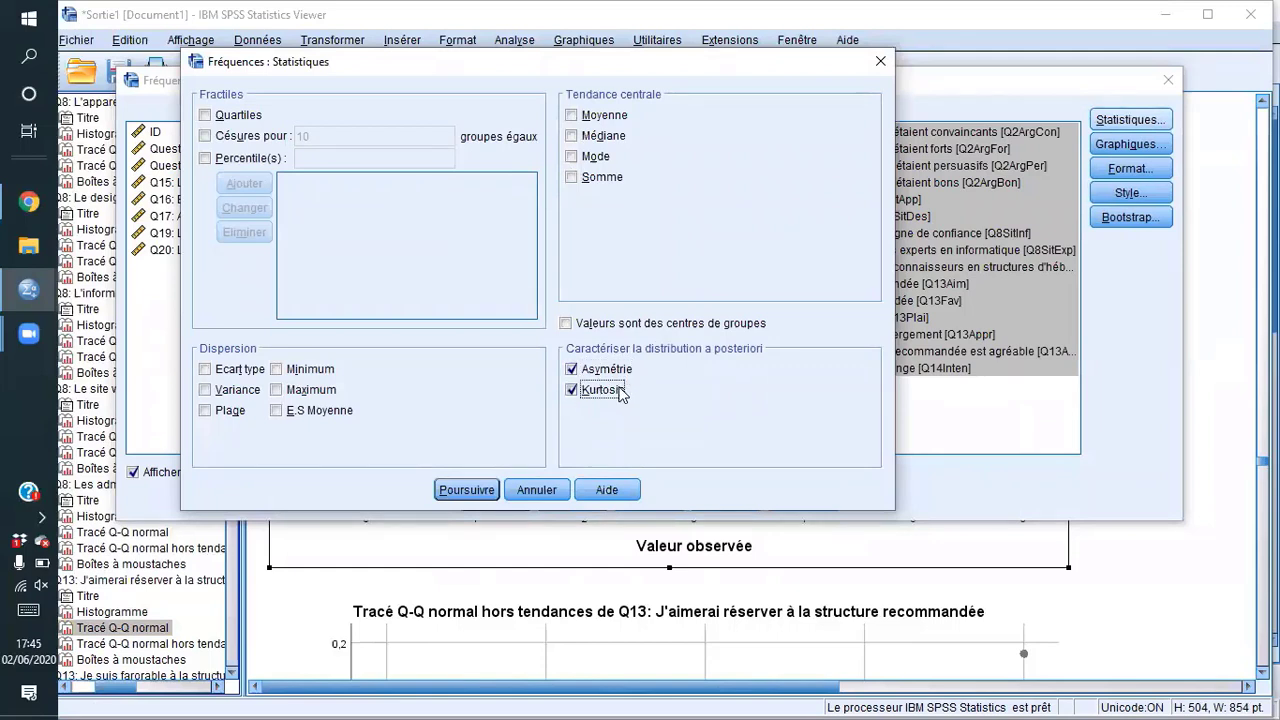
click(466, 489)
Step: Set the frequencies chart type to Aucune and run the analysis
click(1130, 143)
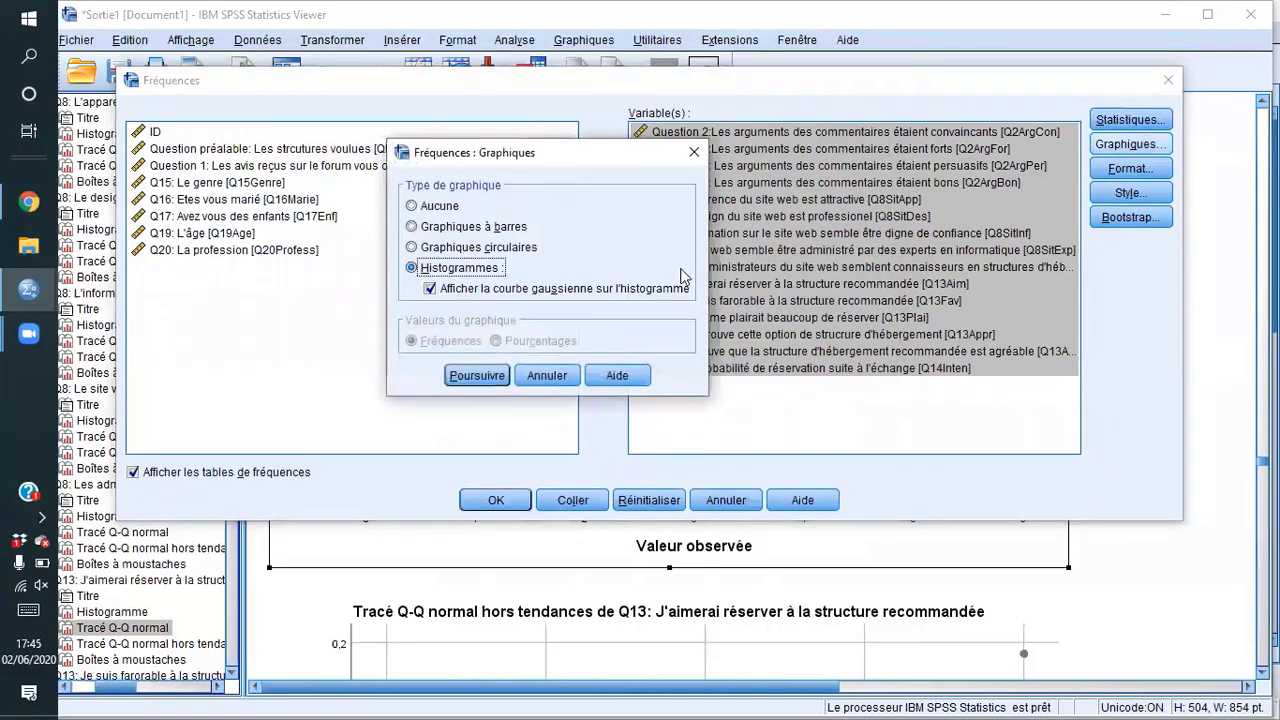
click(412, 206)
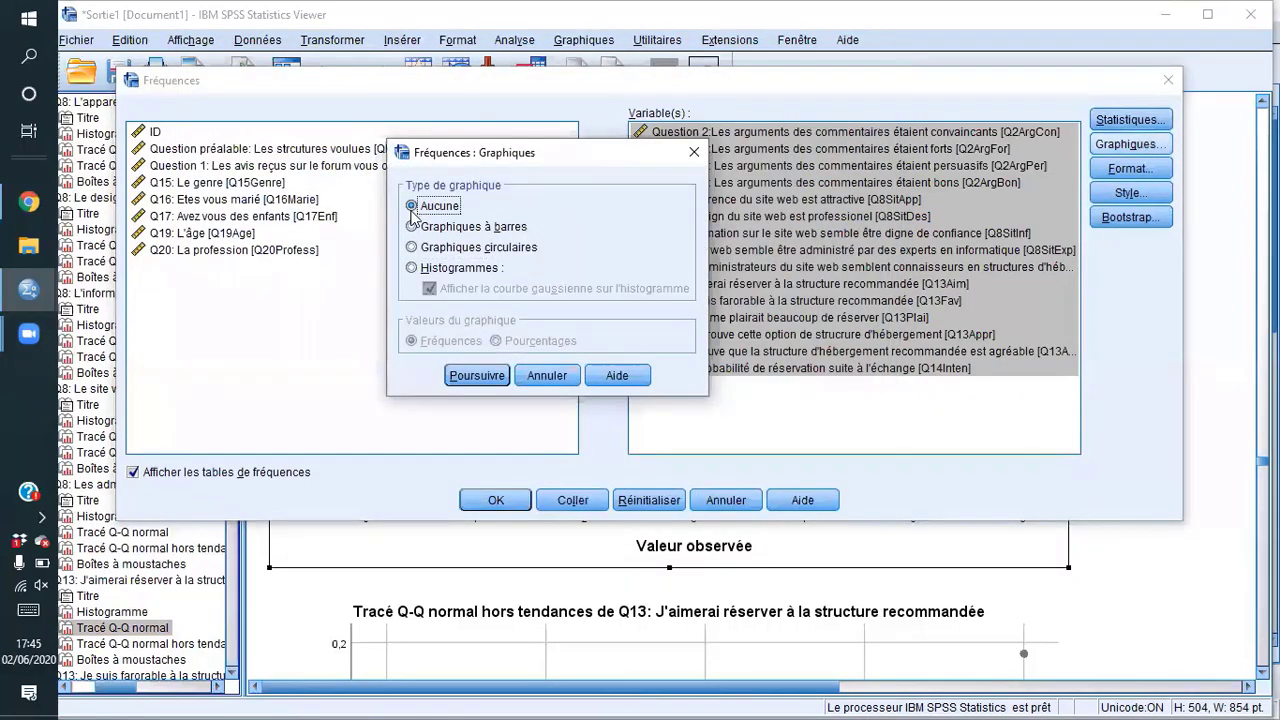
click(466, 376)
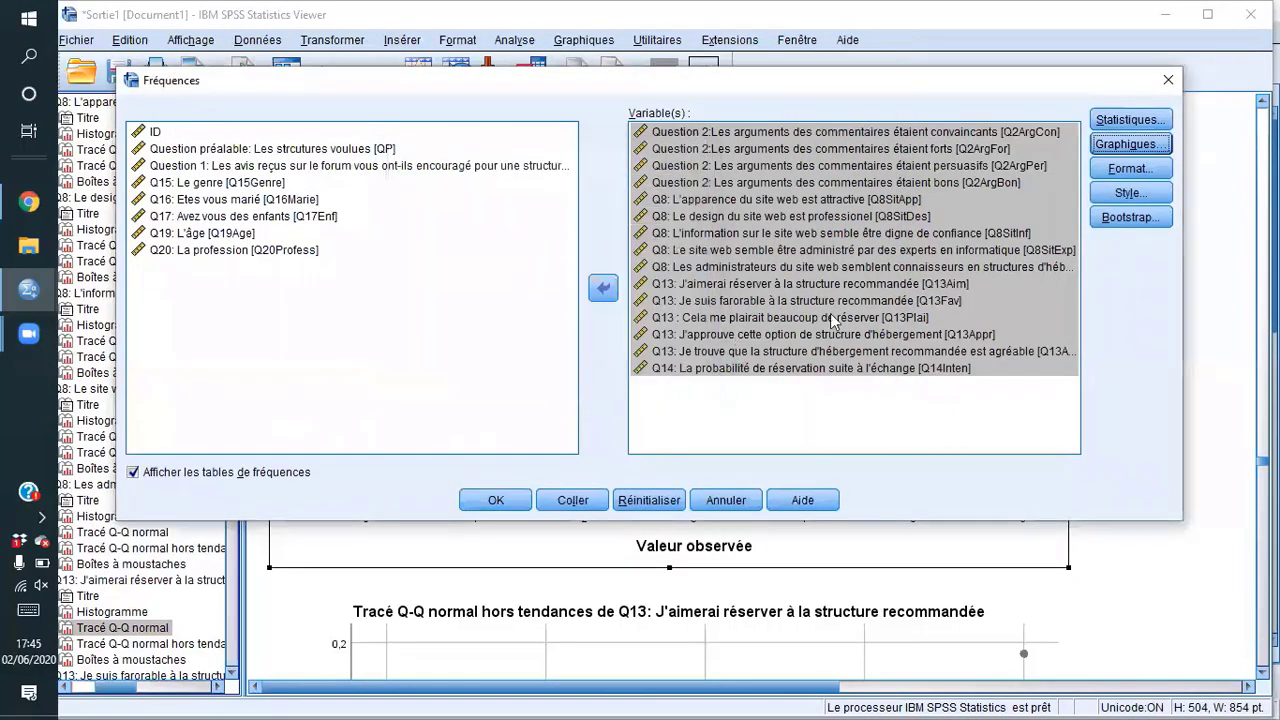
click(493, 502)
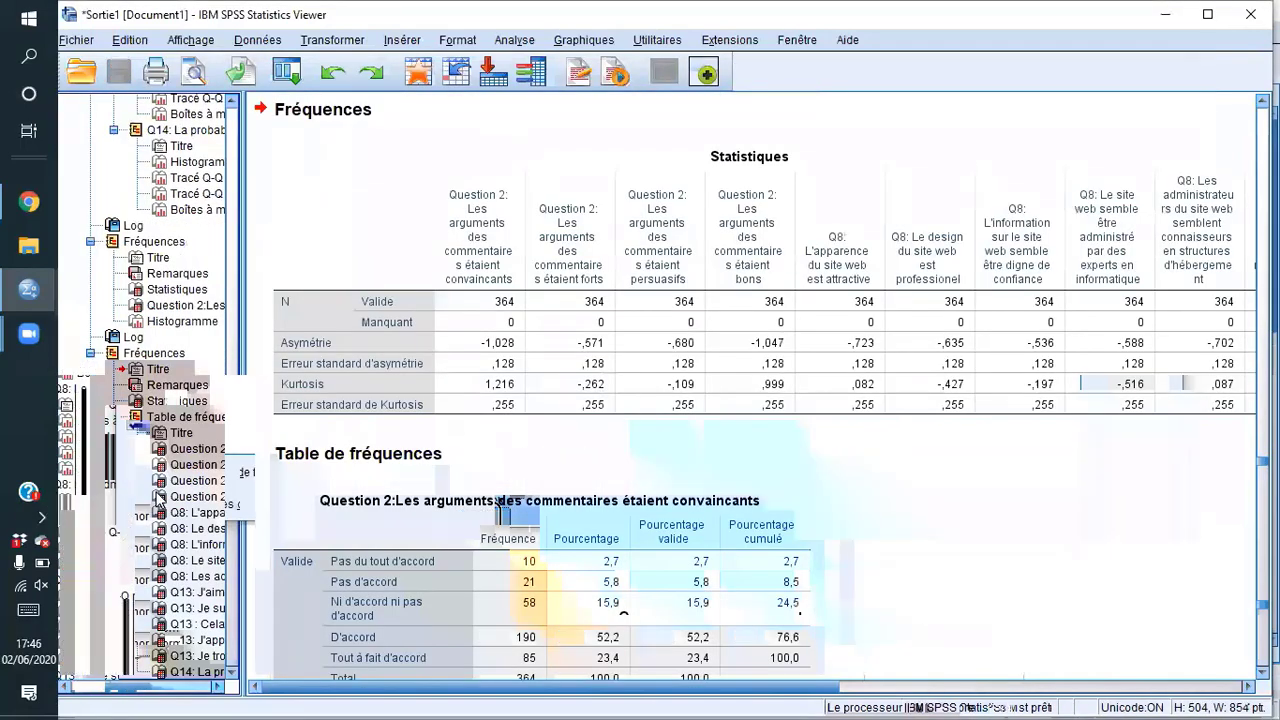
Step: Examine the Asymétrie and Kurtosis rows across the variables in the new Fréquences "Statistiques" table
click(176, 402)
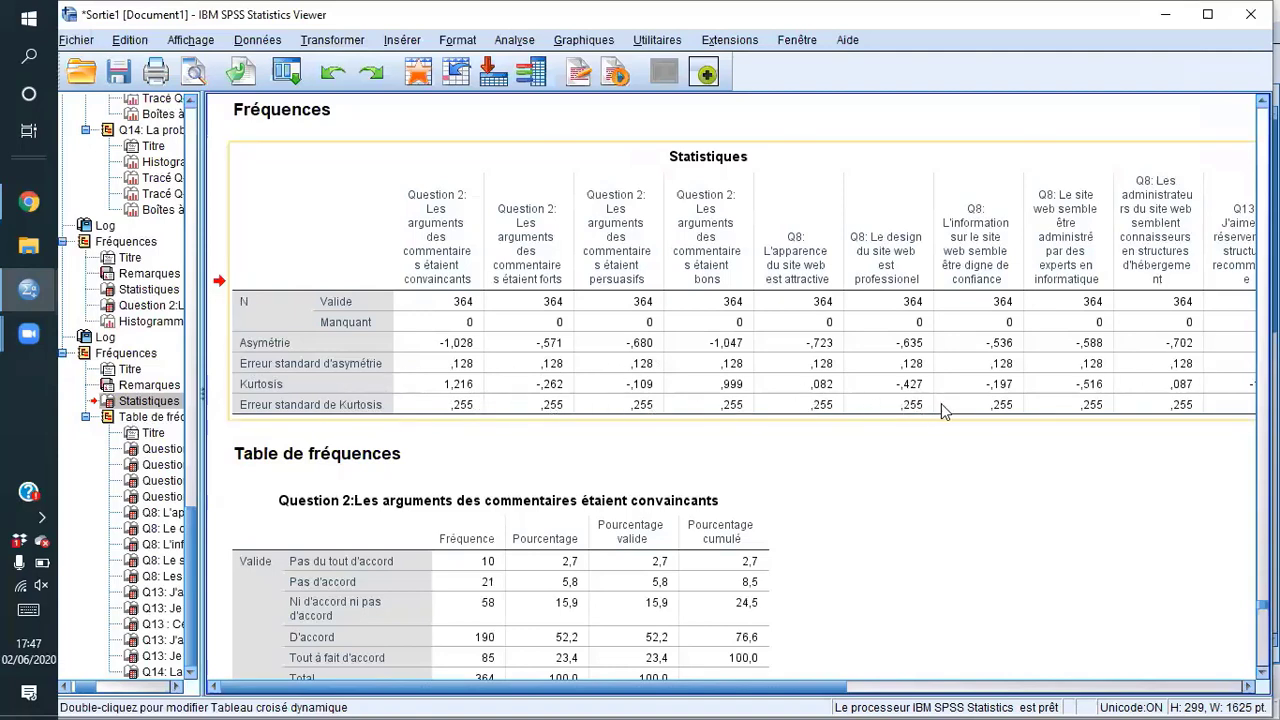
drag(1104, 426, 598, 686)
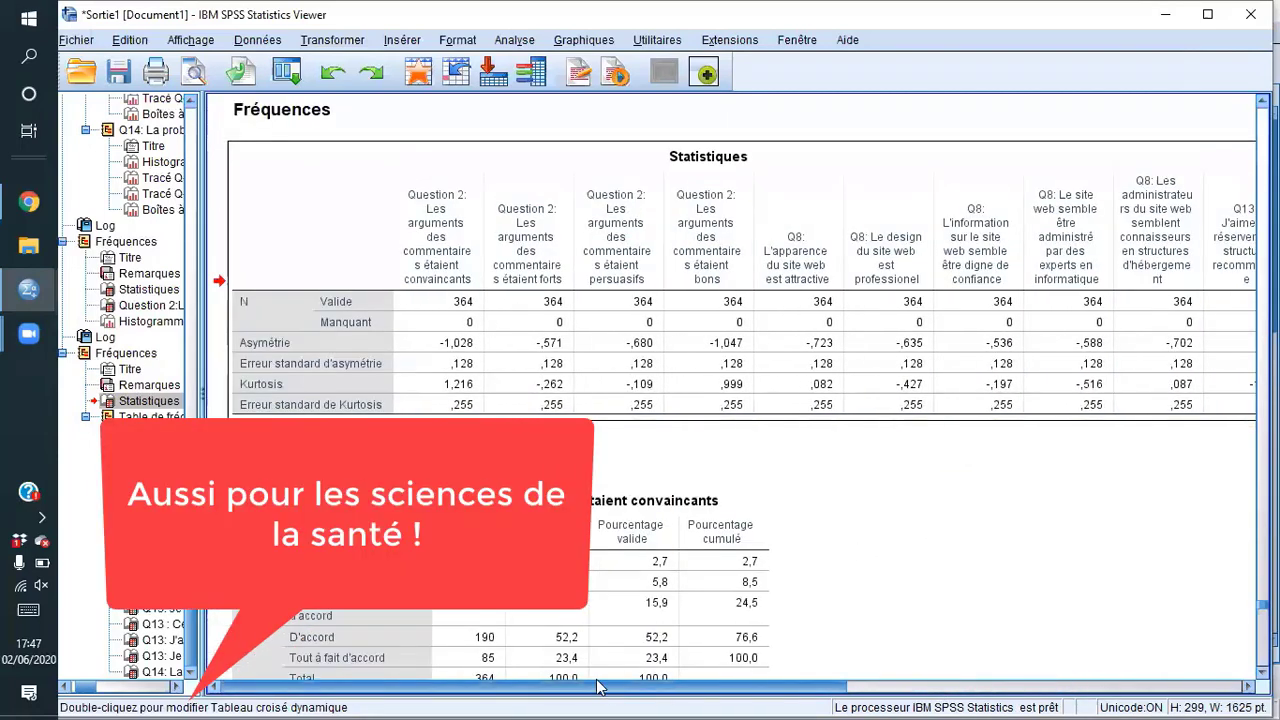